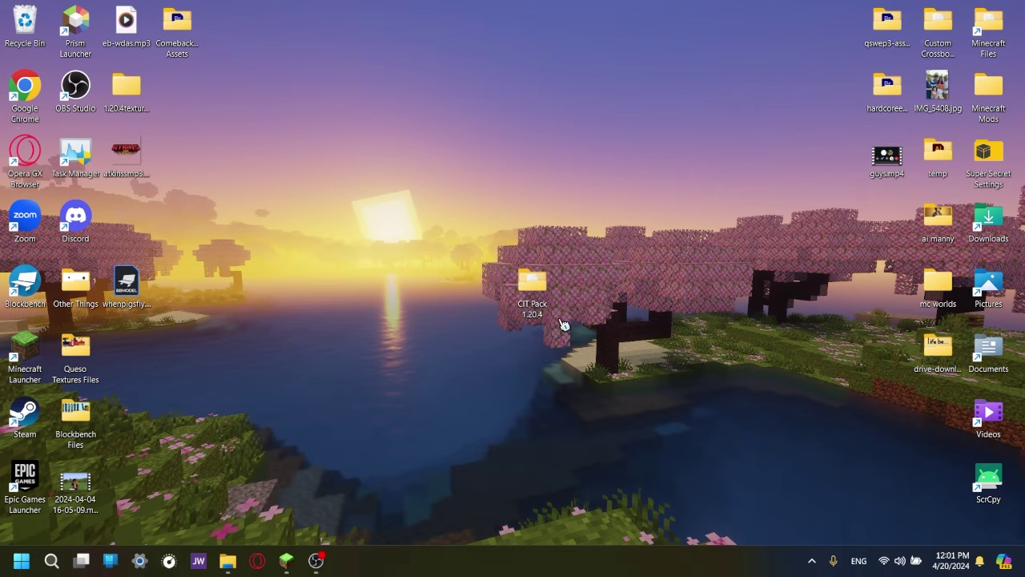
- Inside the CIT Pack 1.20.4 folder, rename the 'asets' folder to 'assets'
mouse_move(542, 315)
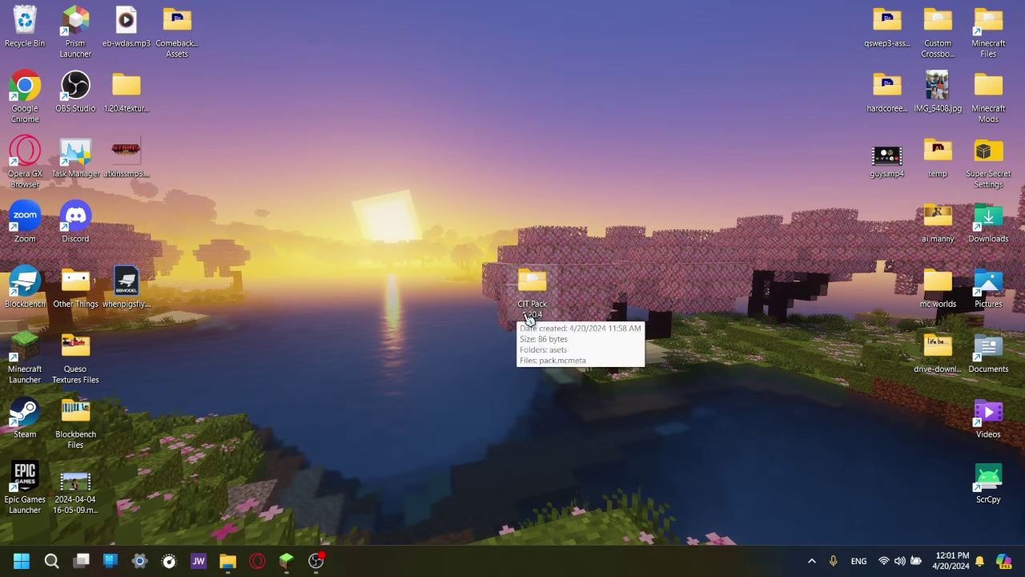
double_click(537, 300)
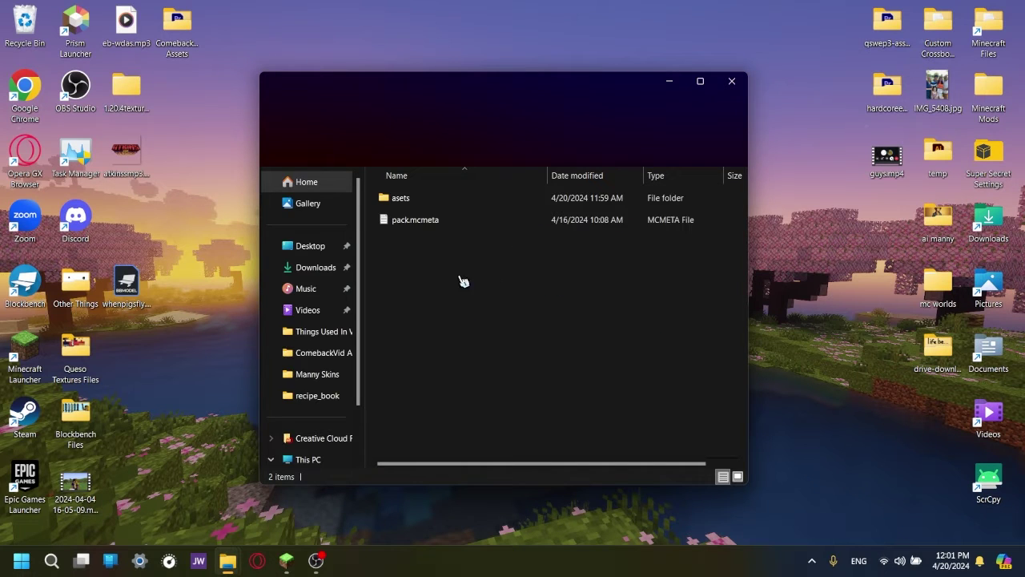
click(430, 202)
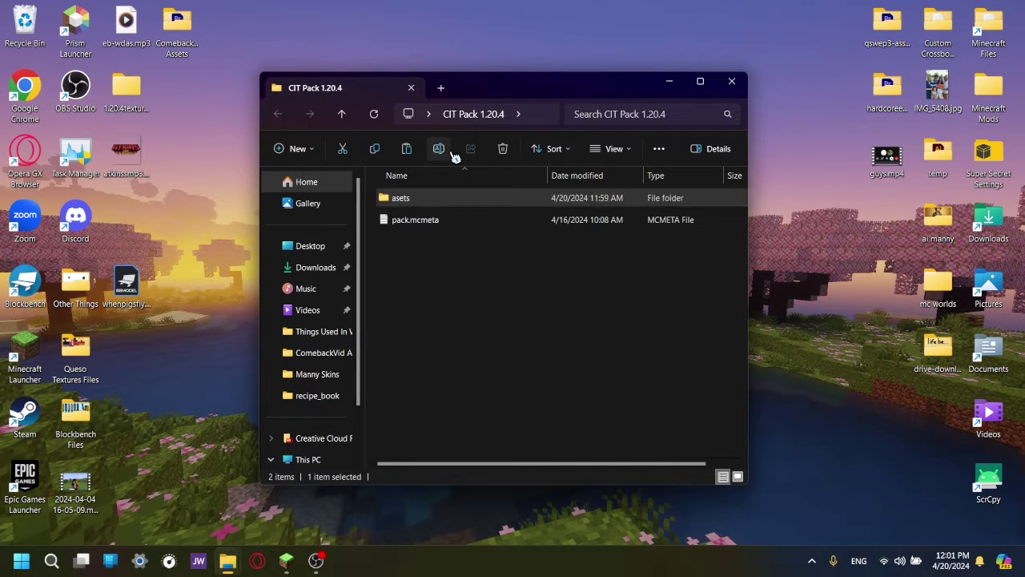
click(438, 148)
text(s)
key(Return)
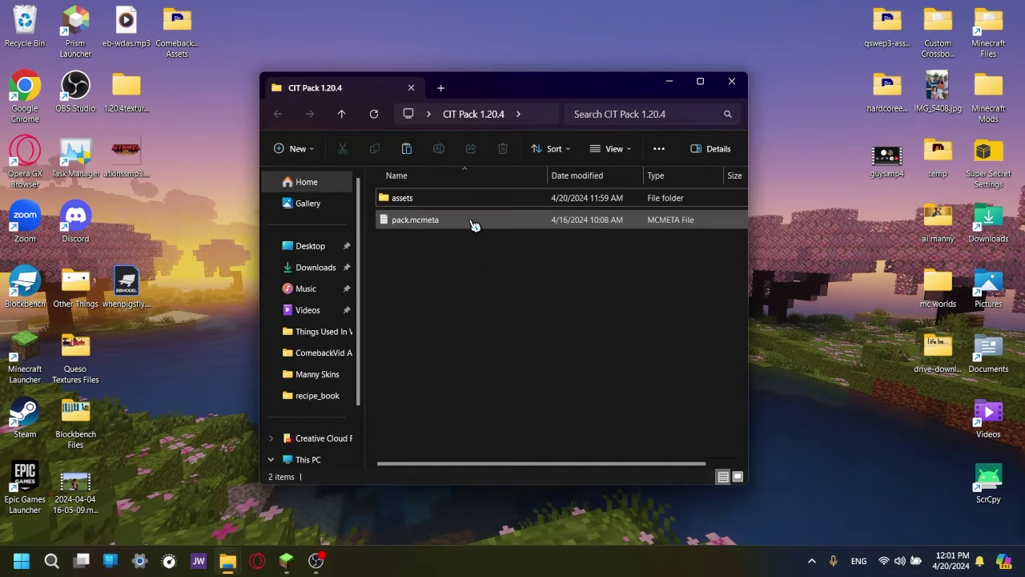
click(473, 224)
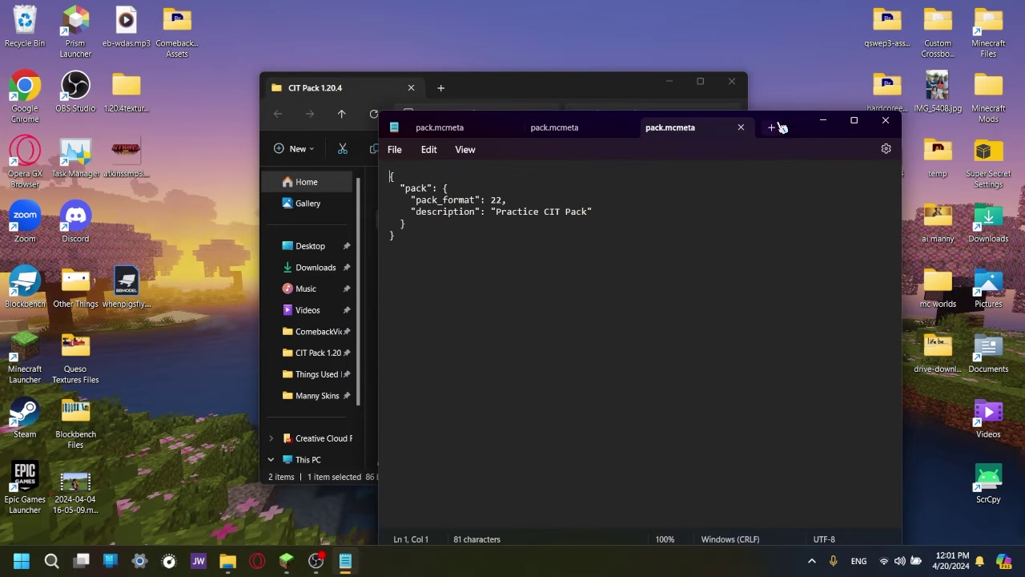
drag(770, 127, 786, 96)
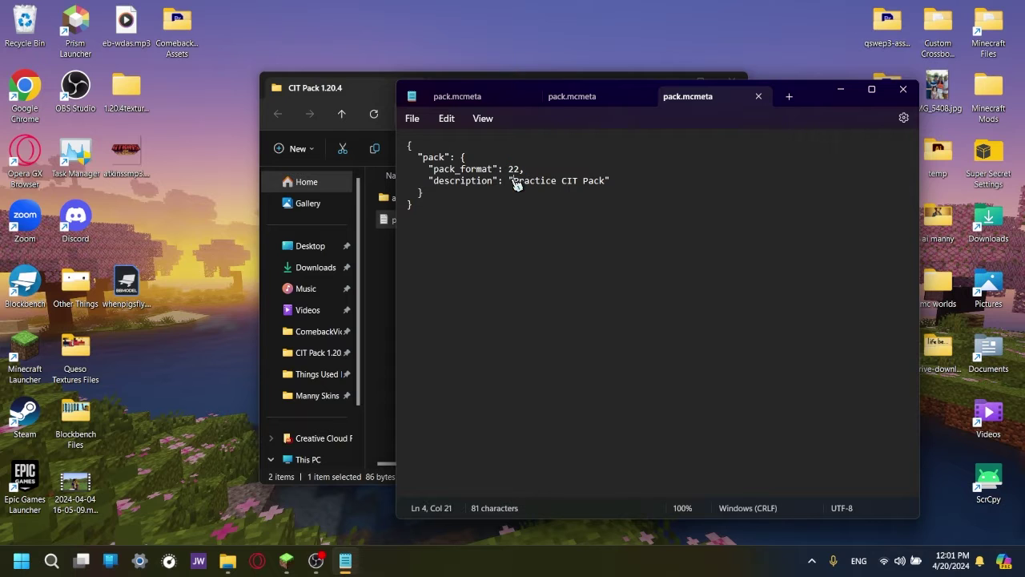
drag(514, 181, 615, 185)
click(615, 186)
click(904, 89)
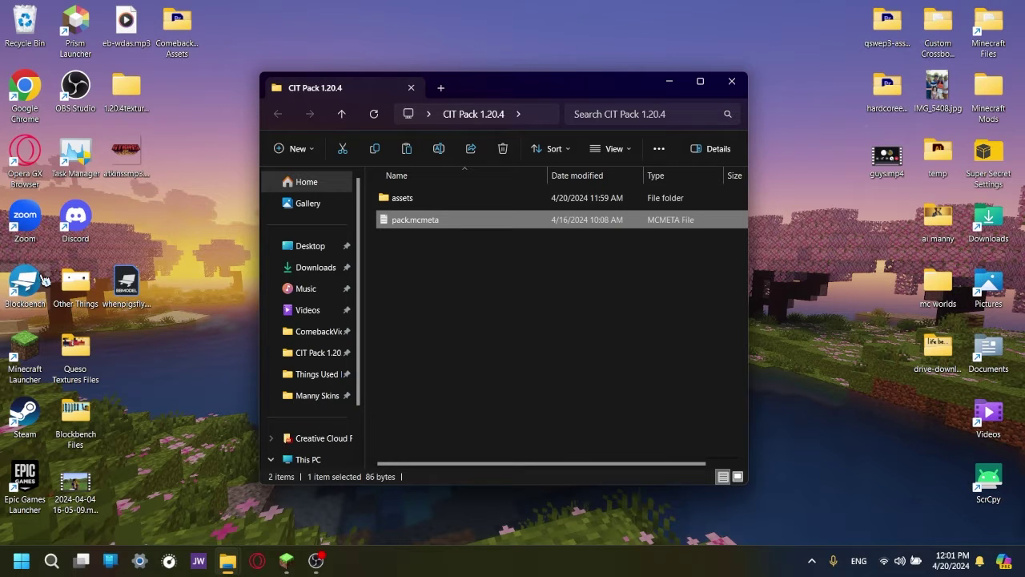
click(44, 279)
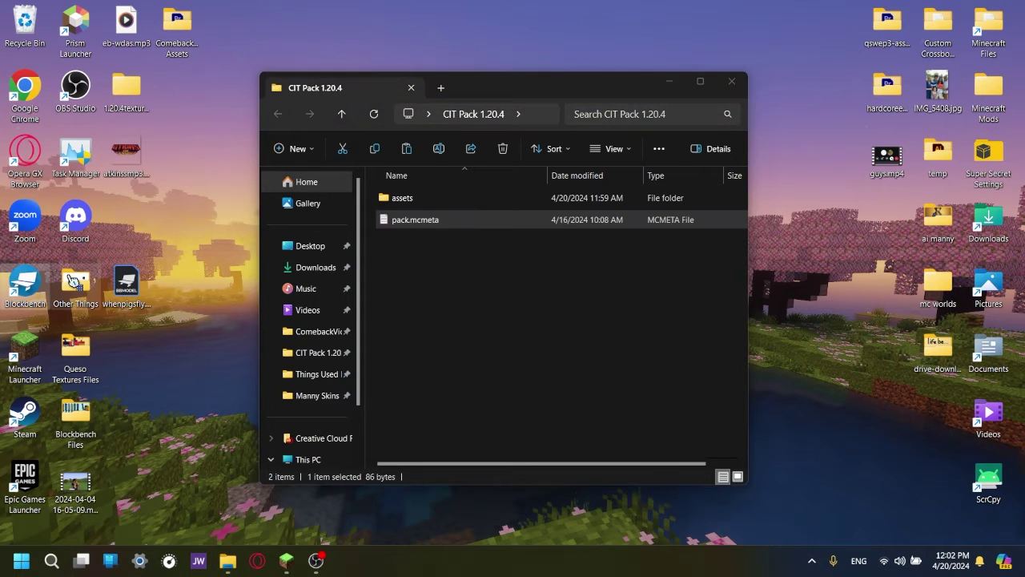
- Create a new Java Block/Item model with the file name chest_plushie
scroll(132, 303, down, 2)
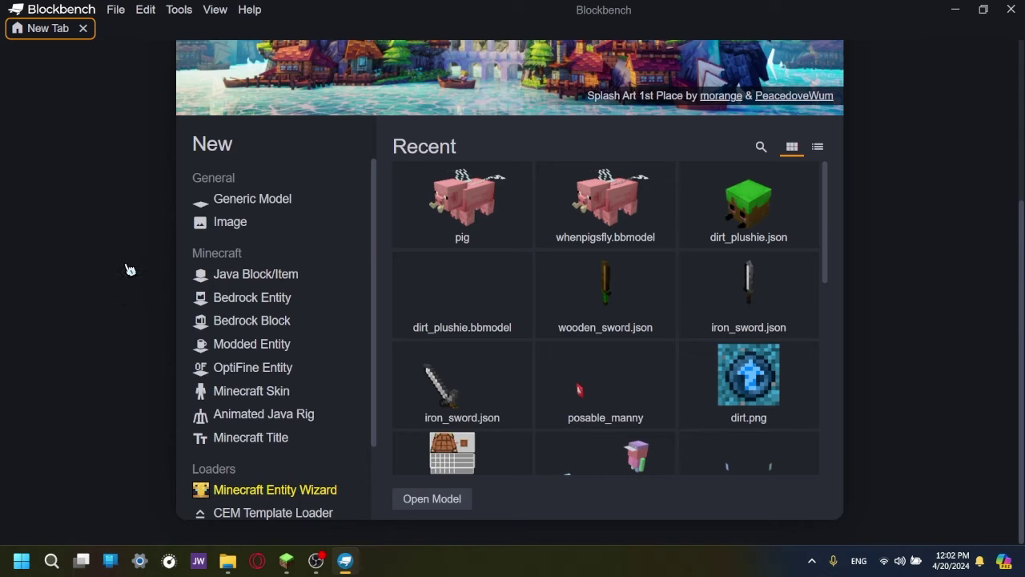
click(212, 276)
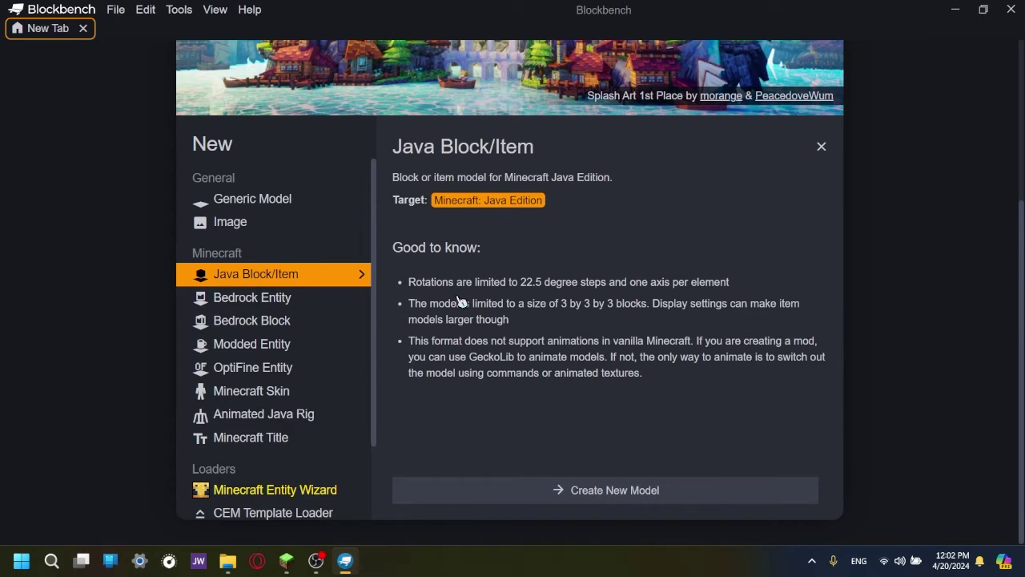
click(551, 496)
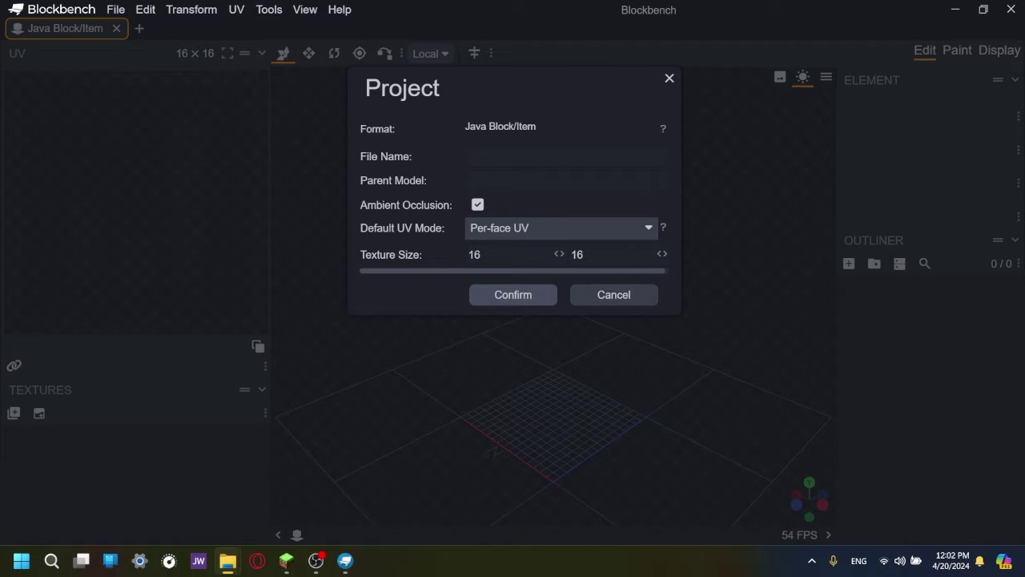
click(538, 158)
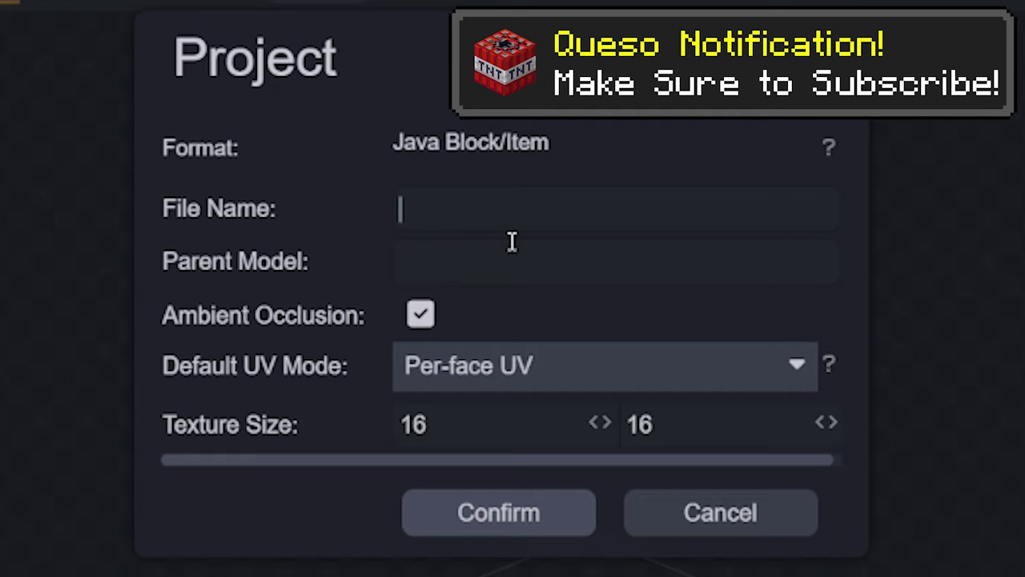
text(chest_p)
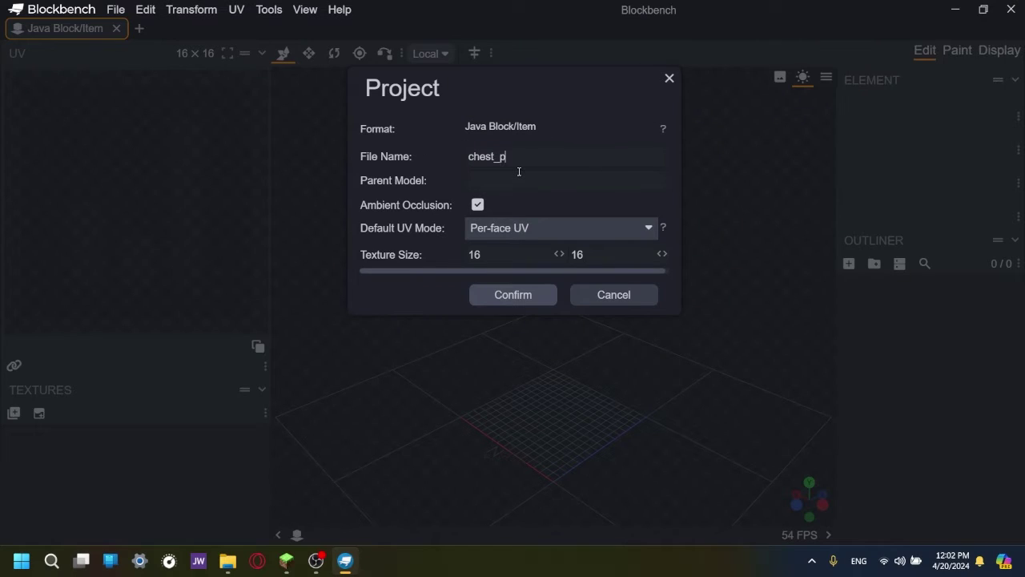
text(lushie)
key(Return)
- Reopen the chest_plushie project properties and check the underscore in the file name
click(56, 34)
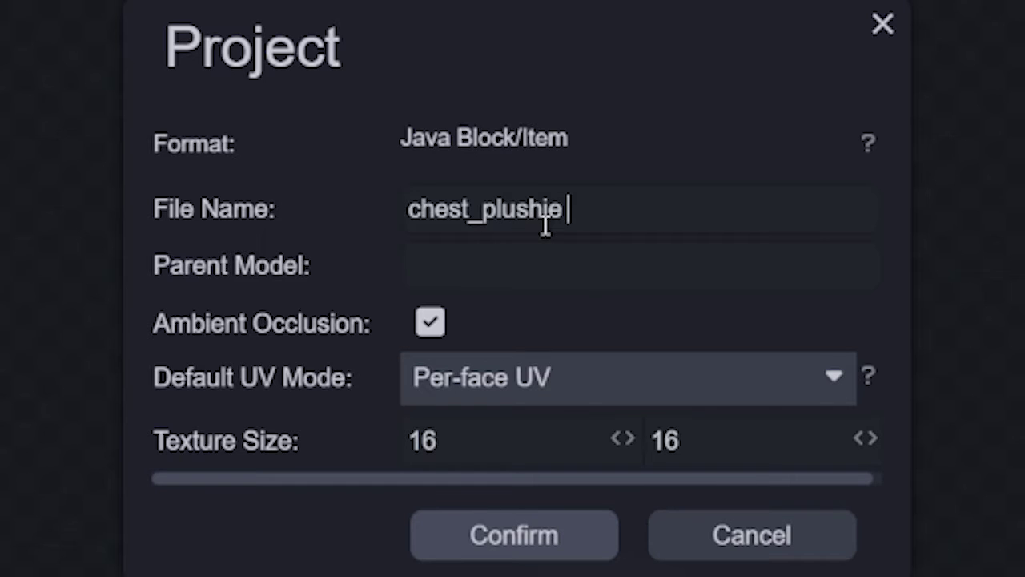
click(481, 205)
click(609, 211)
double_click(484, 209)
click(477, 213)
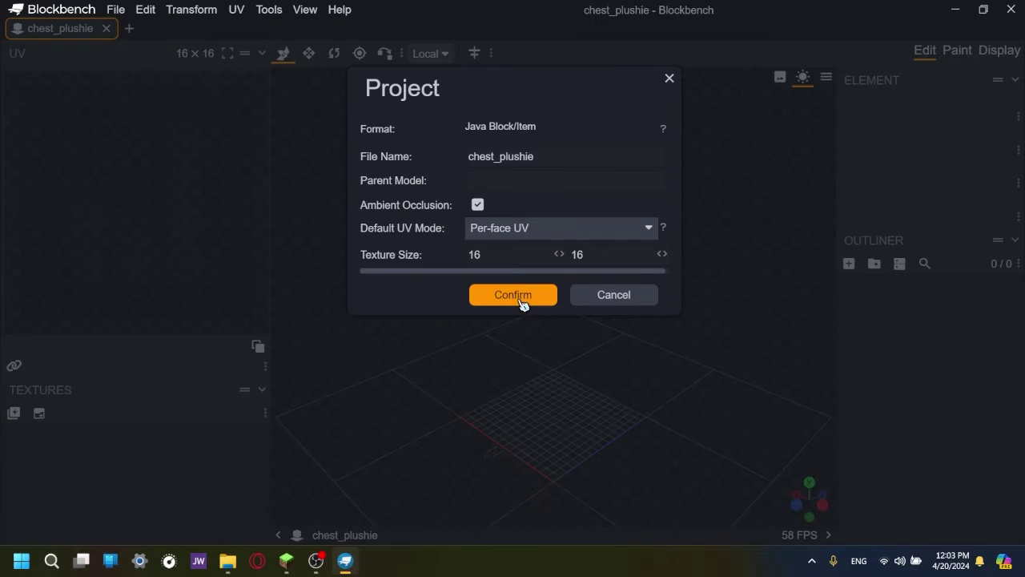
- Apply the project settings and add a plushie_base group containing a new cube
click(520, 297)
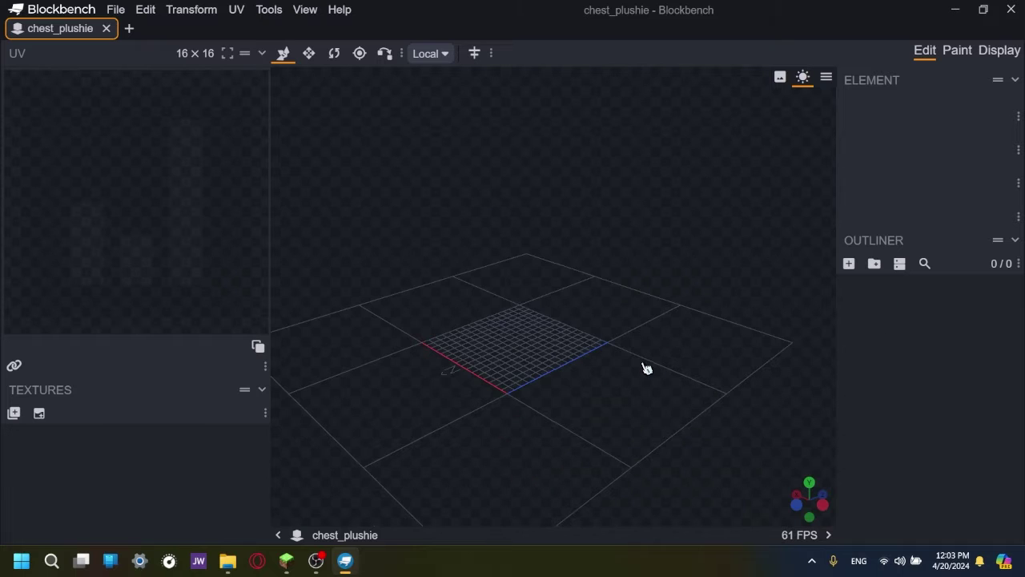
drag(645, 366, 550, 349)
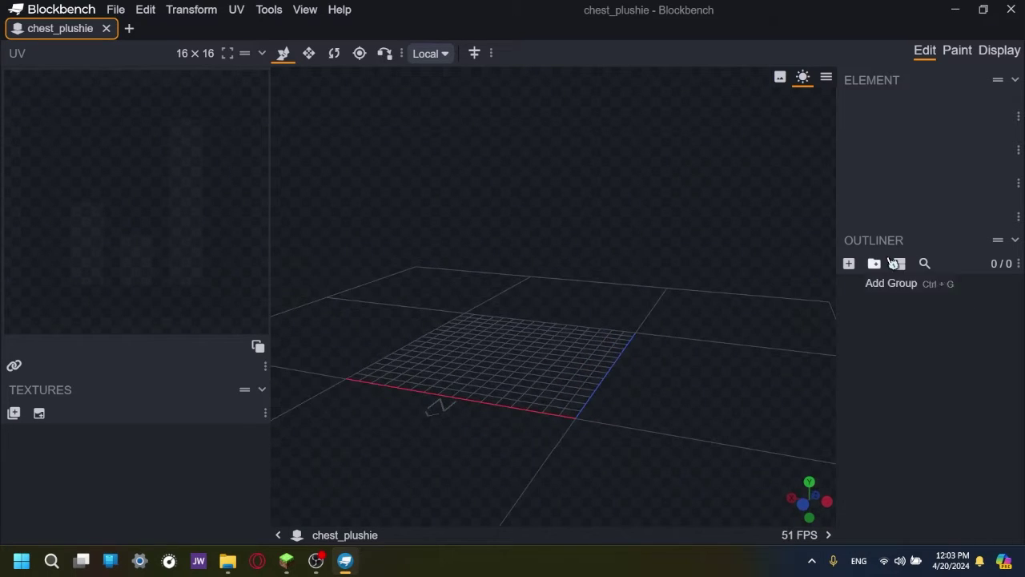
click(874, 263)
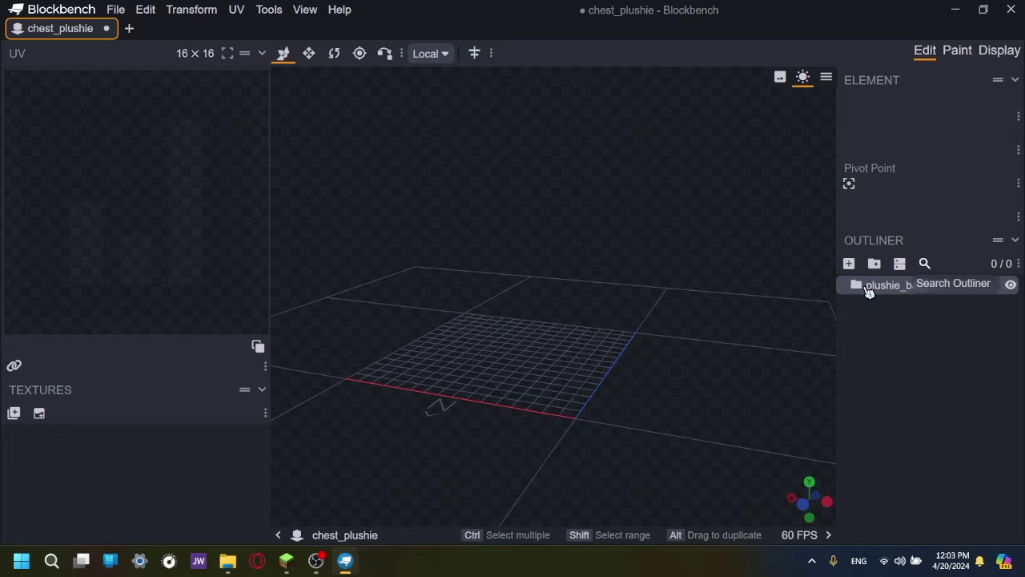
click(849, 263)
drag(571, 330, 654, 355)
- Resize the plushie_base cube to 8×8×8
click(309, 53)
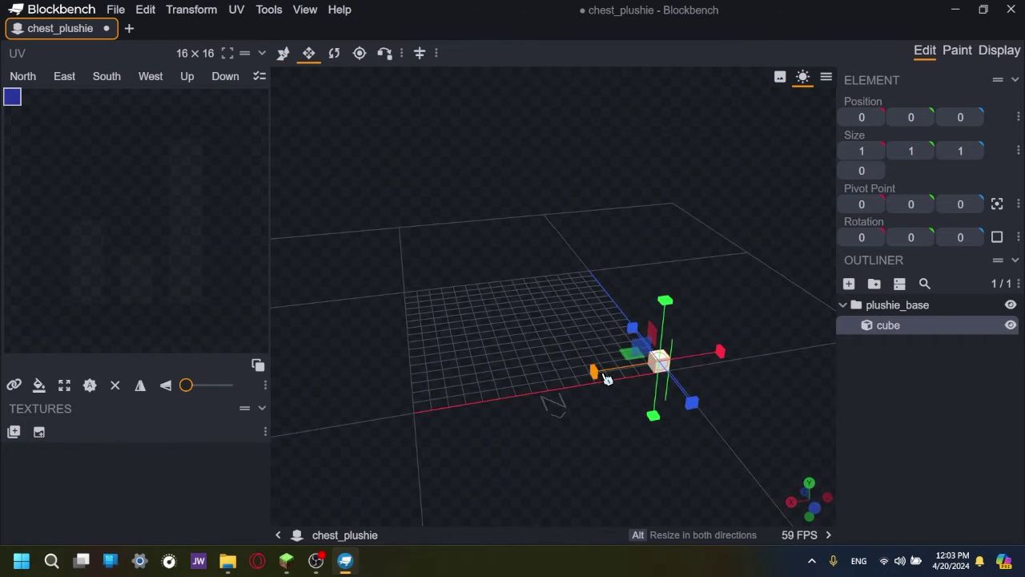
drag(607, 377, 545, 385)
drag(620, 283, 531, 256)
drag(533, 298, 677, 331)
key(v)
- Deselect the cube and orbit around it to inspect the 8×8×8 body
click(686, 424)
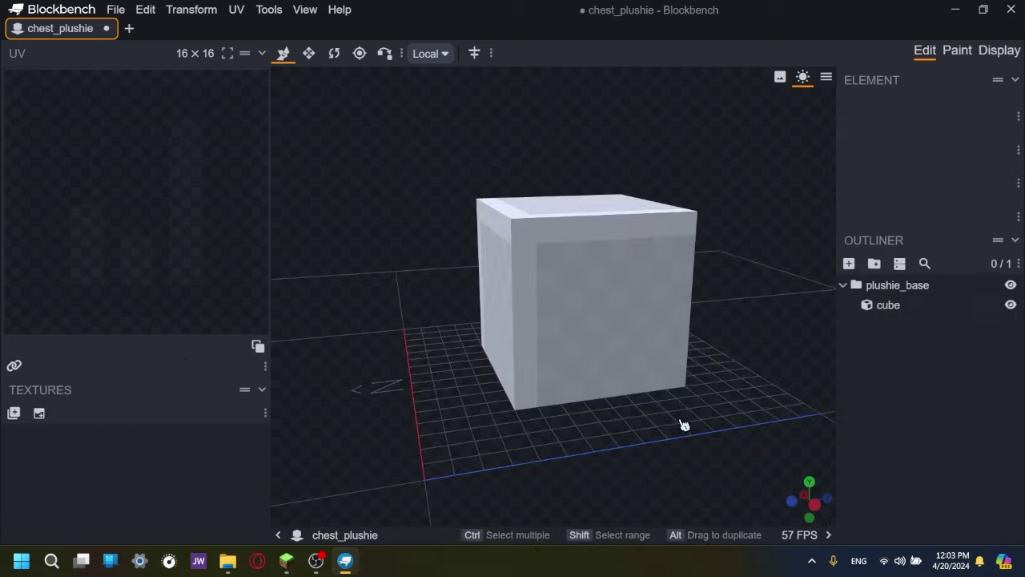
drag(686, 424, 636, 396)
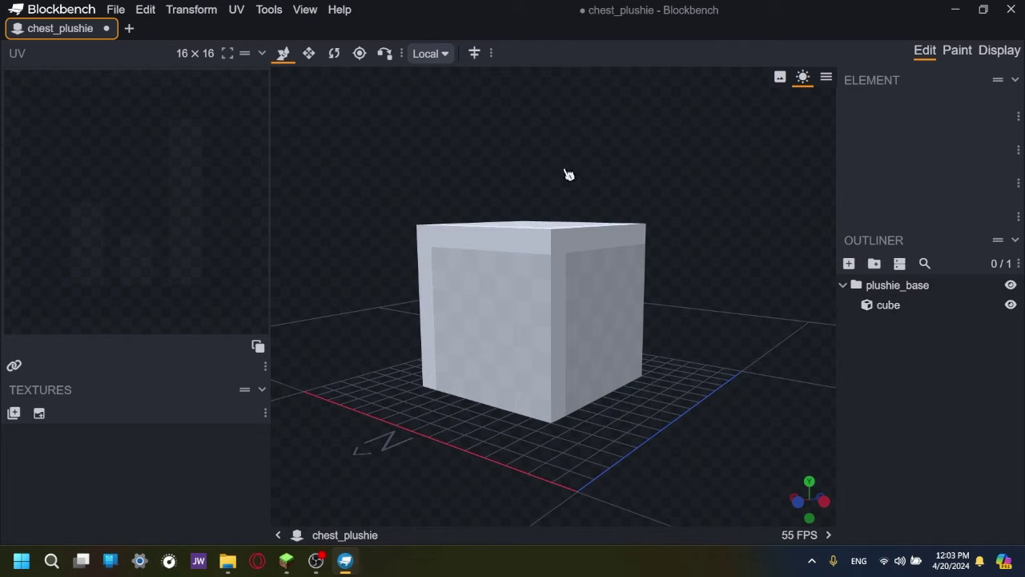
drag(496, 169, 623, 334)
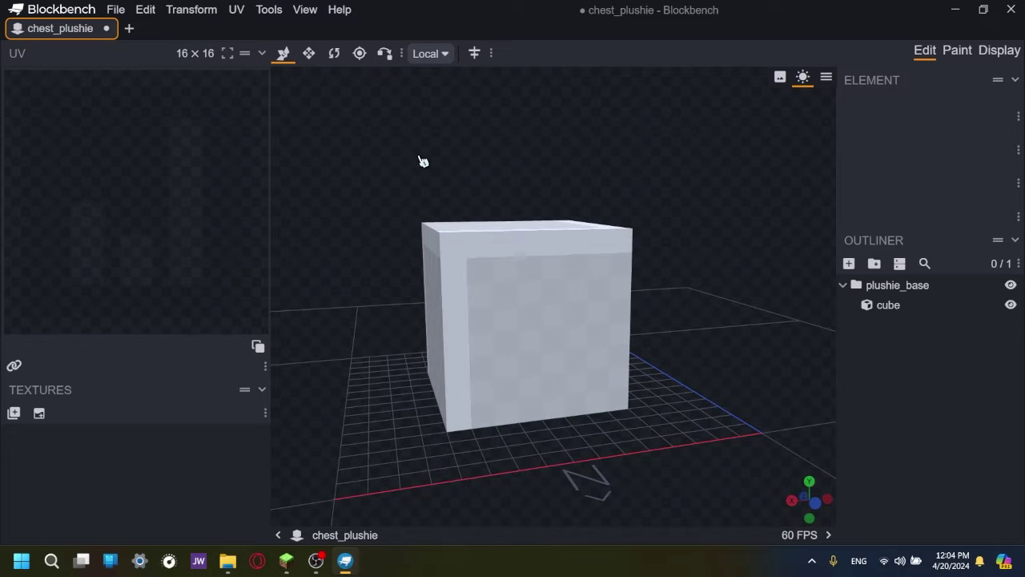
mouse_move(427, 161)
mouse_down()
mouse_move(542, 147)
mouse_move(421, 164)
mouse_up()
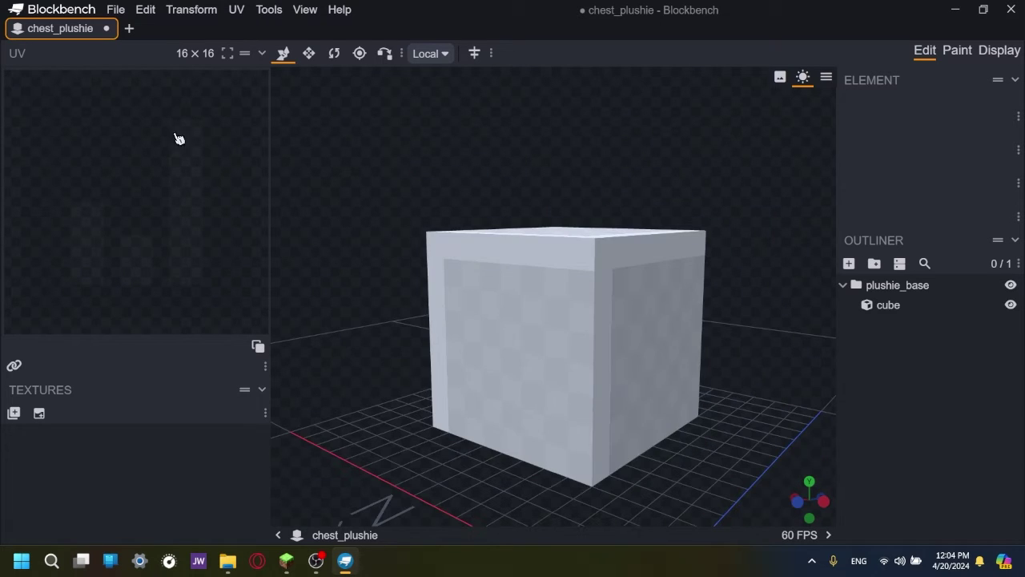
drag(592, 139, 560, 136)
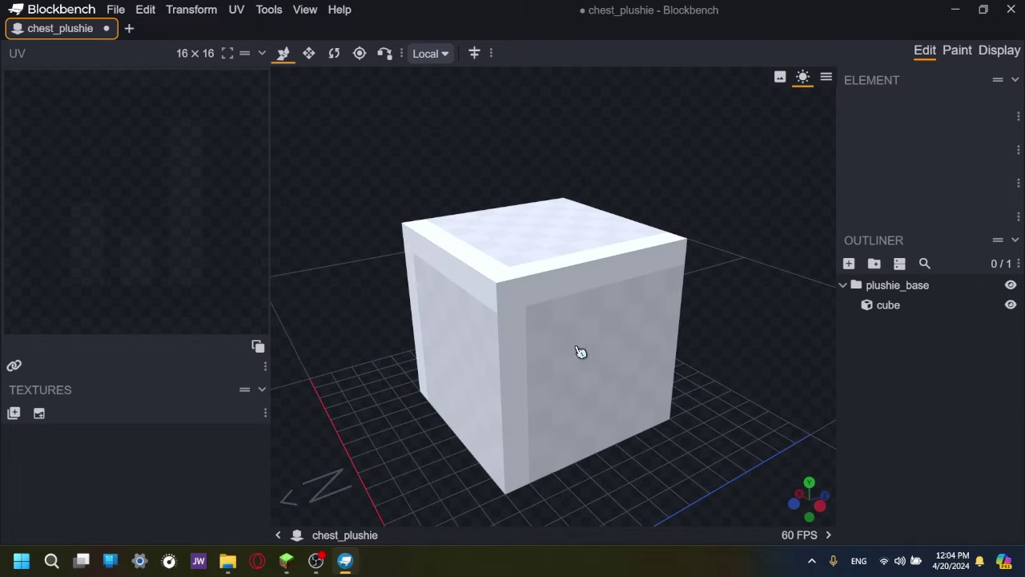
drag(612, 379, 756, 345)
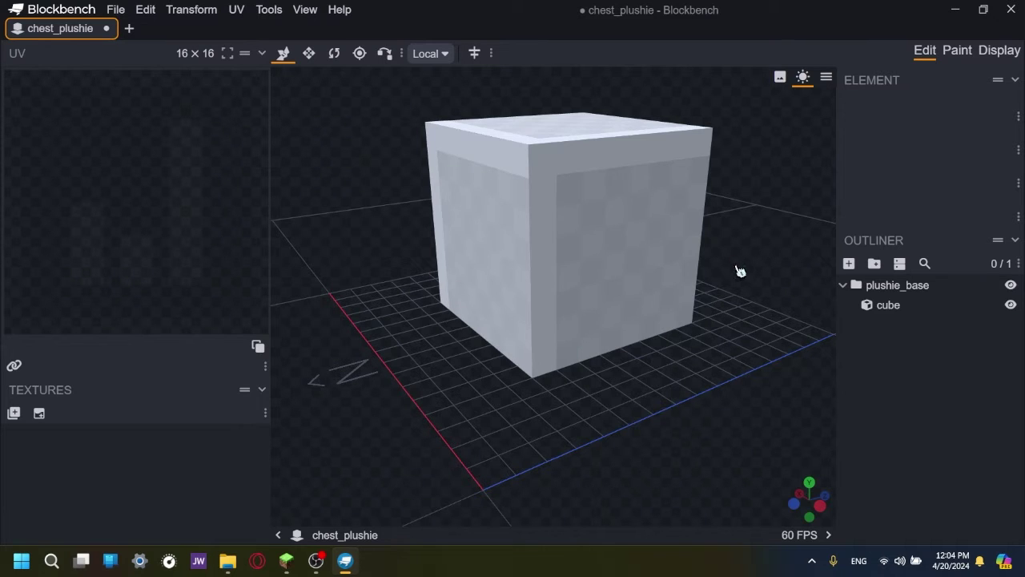
drag(743, 283, 738, 343)
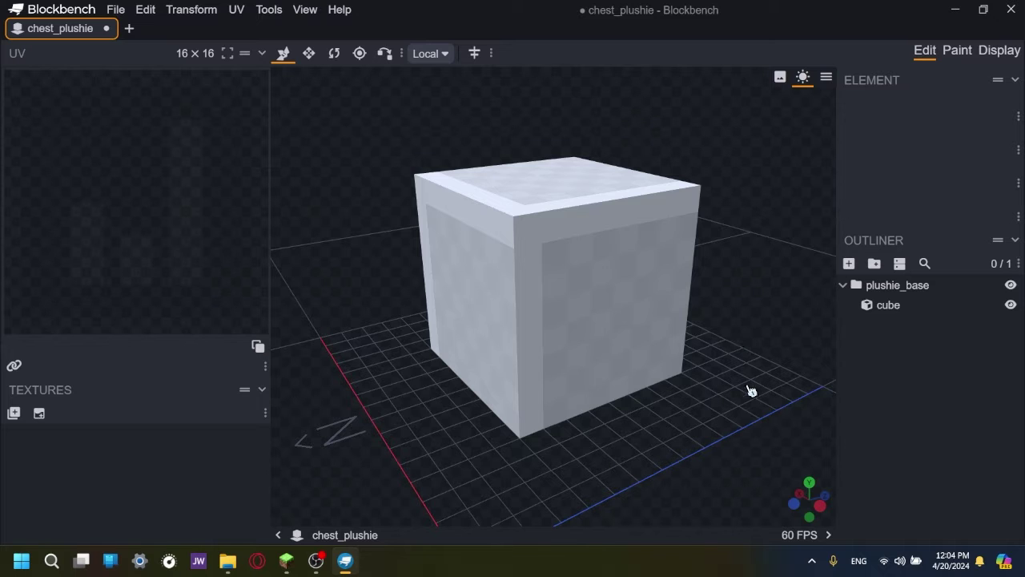
drag(738, 343, 746, 373)
- Add a lid group with a new cube and stretch it to 8 units wide
click(888, 305)
click(875, 284)
key(ctrl+n)
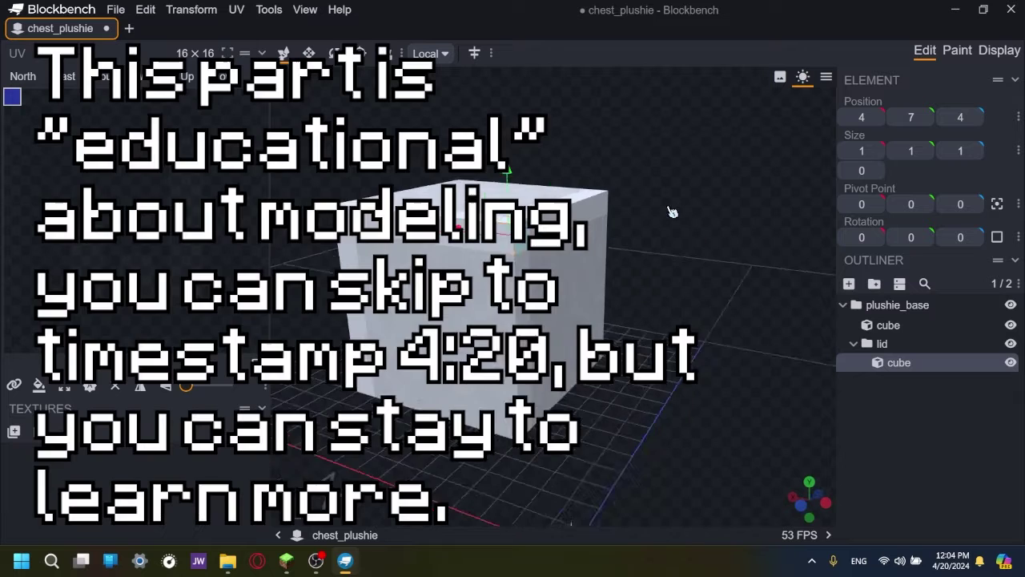
right_drag(671, 211, 744, 216)
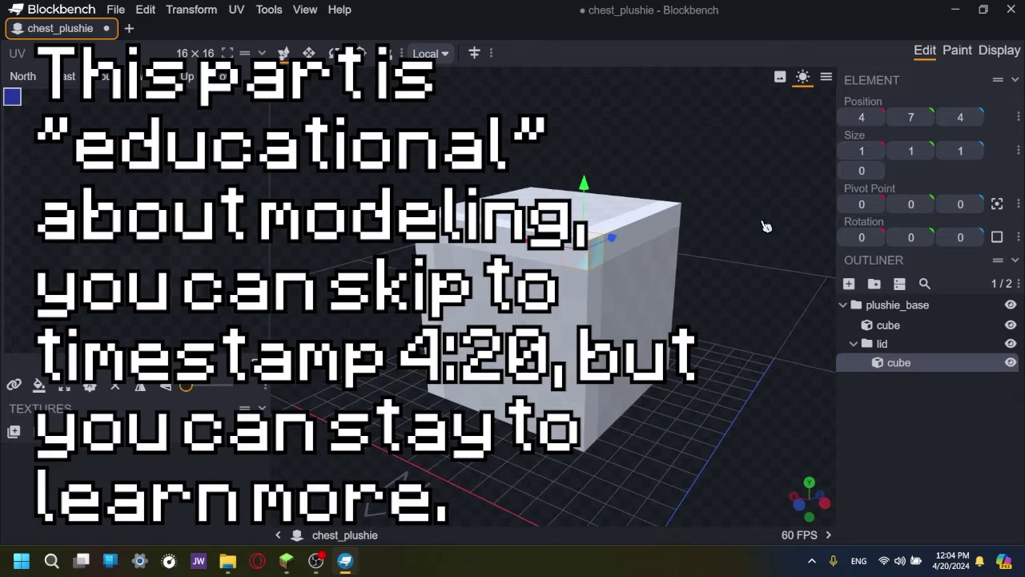
key(s)
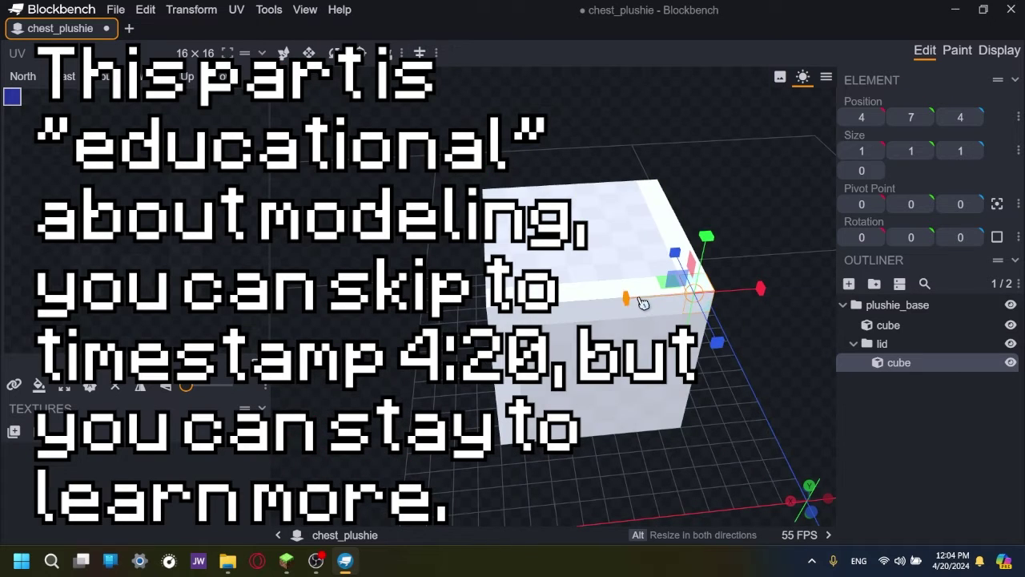
drag(561, 295, 461, 317)
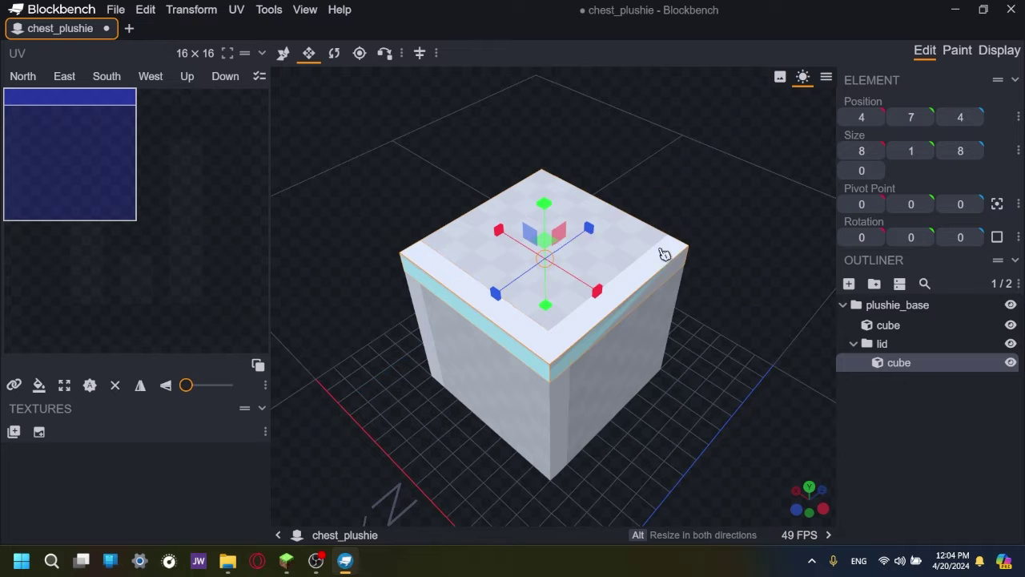
- Thicken the lid cube to 3 units tall with a 0.125 inflate
scroll(664, 254, up, 3)
drag(737, 256, 588, 193)
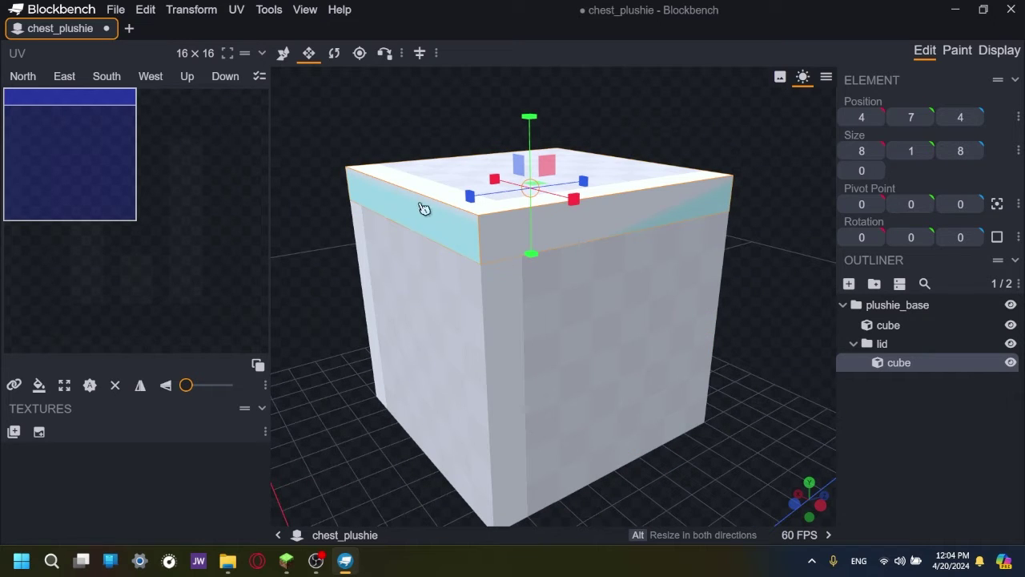
drag(431, 205, 475, 207)
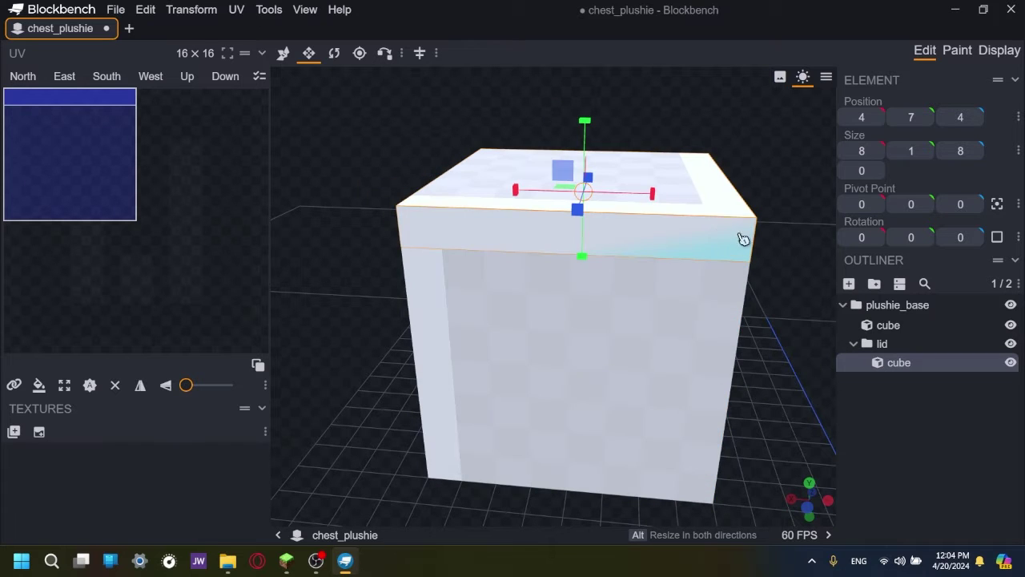
drag(798, 193, 719, 133)
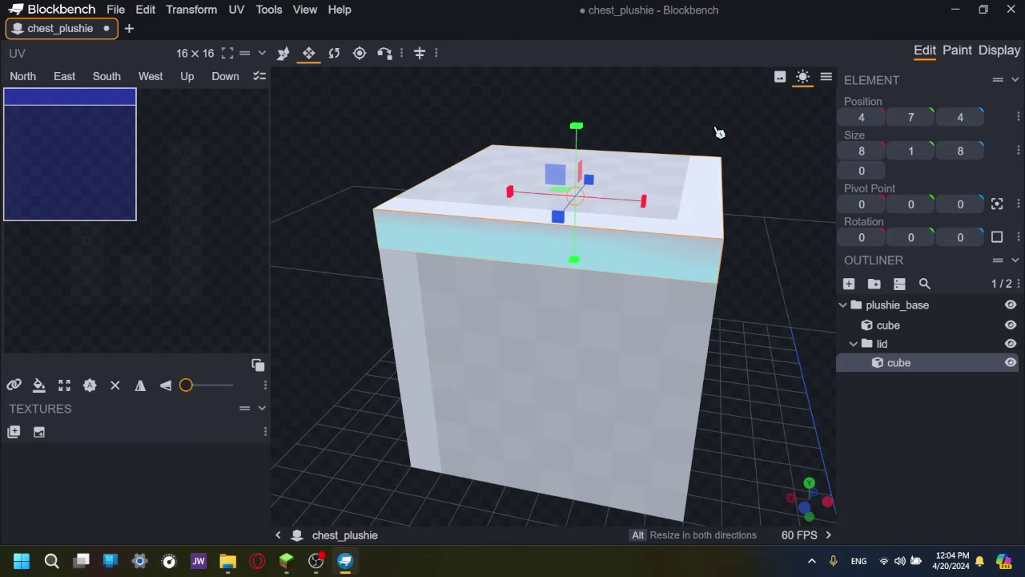
drag(722, 132, 689, 143)
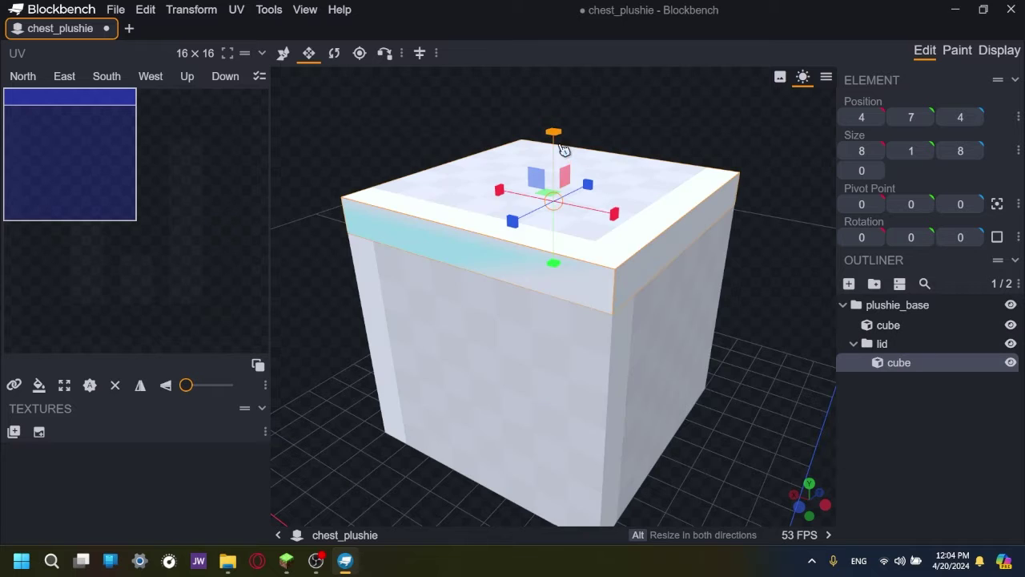
mouse_move(561, 134)
mouse_down()
mouse_move(566, 99)
mouse_move(573, 168)
mouse_move(570, 137)
mouse_move(571, 149)
mouse_up()
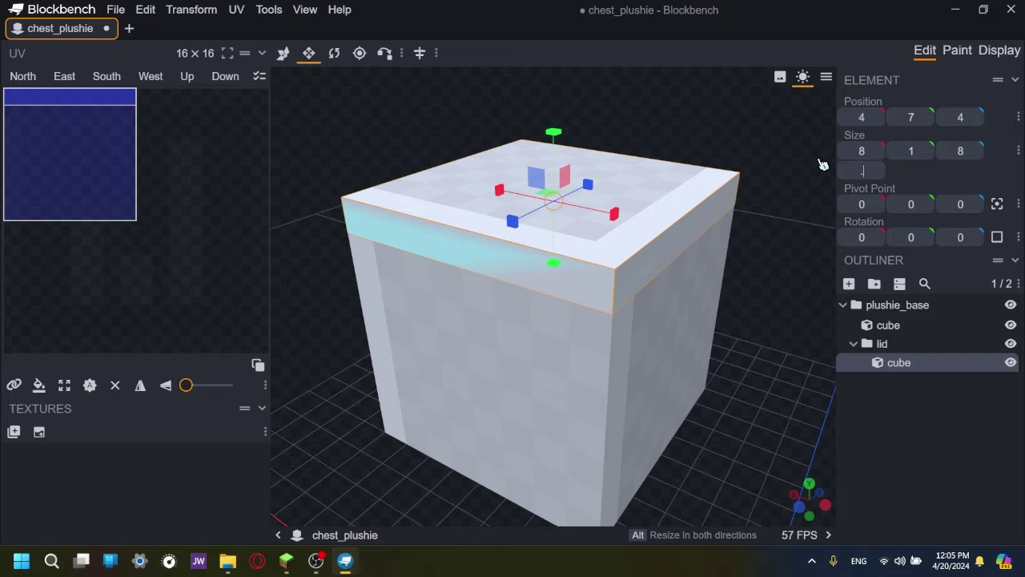
key(Return)
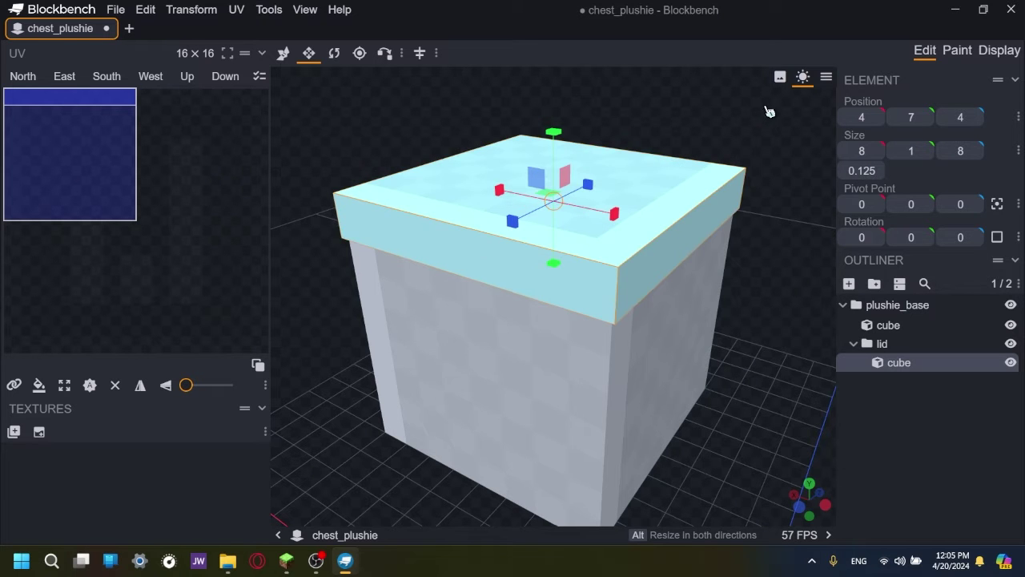
drag(653, 168, 565, 288)
drag(393, 334, 513, 344)
- Add a notch group under lid with a new cube, slid along X to 4
click(904, 411)
click(899, 362)
click(874, 283)
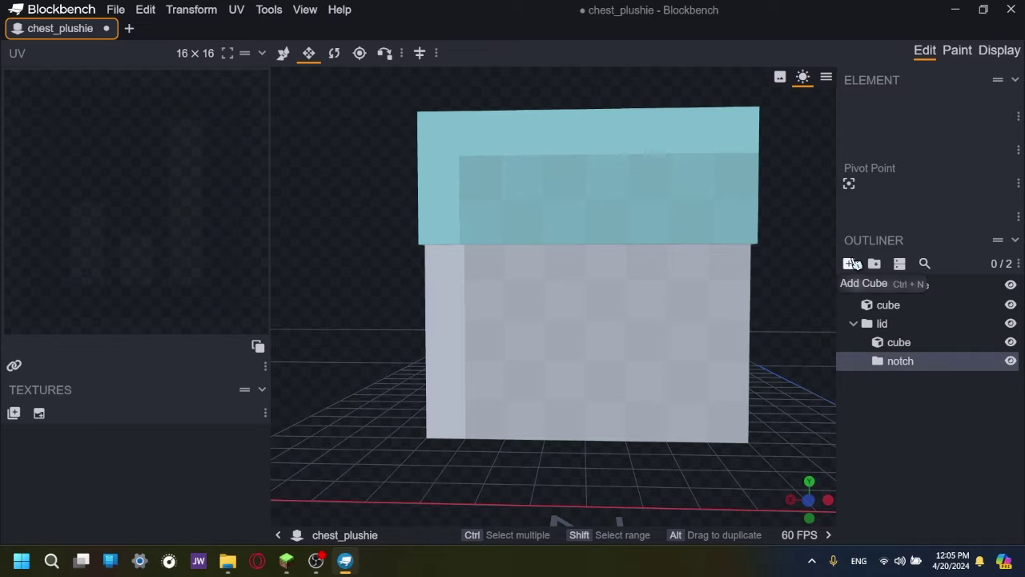
click(849, 263)
drag(771, 435, 160, 7)
click(286, 53)
drag(580, 238, 607, 163)
drag(591, 240, 636, 320)
- Move the pink notch cube forward to Z position 3.5 on the chest front
scroll(730, 481, up, 3)
drag(730, 481, 697, 460)
click(308, 53)
drag(761, 337, 319, 188)
click(339, 180)
key(v)
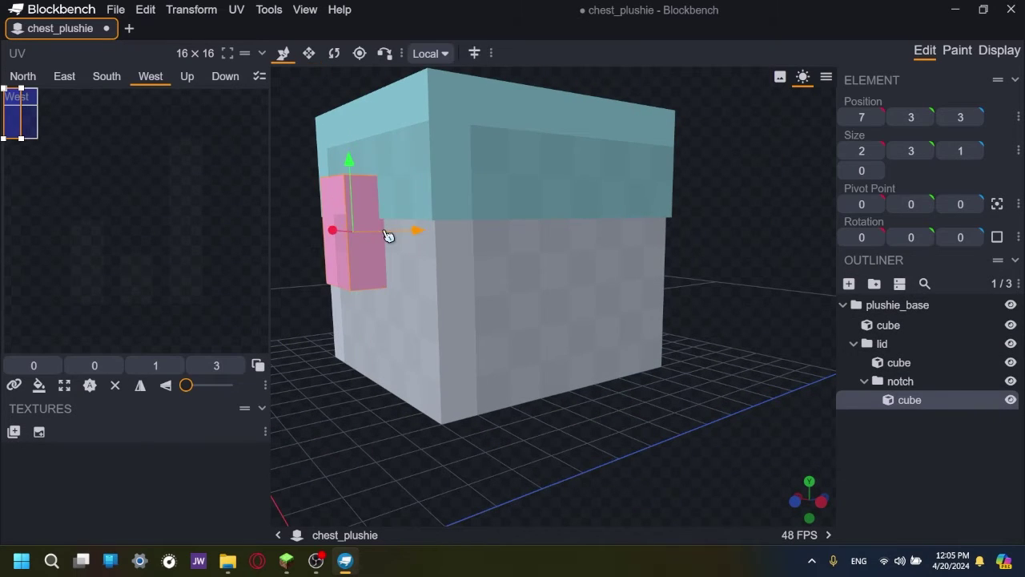
drag(430, 264, 425, 416)
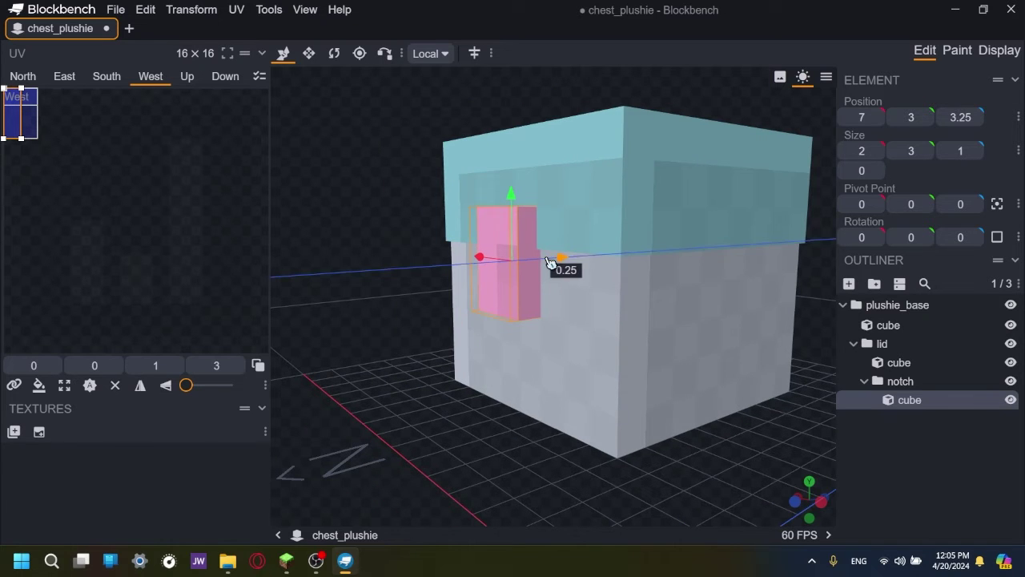
mouse_move(556, 263)
mouse_down()
mouse_move(547, 266)
mouse_move(556, 264)
mouse_up()
drag(446, 435, 918, 465)
- Inspect the notch cube from the left side and front of the chest
click(918, 465)
drag(713, 451, 473, 267)
click(473, 267)
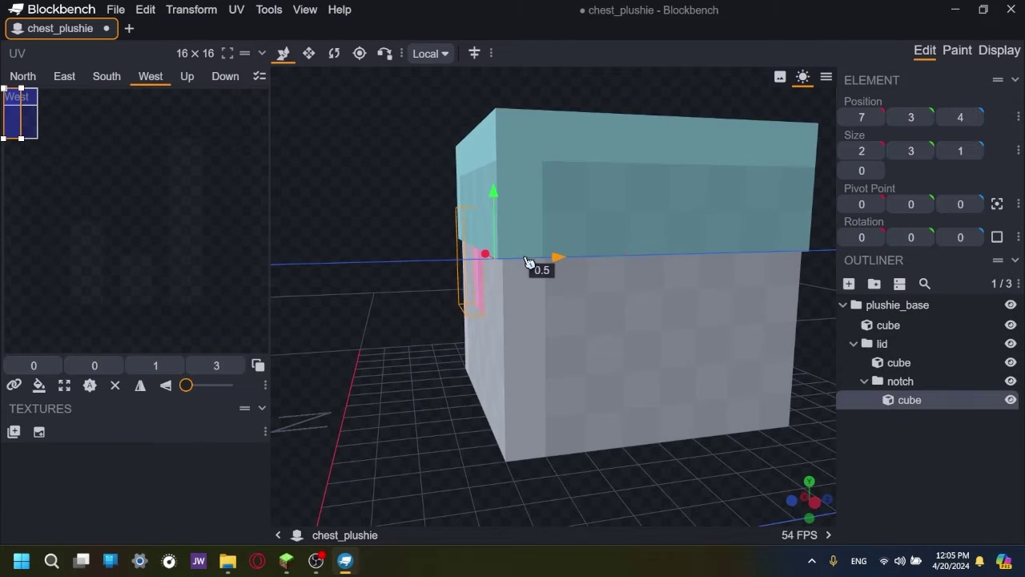
drag(516, 261, 656, 158)
drag(430, 380, 408, 379)
- Add a legs group with a leg cube beside the chest and duplicate it
click(875, 283)
text(legs)
key(Return)
click(849, 264)
drag(652, 360, 451, 270)
key(s)
key(ctrl+d)
- Add an arms group with an arm cube marked orange
key(v)
click(666, 404)
drag(666, 404, 609, 405)
click(875, 263)
text(arms)
click(849, 263)
right_click(572, 215)
mouse_move(433, 472)
mouse_down()
mouse_move(715, 341)
mouse_move(581, 179)
mouse_move(620, 382)
mouse_move(877, 282)
mouse_up()
click(748, 201)
key(s)
click(620, 377)
- Add an eyes group with a 2×2 eye cube marked purple
click(874, 264)
text(eyes)
click(849, 263)
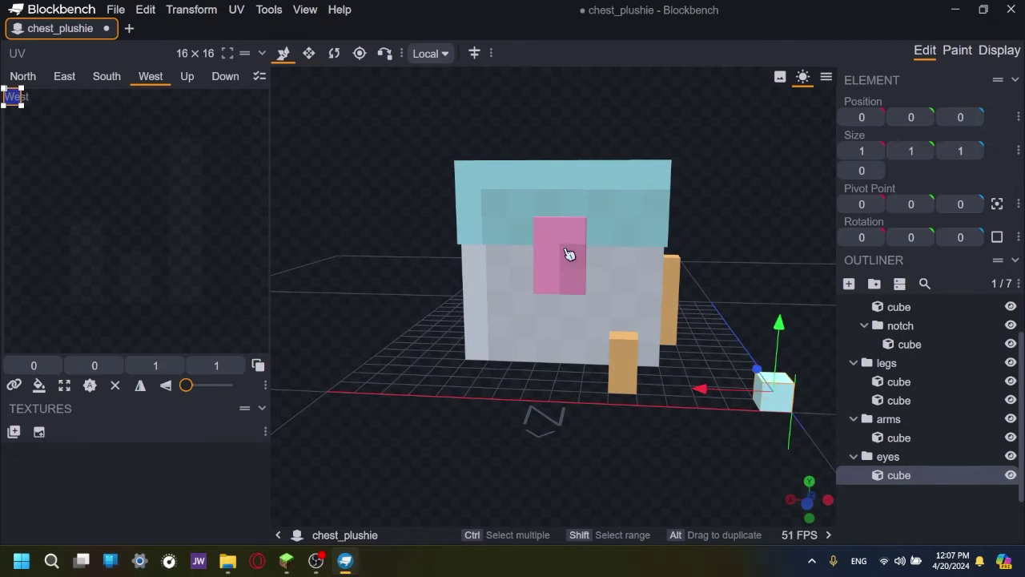
key(s)
drag(767, 389, 702, 309)
key(v)
scroll(728, 344, down, 3)
right_click(572, 247)
mouse_move(702, 389)
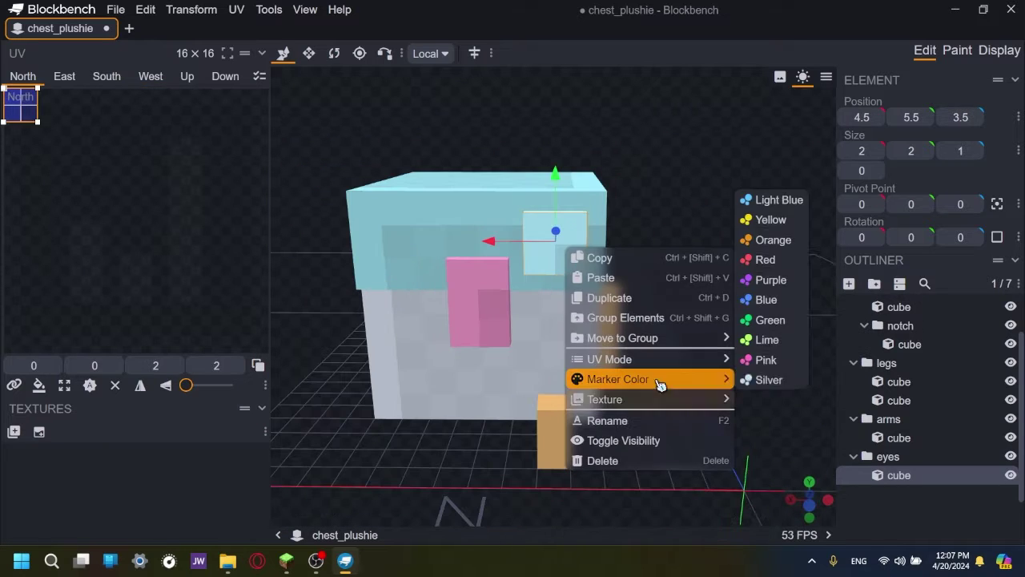
click(762, 275)
click(892, 524)
- Orbit around the plushie to inspect its right side, legs and front
drag(726, 349, 590, 378)
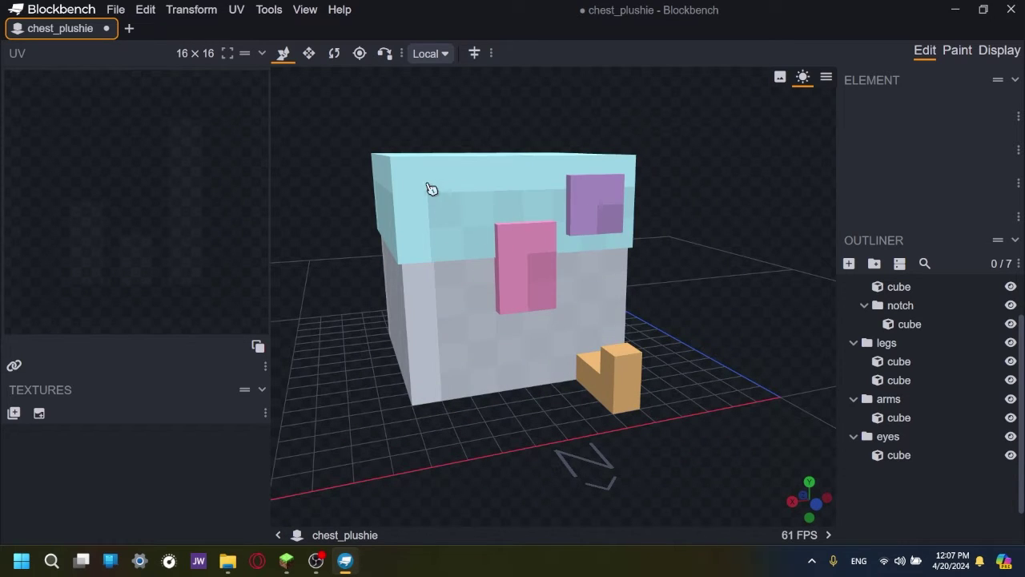
drag(759, 278, 692, 283)
drag(769, 266, 587, 174)
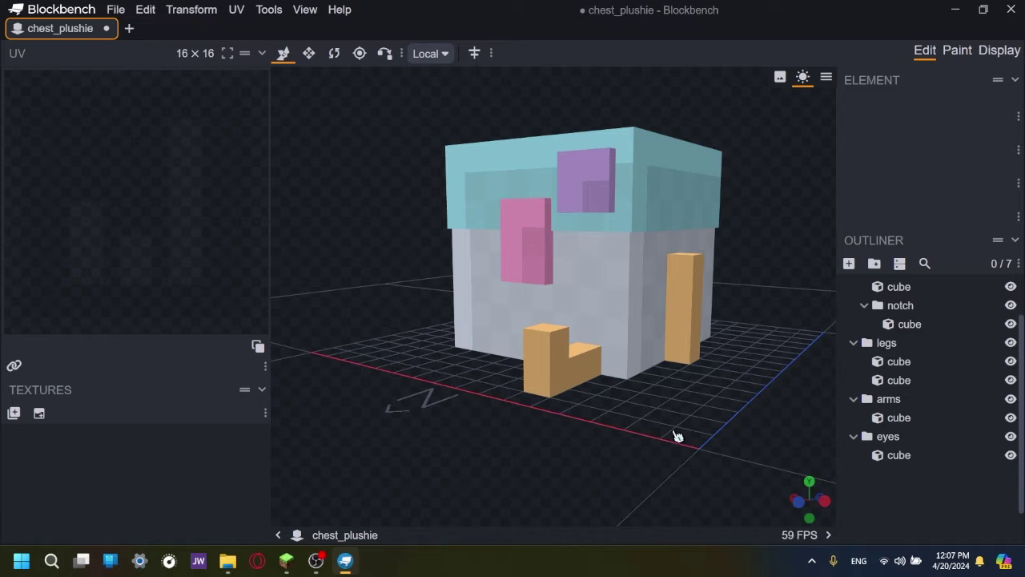
scroll(921, 376, up, 2)
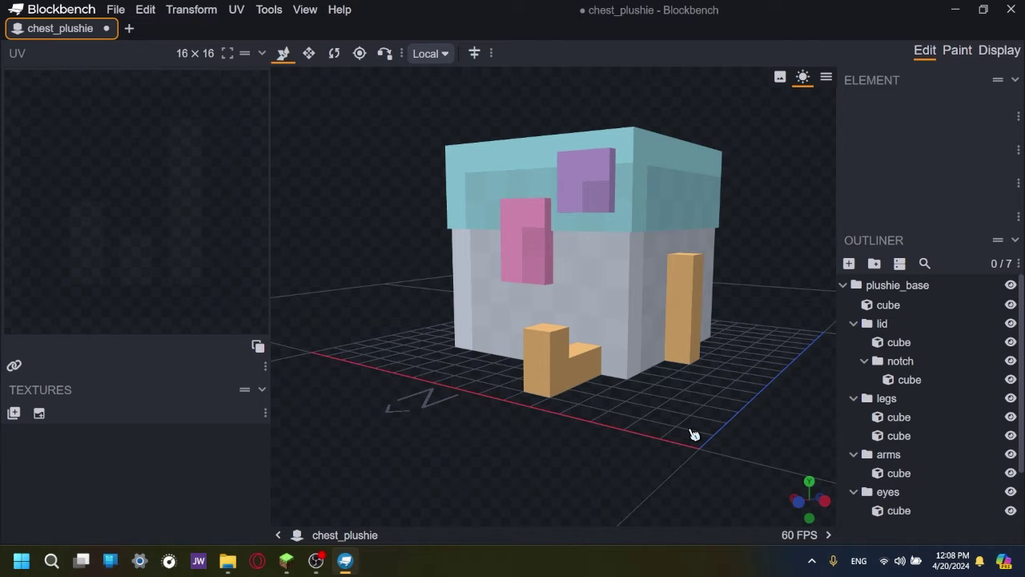
- Select all cubes and create a 32×32 template texture named chest_plushie for them
key(ctrl+a)
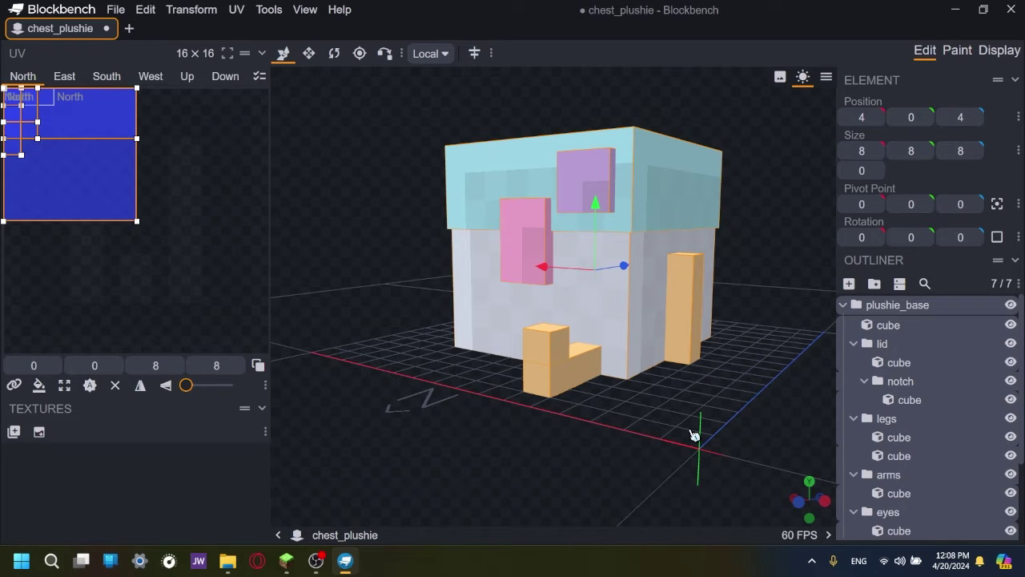
click(38, 433)
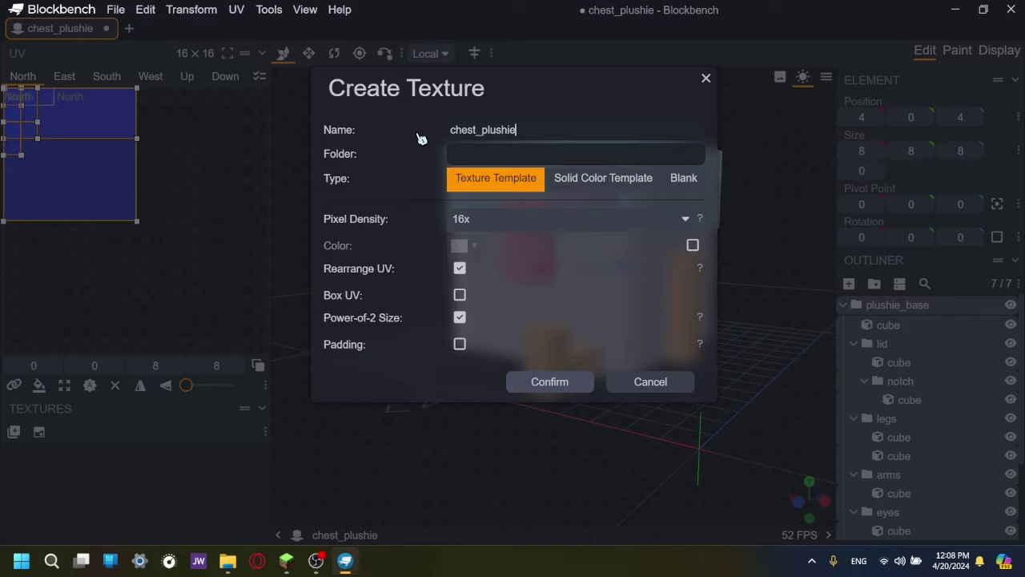
key(Return)
scroll(911, 461, down, 3)
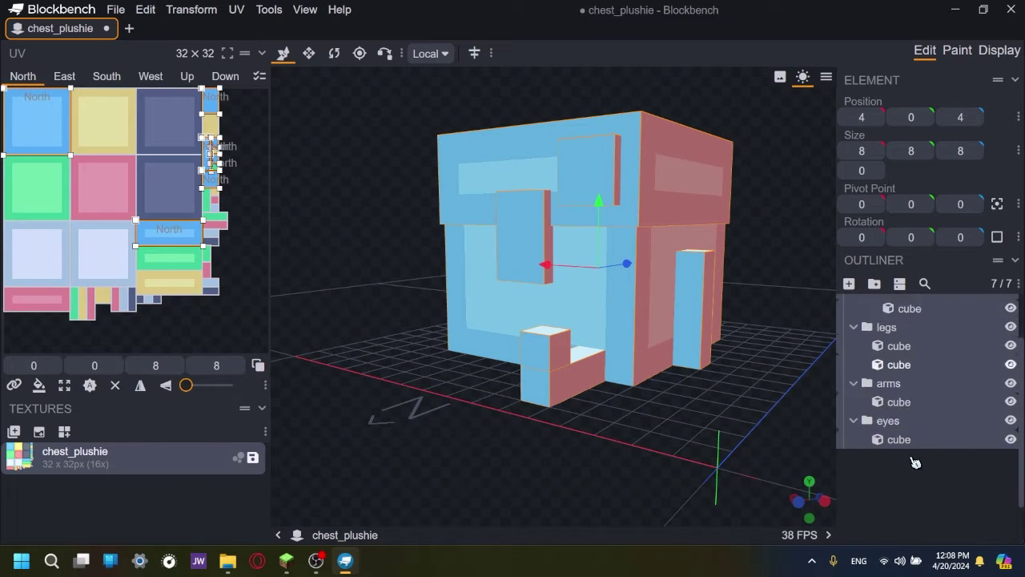
- Select the arm, both leg cubes and the eye block, then duplicate them
click(575, 453)
drag(480, 441, 673, 398)
drag(410, 401, 623, 196)
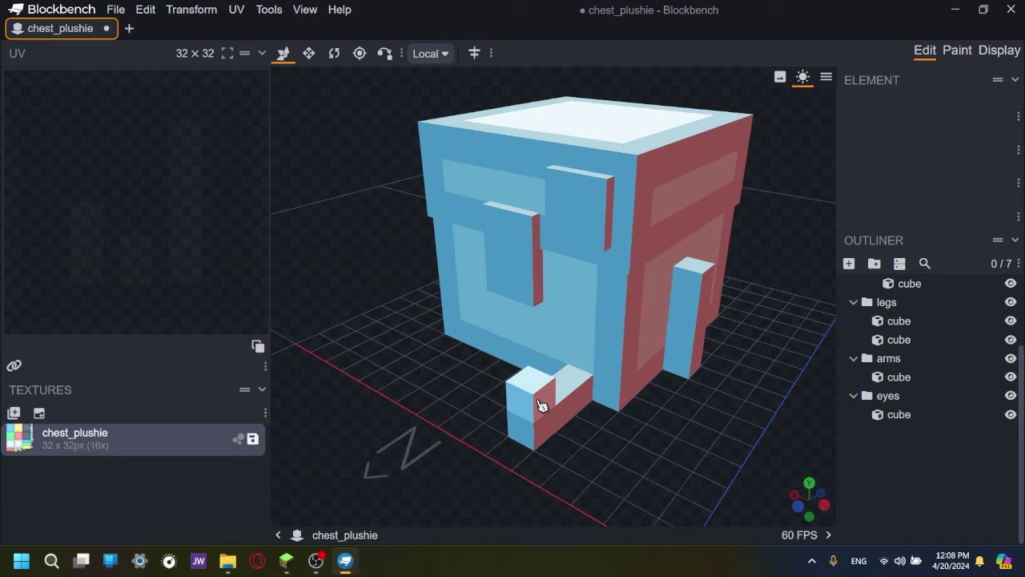
click(694, 329)
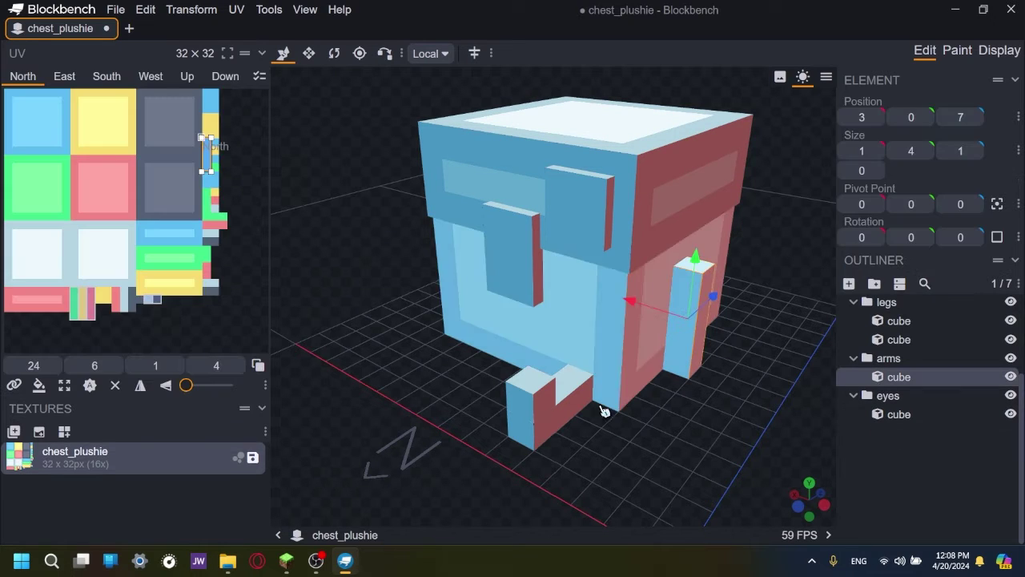
shift+click(550, 408)
shift+click(566, 418)
shift+click(602, 229)
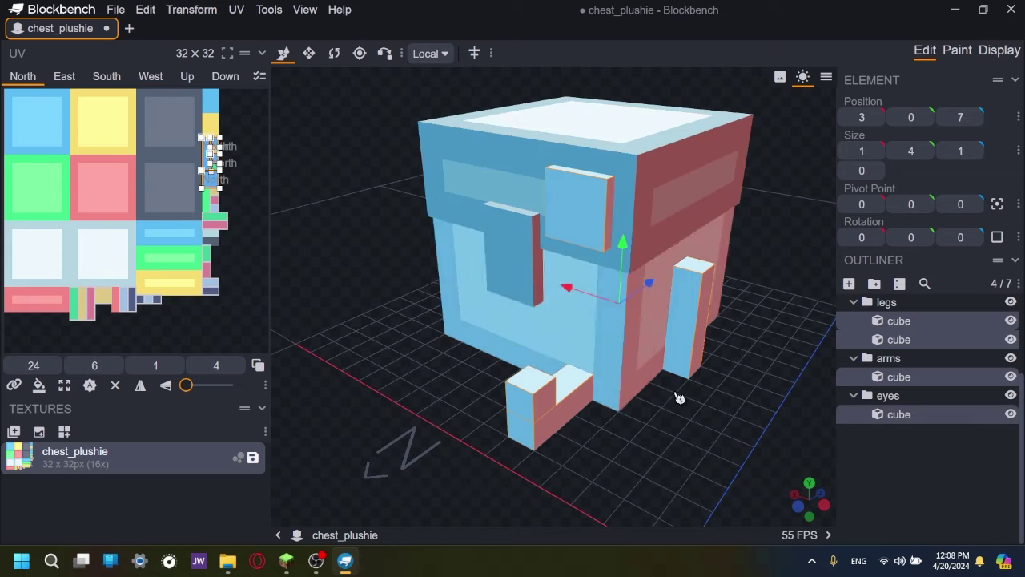
drag(609, 241, 701, 446)
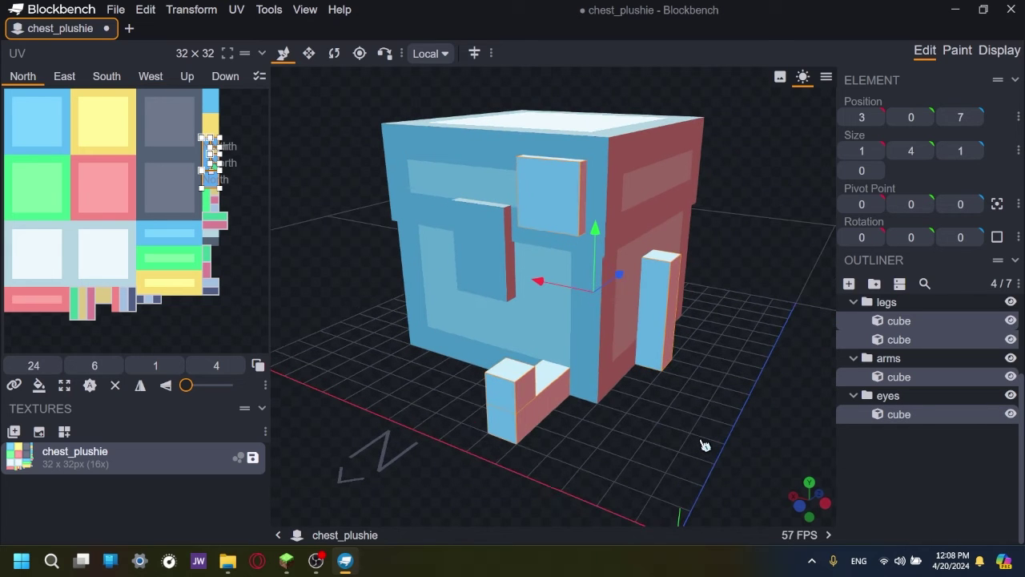
key(ctrl+d)
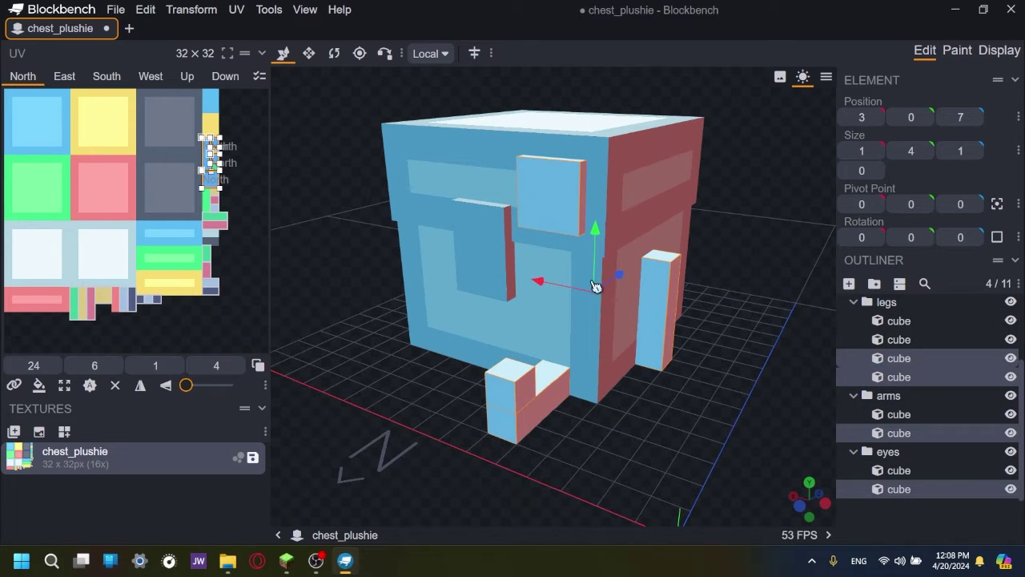
- Flip the duplicates across the X axis and check both sides of the chest
click(209, 11)
mouse_move(215, 69)
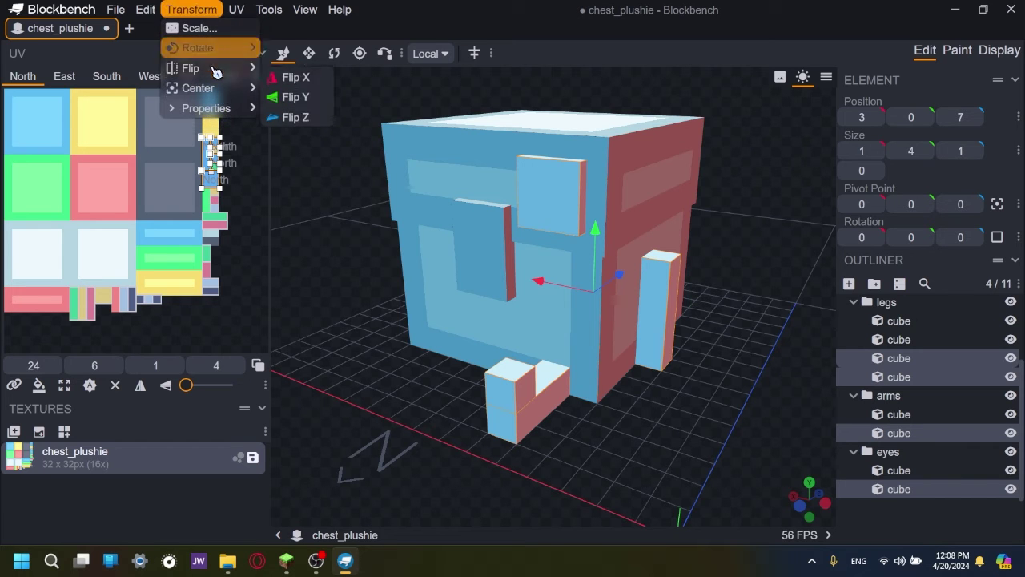
click(284, 68)
drag(360, 290, 428, 307)
click(619, 478)
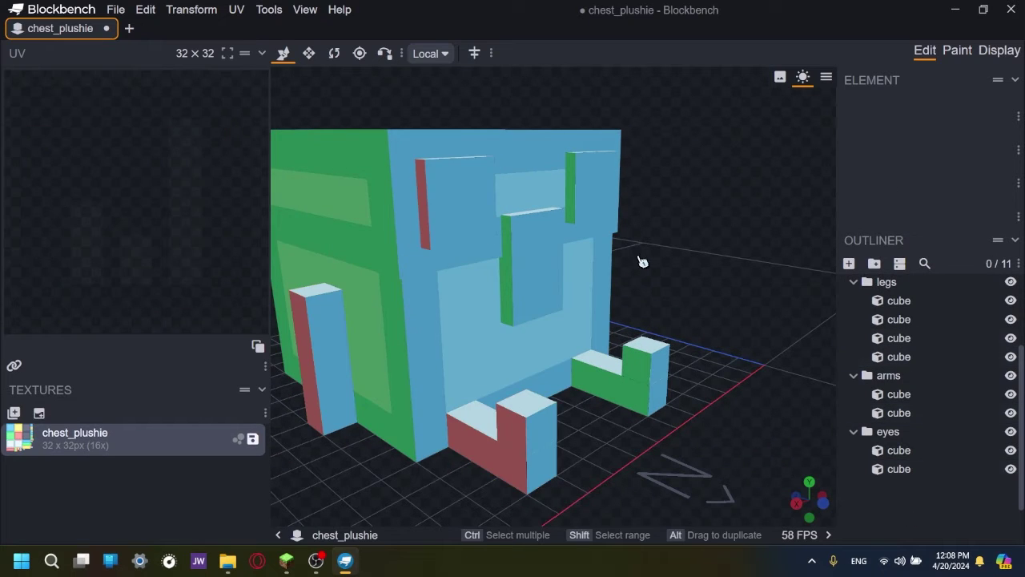
mouse_move(580, 259)
mouse_down()
mouse_move(579, 275)
mouse_move(538, 254)
mouse_up()
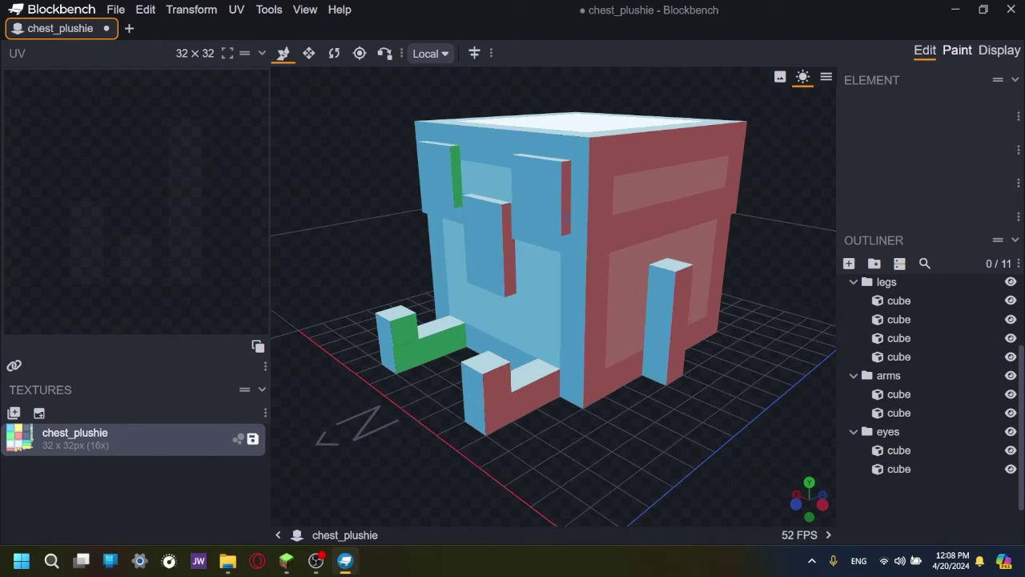
- In Paint mode, paint white pixels on the eye and the leg fronts
click(957, 49)
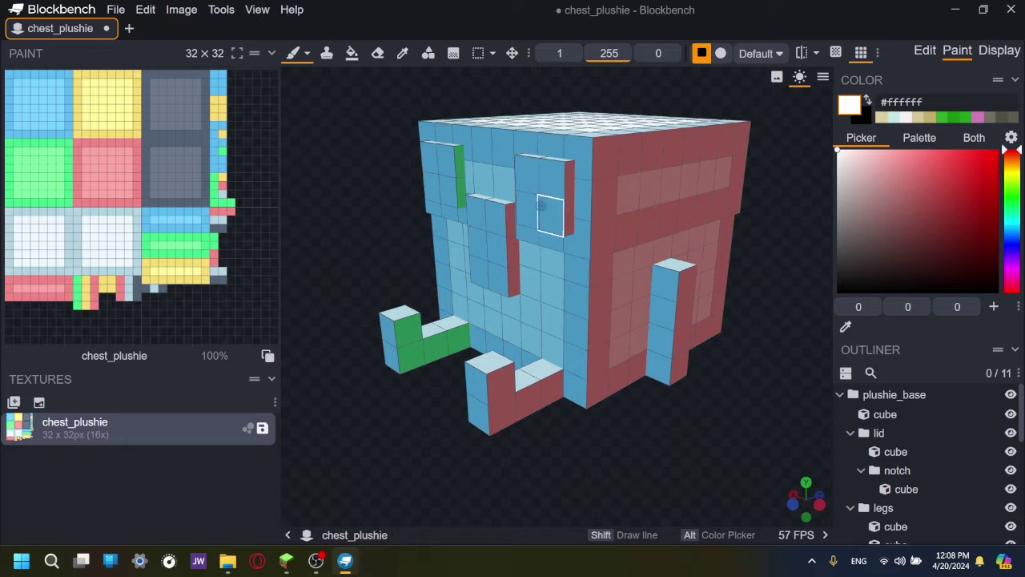
drag(526, 211, 552, 178)
drag(503, 386, 553, 389)
mouse_move(561, 457)
mouse_down()
mouse_move(609, 436)
mouse_move(470, 413)
mouse_move(559, 419)
mouse_move(502, 419)
mouse_move(377, 361)
mouse_move(471, 420)
mouse_move(778, 449)
mouse_move(622, 430)
mouse_up()
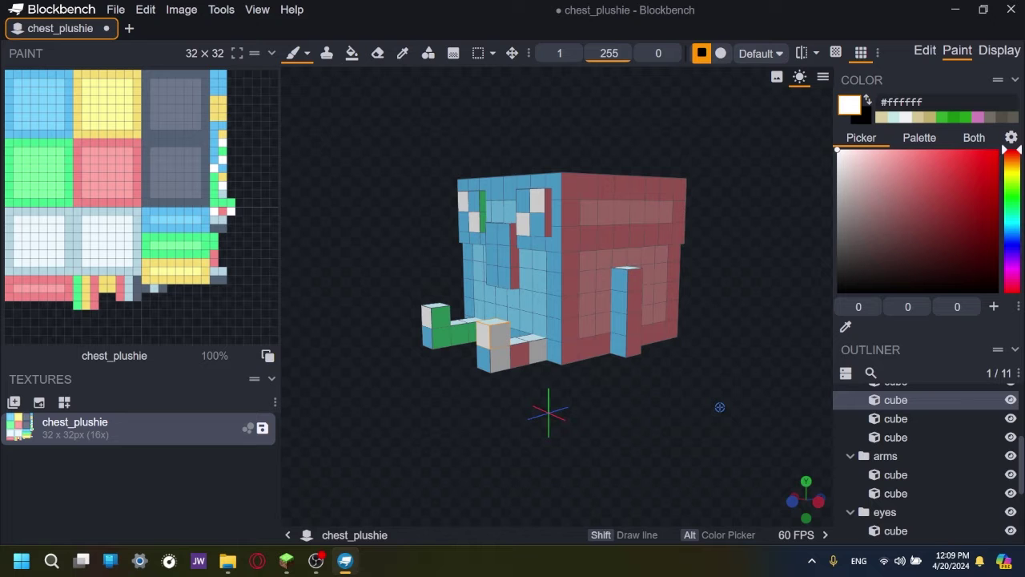
drag(602, 414, 634, 416)
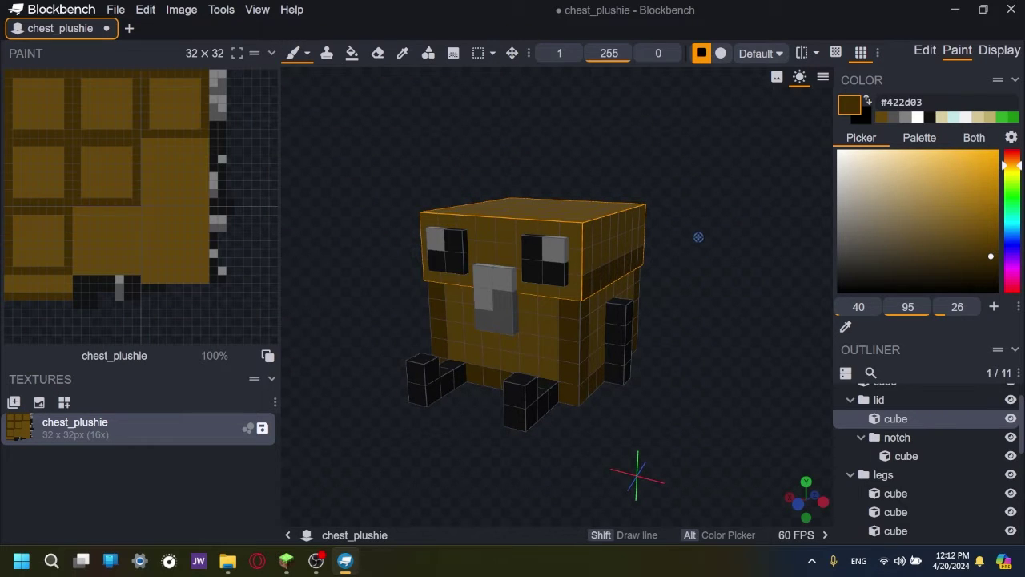
- Turn on Mirror Painting from the symmetry options
scroll(698, 237, up, 2)
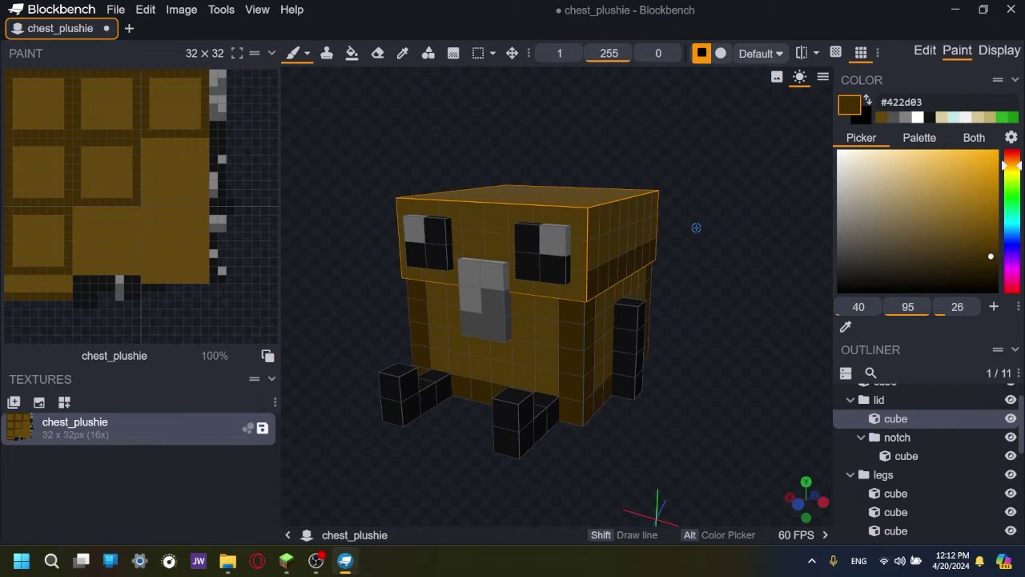
drag(520, 130, 535, 306)
drag(746, 220, 641, 161)
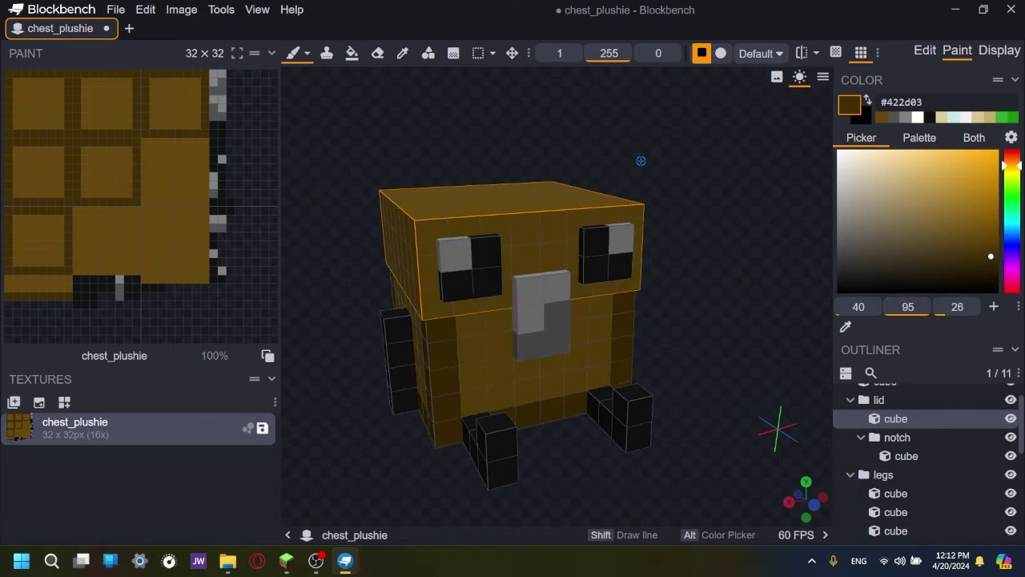
click(819, 55)
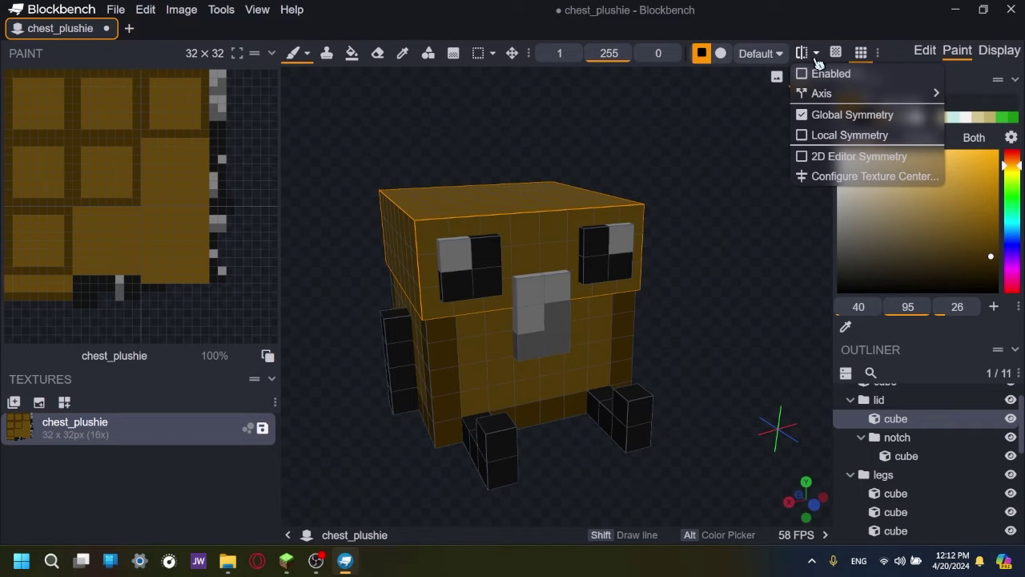
mouse_move(825, 95)
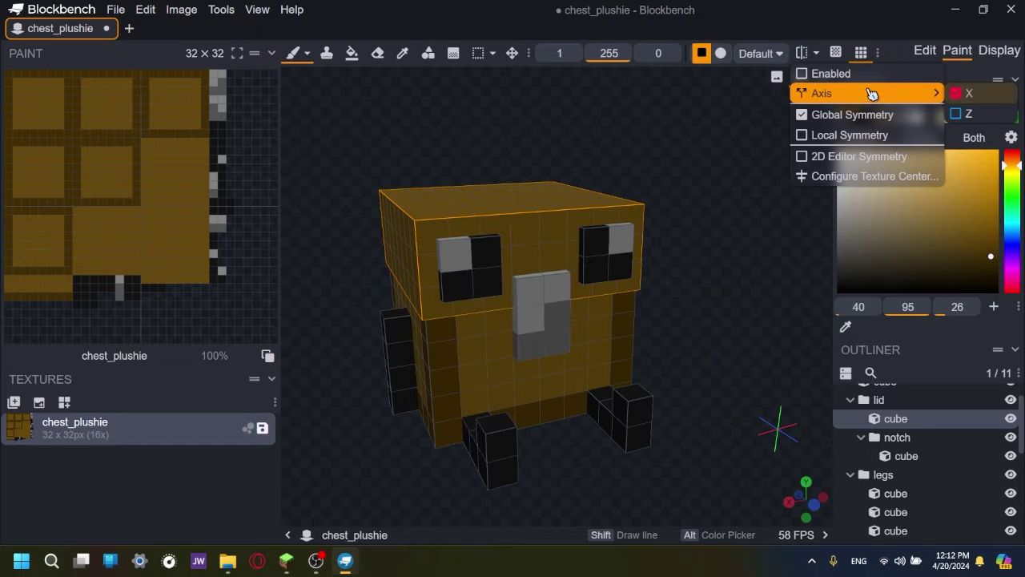
click(831, 74)
- With other parts hidden, paint a dark #422d03 border along the lid's front and top faces
mouse_move(704, 128)
mouse_down()
mouse_move(576, 128)
mouse_move(439, 234)
mouse_up()
key(i)
drag(405, 272, 483, 284)
drag(413, 227, 523, 223)
mouse_move(626, 153)
mouse_down()
mouse_move(638, 176)
mouse_move(340, 236)
mouse_move(396, 165)
mouse_move(403, 249)
mouse_up()
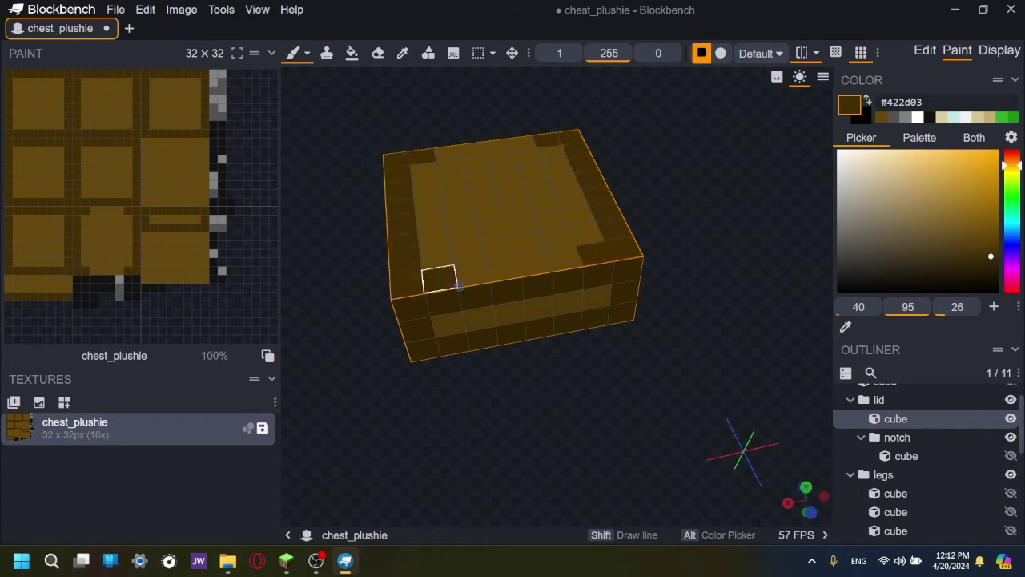
mouse_move(488, 120)
mouse_down()
mouse_move(510, 100)
mouse_move(529, 100)
mouse_move(400, 322)
mouse_move(509, 330)
mouse_move(611, 318)
mouse_move(613, 264)
mouse_move(397, 259)
mouse_move(363, 184)
mouse_move(559, 219)
mouse_move(616, 215)
mouse_move(512, 253)
mouse_move(515, 284)
mouse_move(627, 298)
mouse_move(662, 317)
mouse_up()
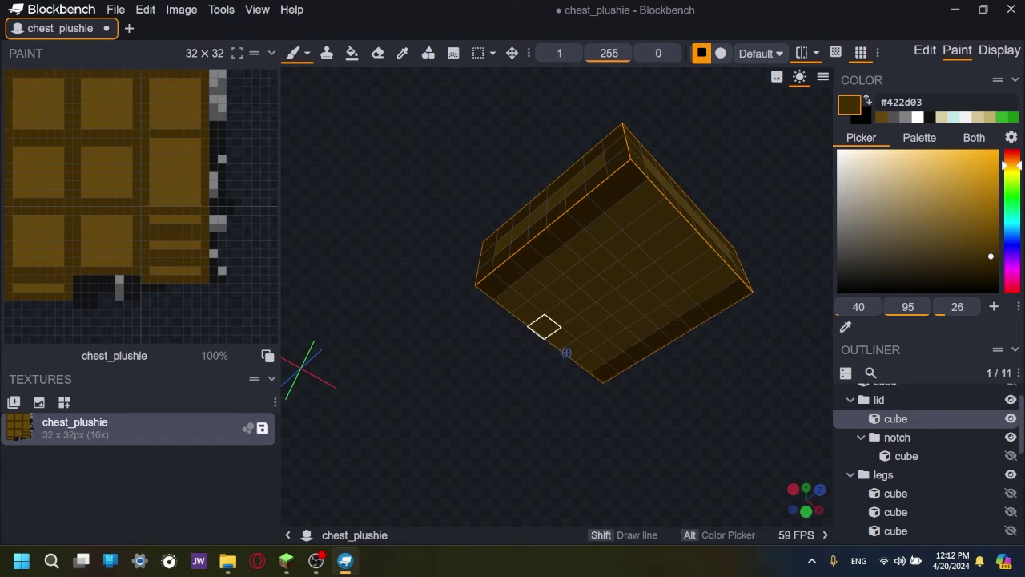
drag(580, 357, 625, 321)
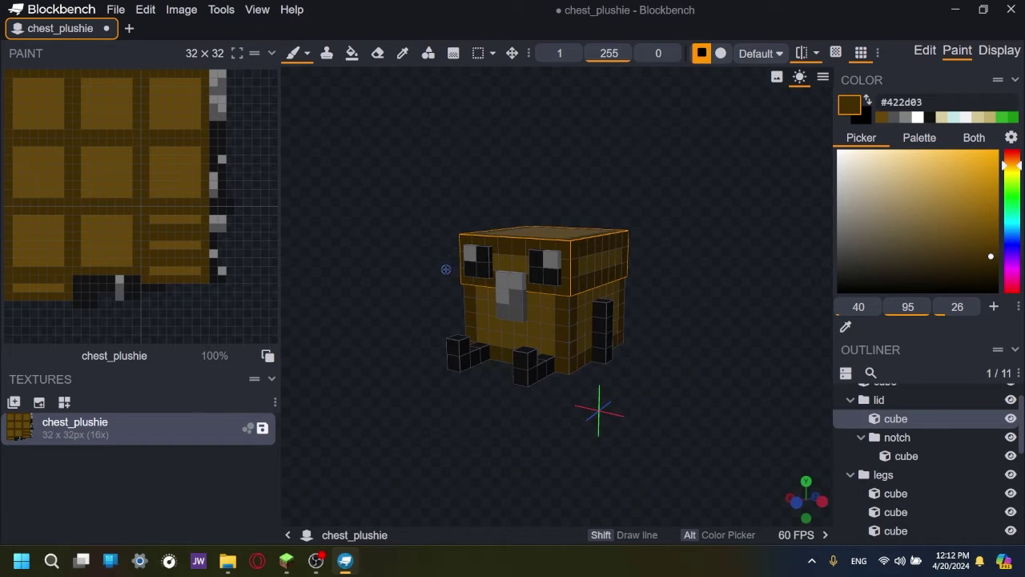
- Switch to the Gradient Tool and adjust brush opacity to shade the lid's top and sides
drag(531, 189, 647, 110)
scroll(703, 171, up, 2)
drag(703, 171, 582, 126)
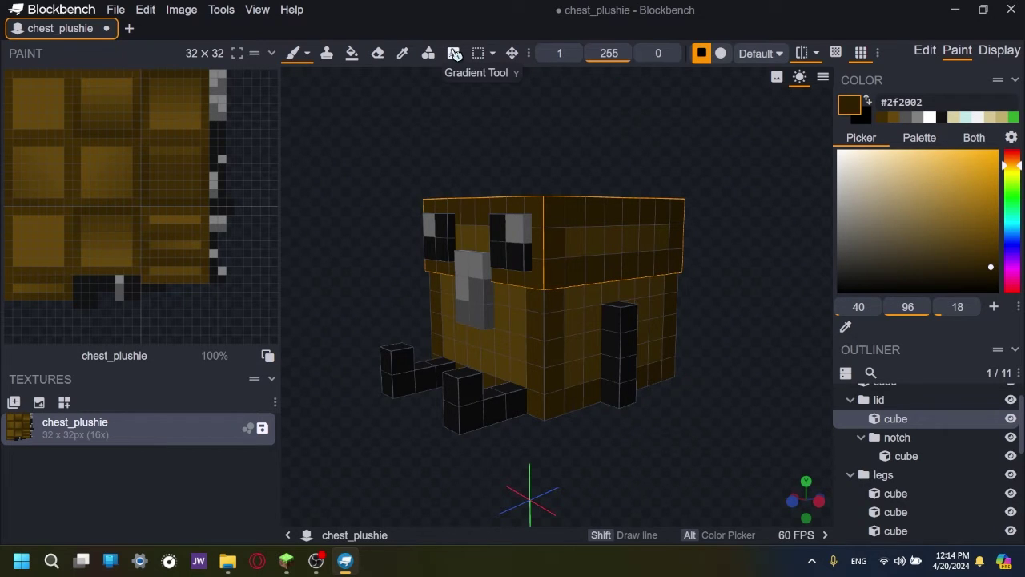
click(453, 52)
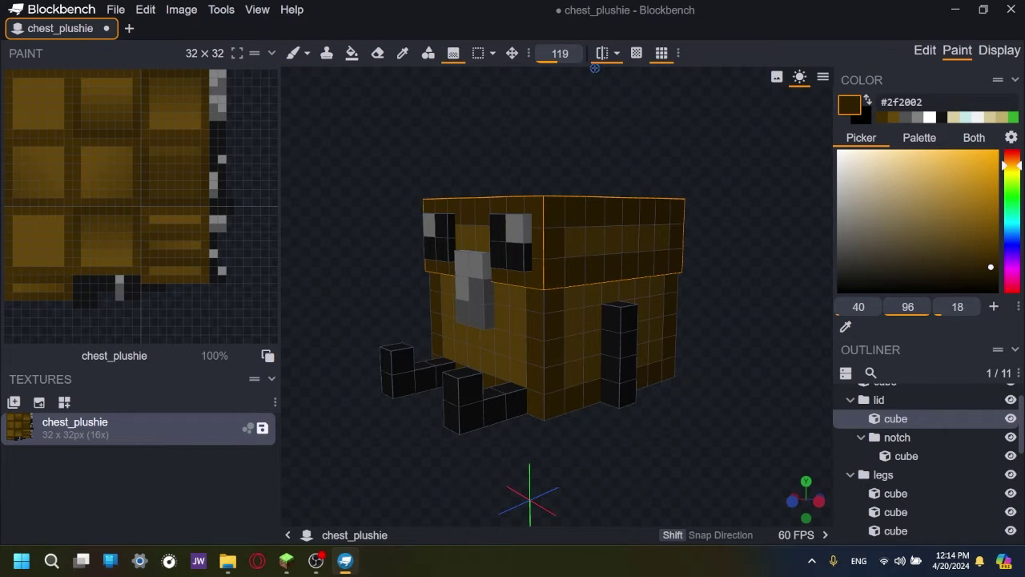
click(554, 54)
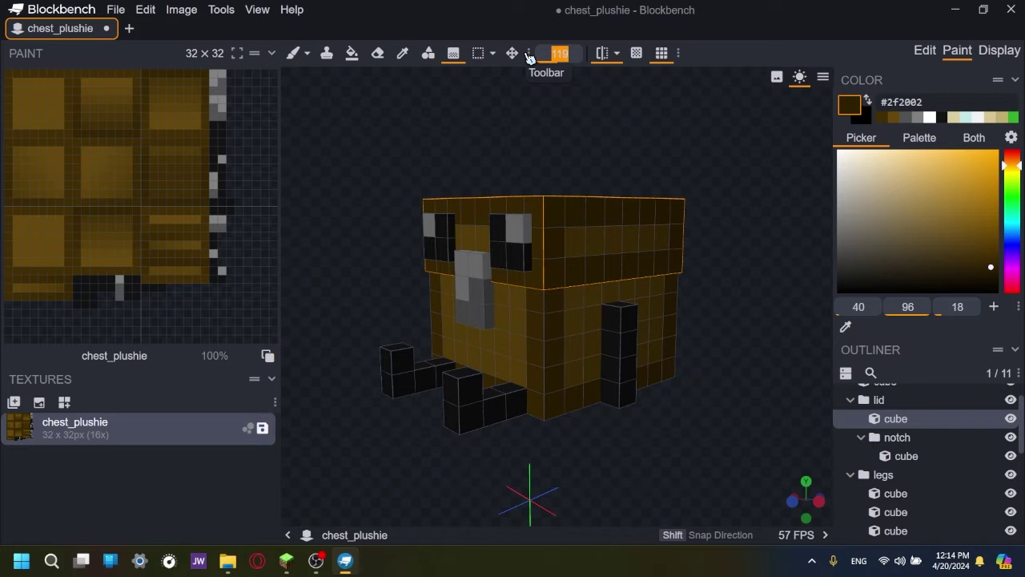
drag(563, 109, 572, 198)
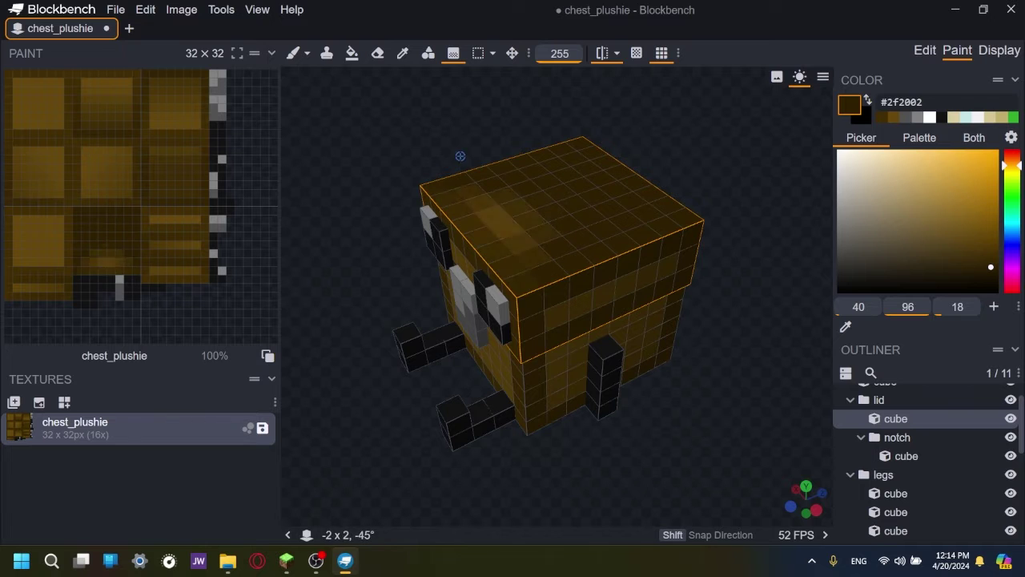
drag(403, 149, 508, 73)
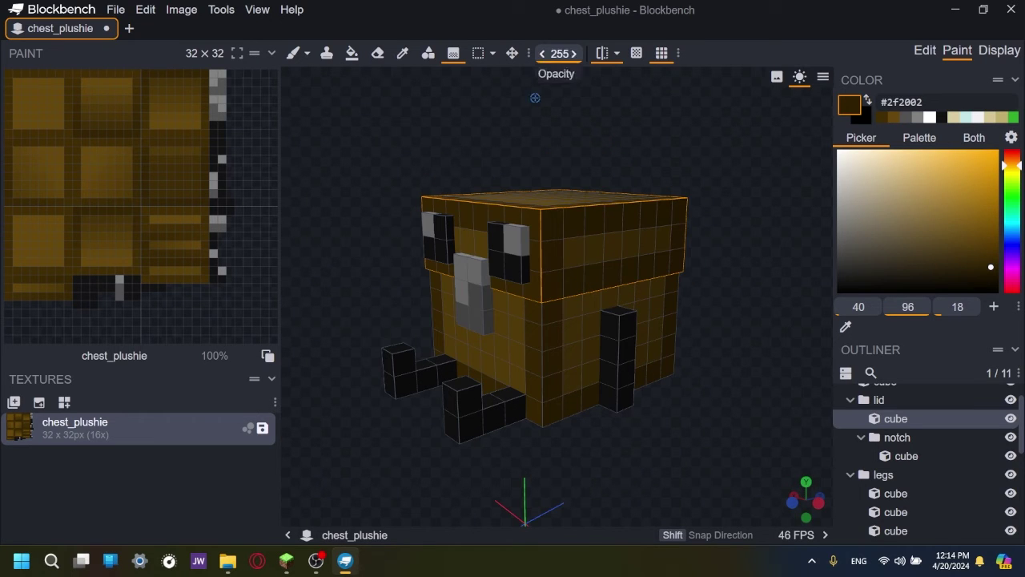
drag(526, 109, 708, 213)
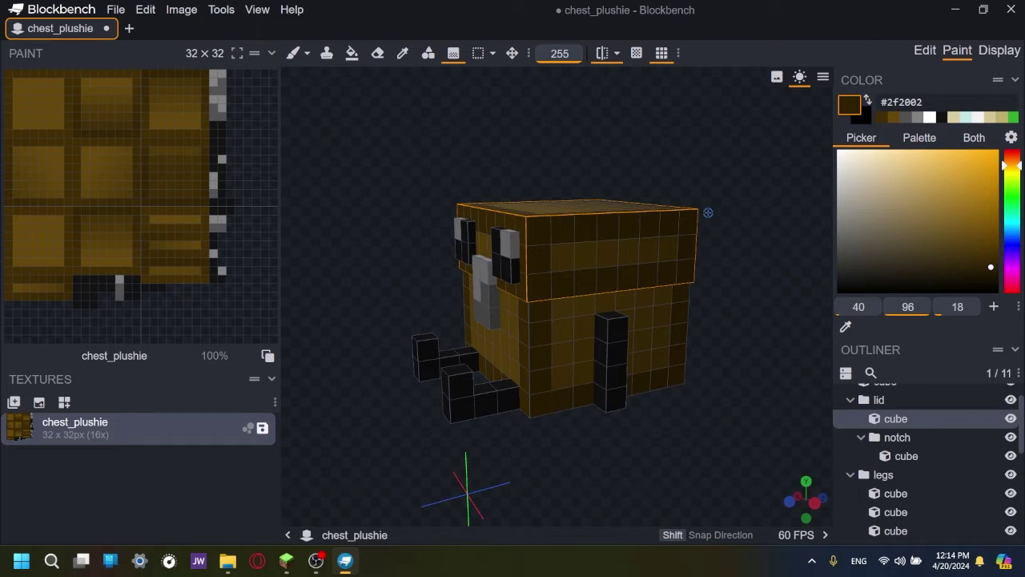
- In Display mode, shrink the third-person held chest to about 0.324
click(997, 51)
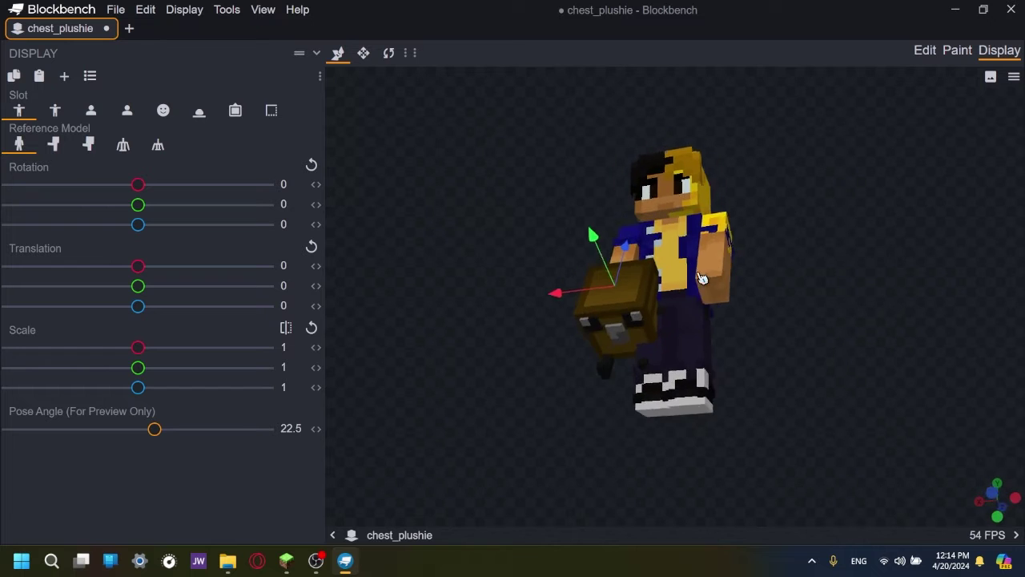
scroll(709, 284, up, 5)
drag(709, 284, 448, 153)
click(367, 52)
drag(614, 288, 596, 333)
click(338, 52)
drag(657, 264, 699, 272)
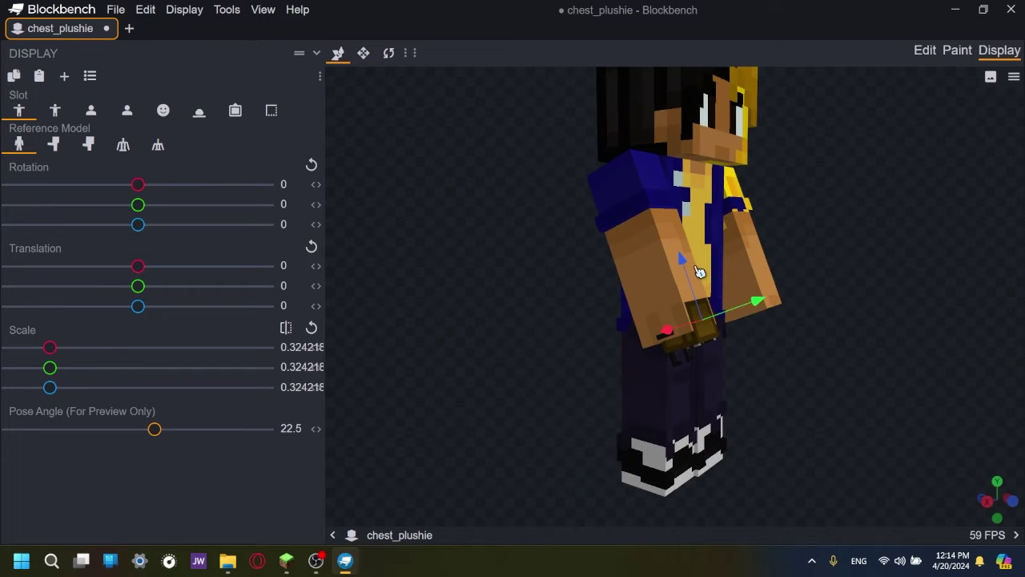
- Apply the Default Block preset to third-person right, paste it to the left hand, and raise first-person Y to 5
click(92, 79)
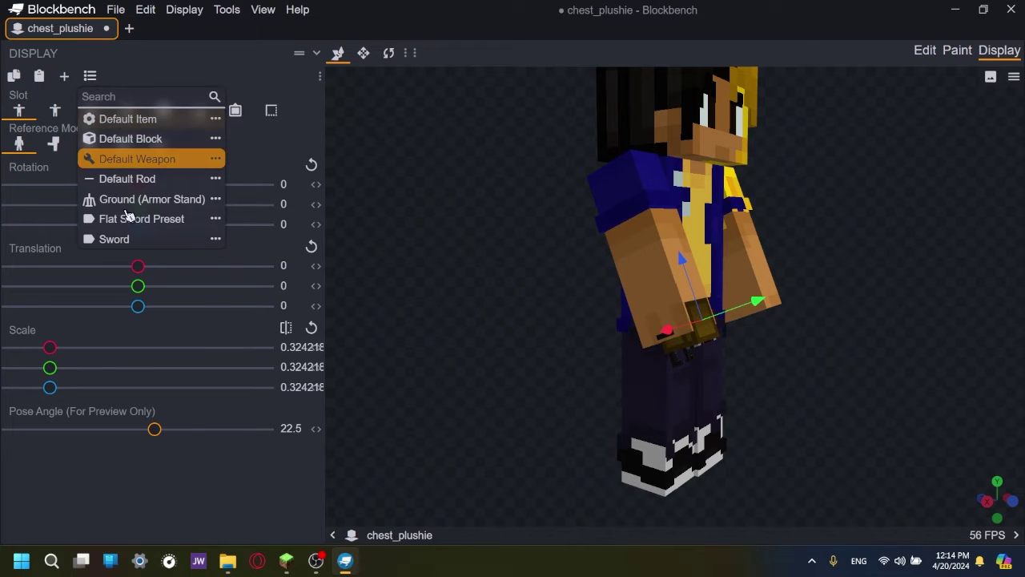
click(141, 141)
drag(549, 297, 132, 98)
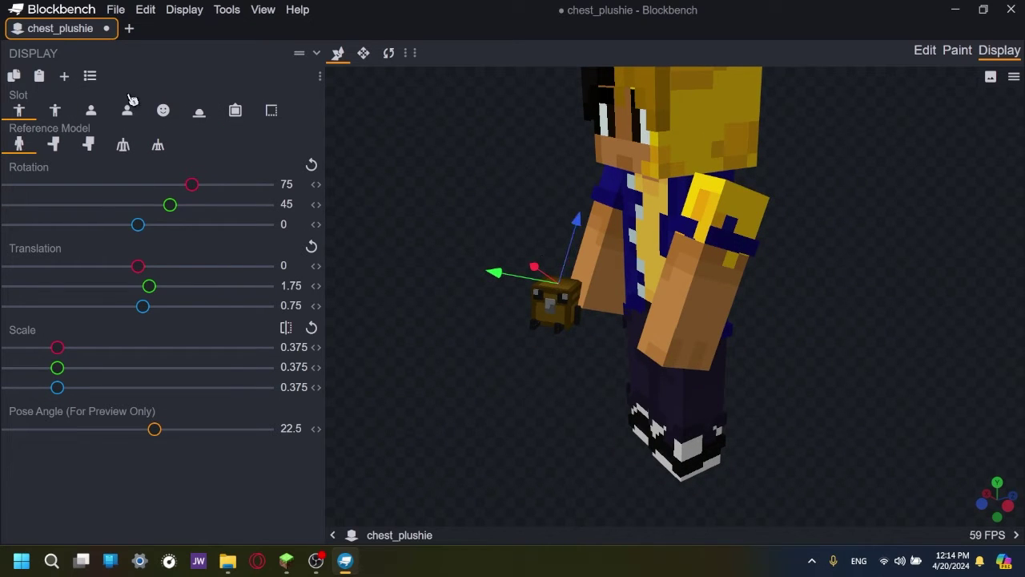
click(15, 77)
click(54, 110)
click(39, 76)
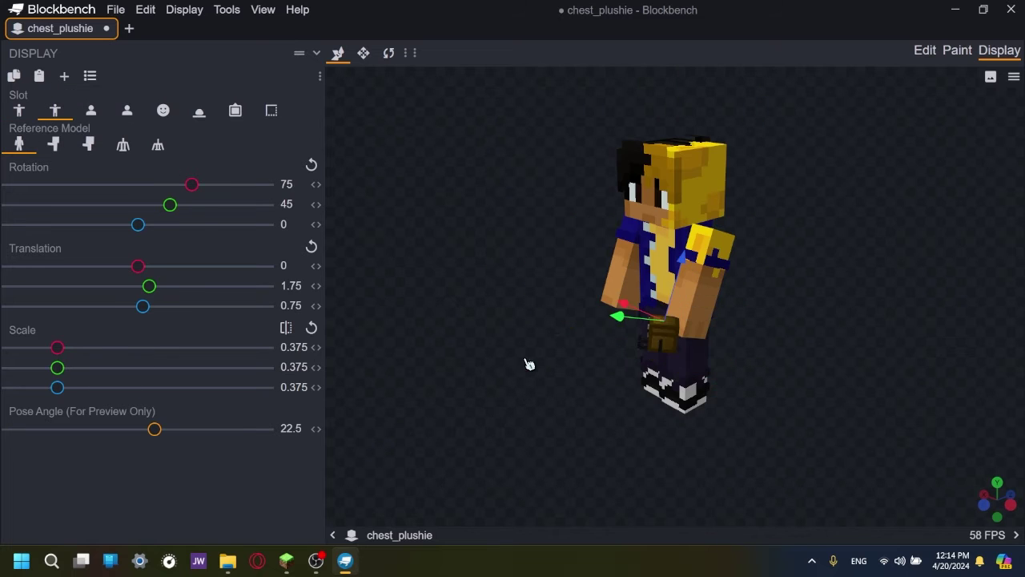
drag(537, 364, 608, 364)
click(90, 111)
drag(848, 375, 831, 297)
- Rotate the first-person chest to -180/60.5/-180, scale it to 0.65, and paste to the left hand
click(364, 53)
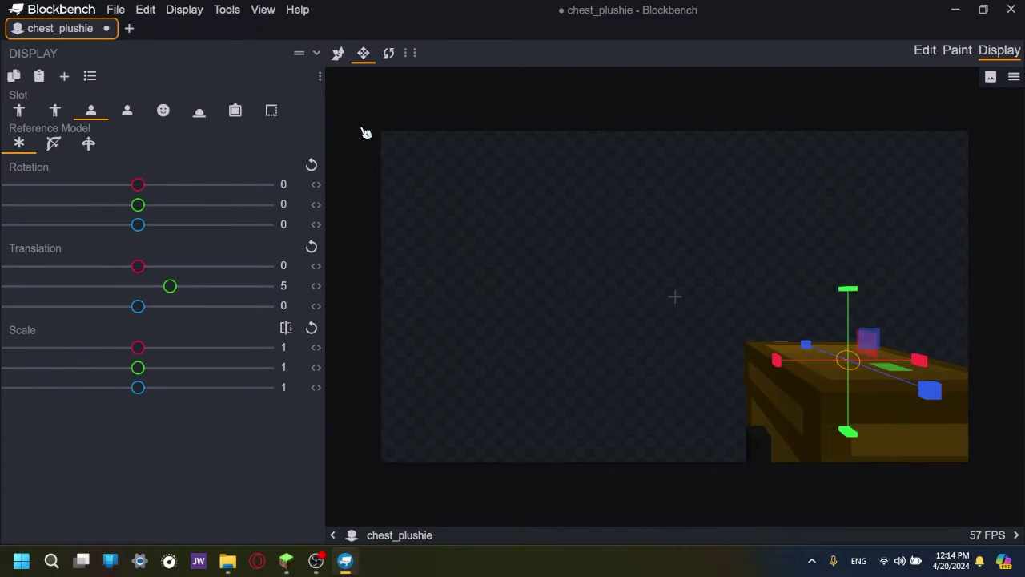
click(389, 54)
drag(921, 380, 889, 341)
key(s)
drag(849, 288, 923, 366)
key(v)
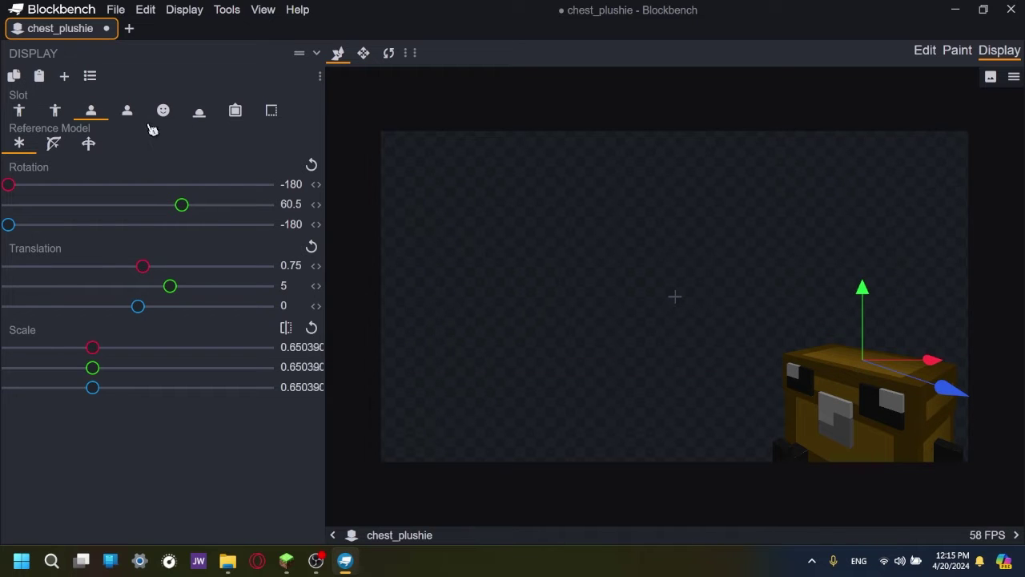
click(127, 110)
click(38, 76)
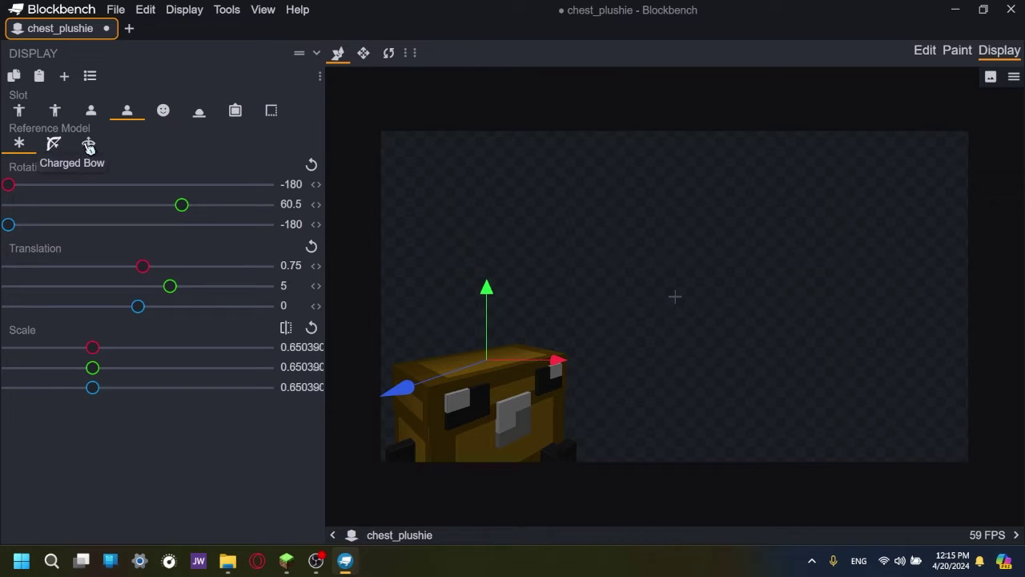
- Compare the chest in the bow and crossbow preview poses
click(54, 144)
click(89, 144)
click(54, 144)
click(88, 144)
- In the Head slot, lift the chest up to Y 14.5 so it sits on the player's head
click(53, 144)
click(163, 110)
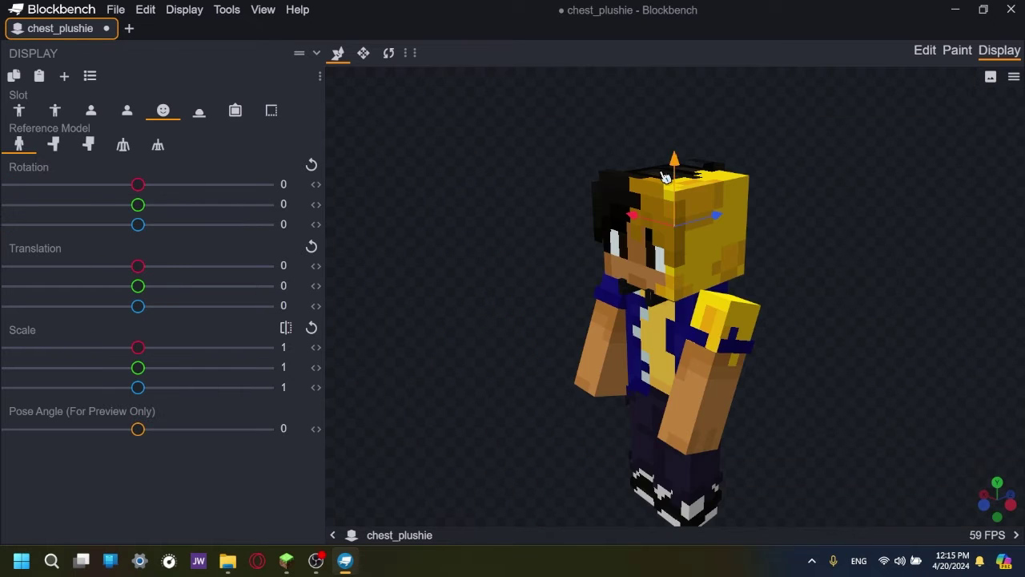
drag(632, 193, 694, 345)
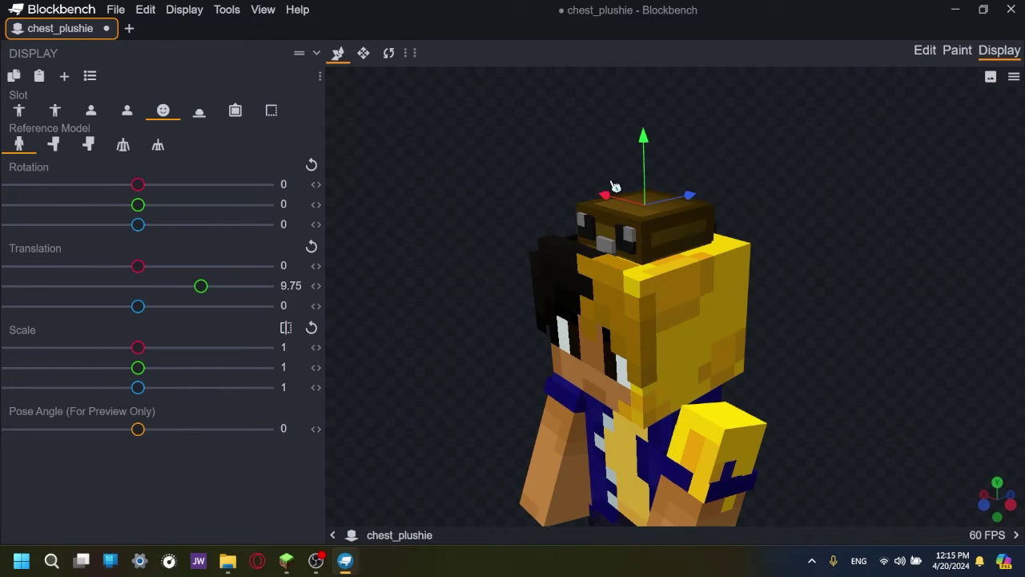
drag(651, 156, 655, 233)
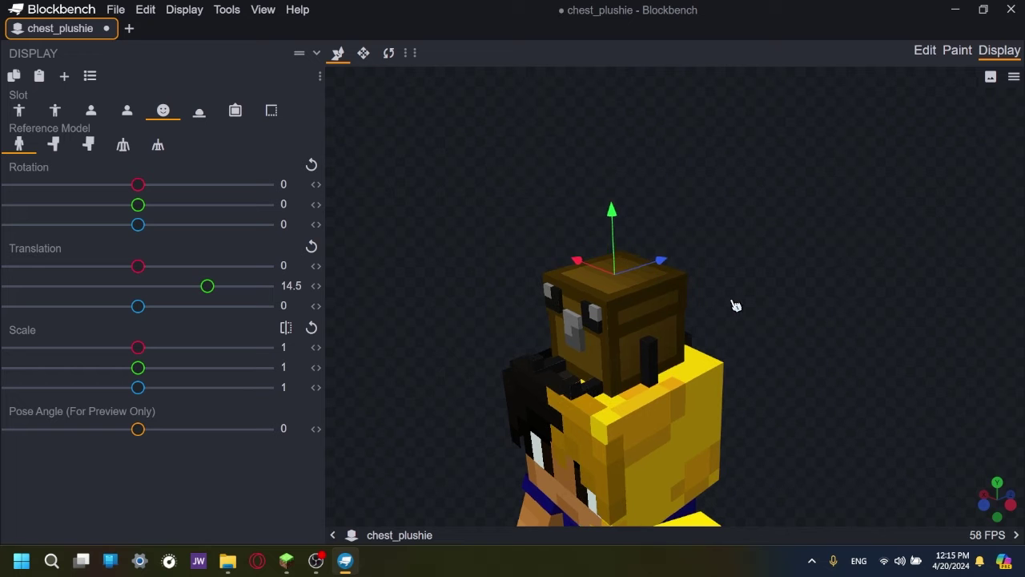
drag(736, 303, 394, 58)
- Turn the head-display chest 15° on Y and offset it to X -2.5, Z -0.25
click(389, 53)
drag(645, 247, 705, 251)
key(v)
drag(410, 90, 614, 263)
key(v)
drag(594, 220, 578, 234)
drag(673, 201, 756, 212)
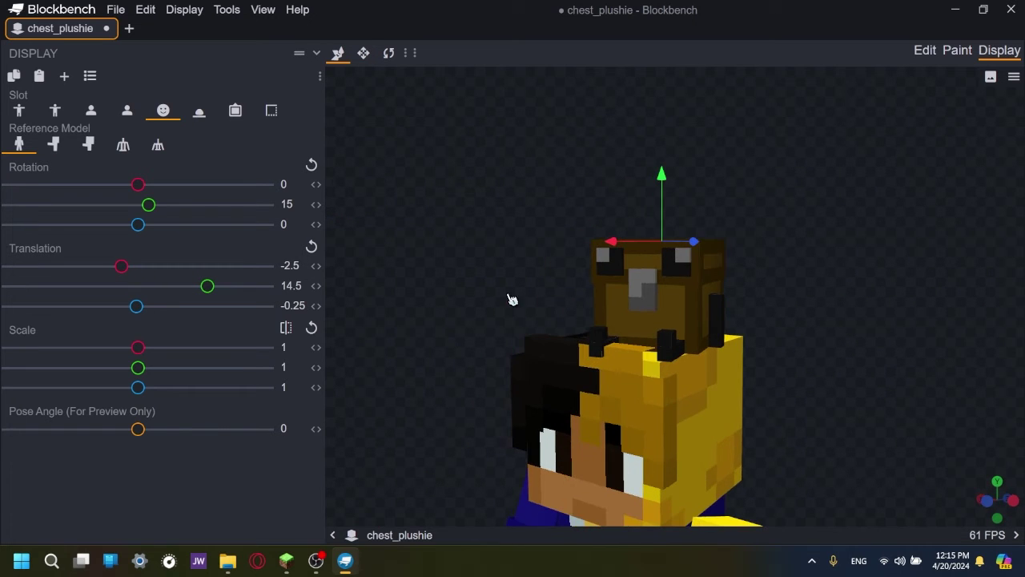
drag(511, 299, 730, 141)
drag(600, 308, 427, 200)
click(199, 115)
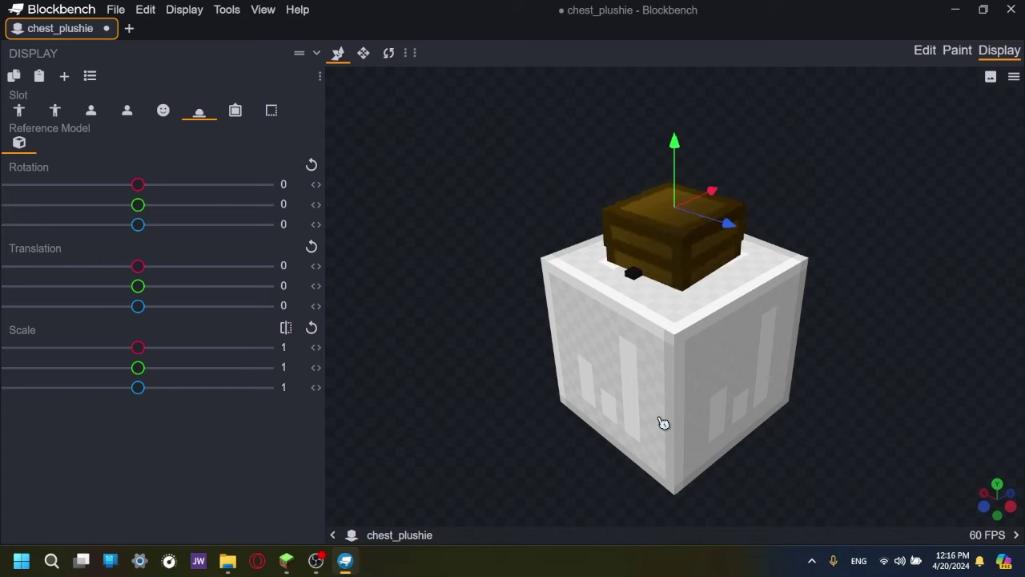
- Apply the Default Tool preset to the ground display and enlarge the plushie to 0.66
drag(664, 422, 517, 434)
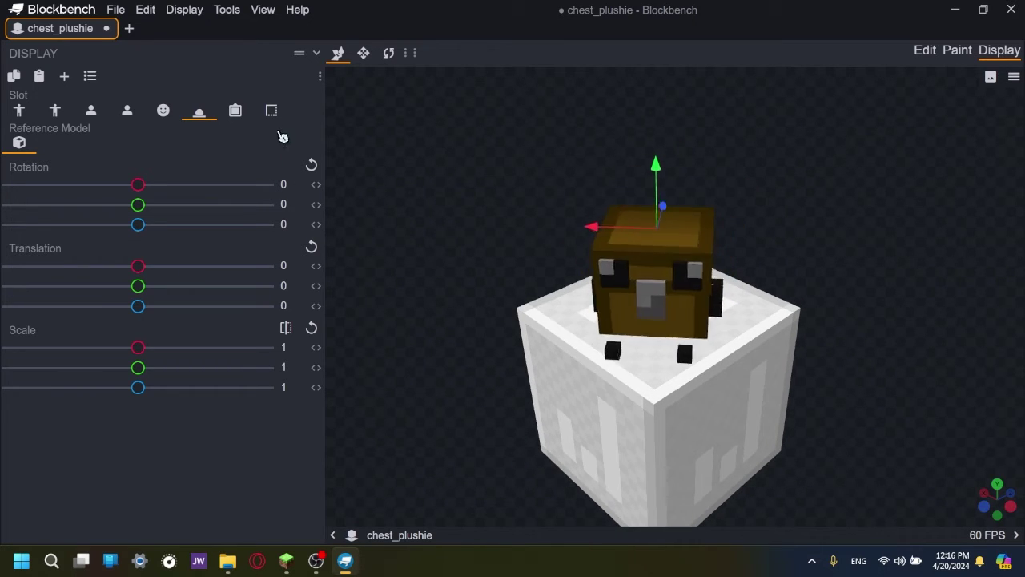
click(90, 75)
click(148, 158)
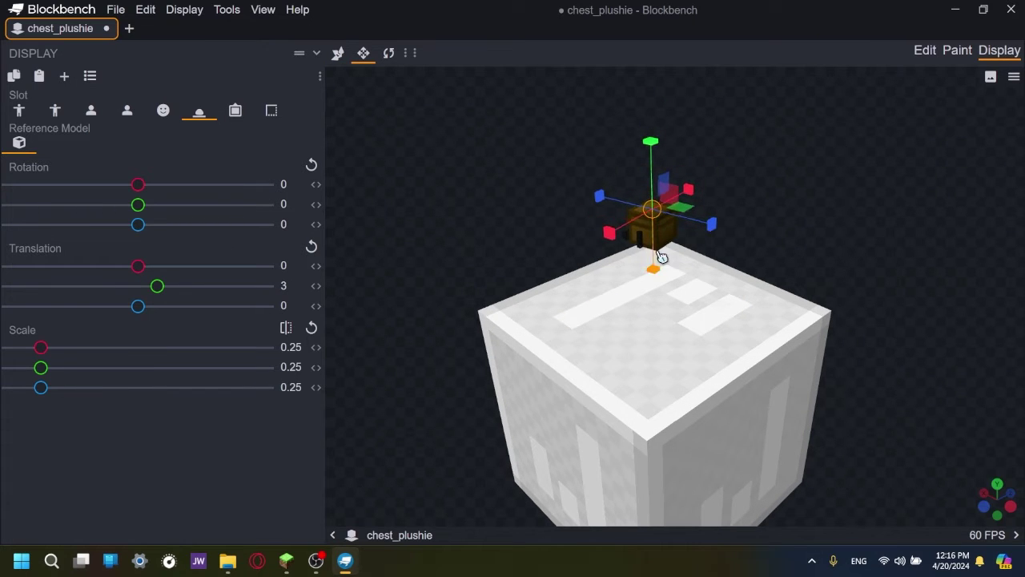
drag(661, 261, 729, 344)
- In the item-frame display, rotate the plushie to X -90
click(236, 120)
drag(664, 366, 643, 252)
scroll(678, 267, up, 4)
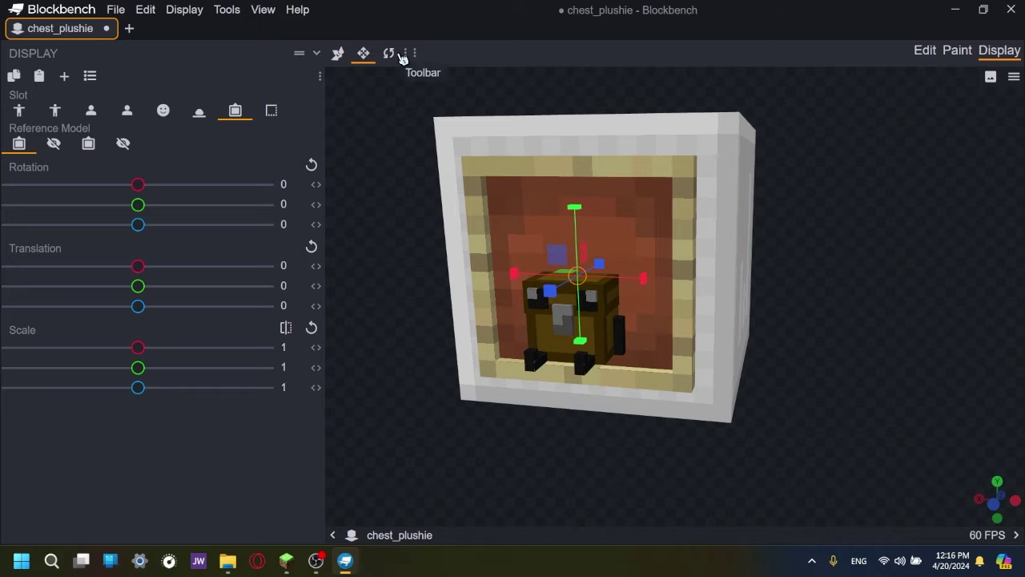
click(389, 53)
drag(643, 165, 566, 182)
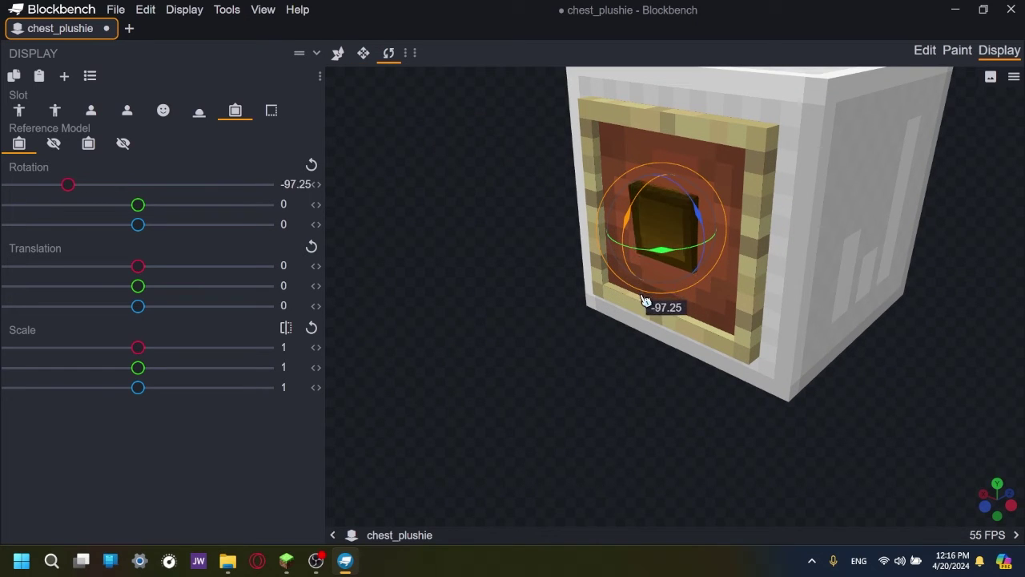
drag(639, 298, 634, 295)
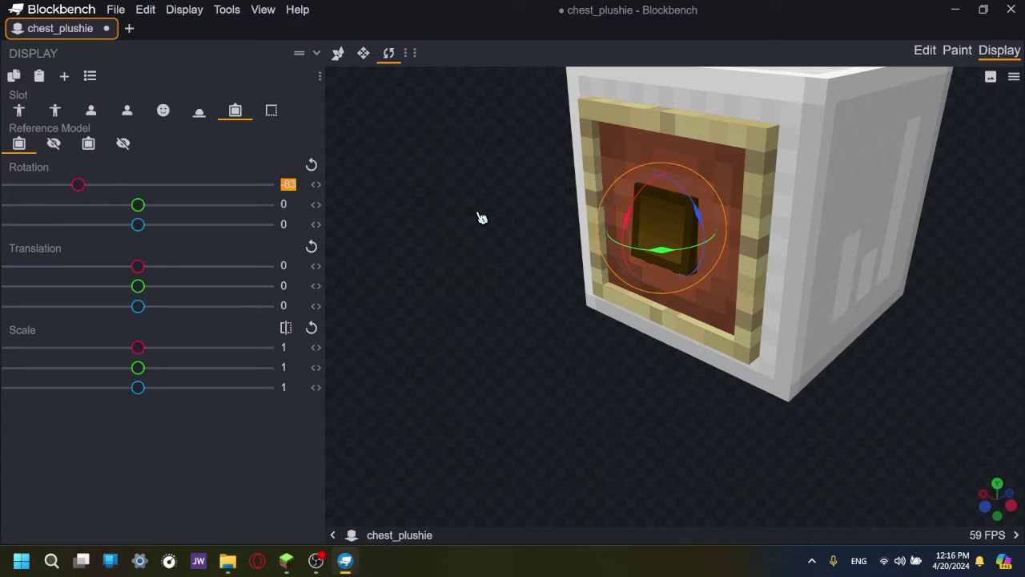
text(-90)
key(Return)
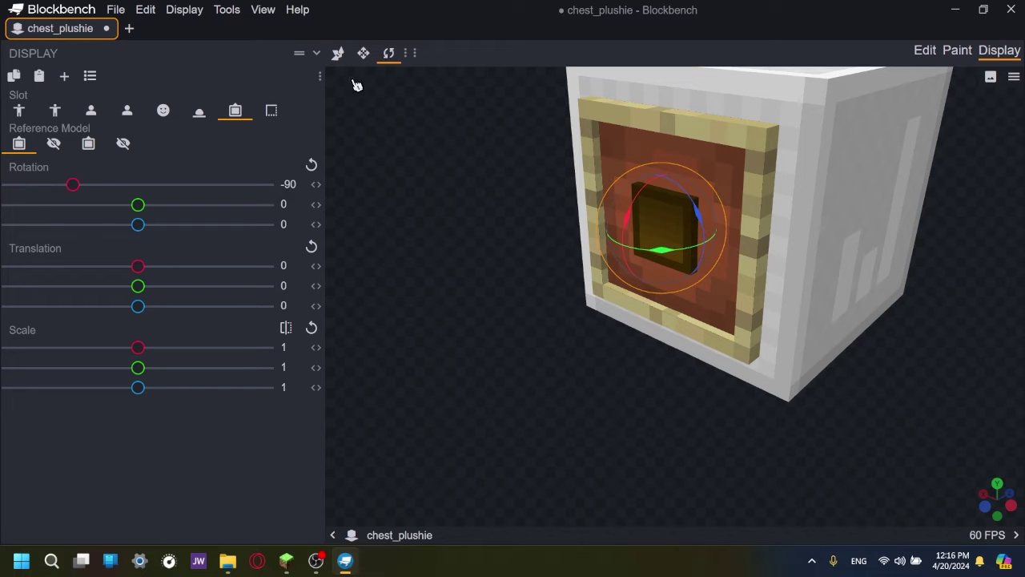
- Push the framed plushie back to Z -11.25 and scale it to 1.521484
click(338, 53)
scroll(708, 199, up, 3)
drag(707, 199, 671, 213)
drag(734, 224, 705, 293)
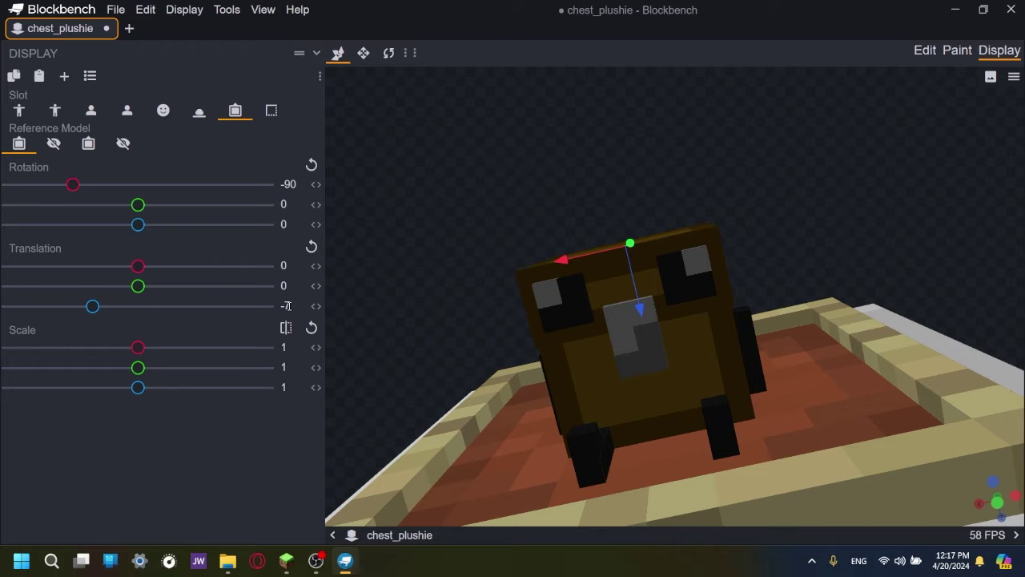
drag(431, 345, 443, 150)
click(363, 52)
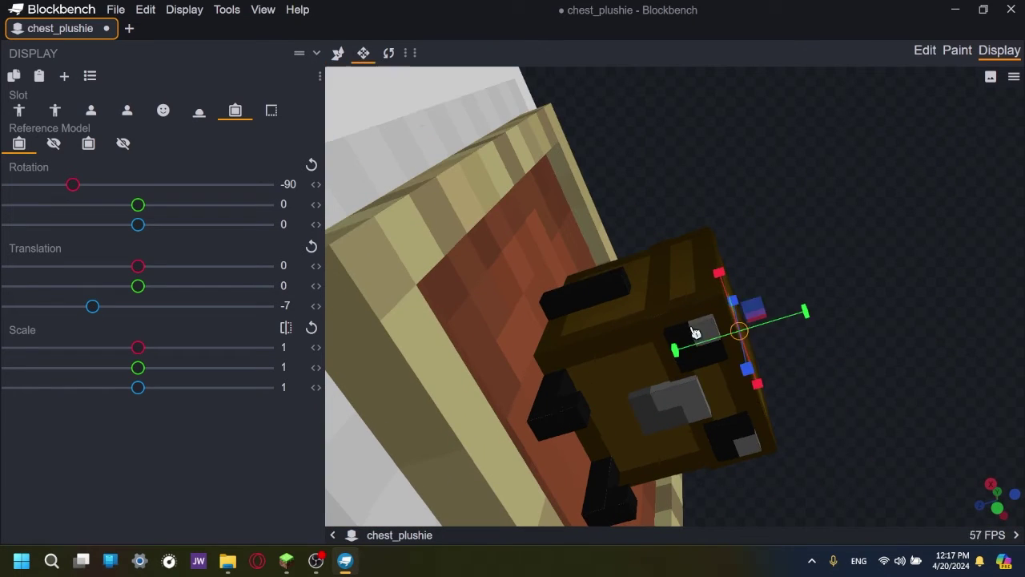
drag(792, 321, 809, 213)
right_click(806, 212)
click(337, 56)
click(338, 54)
drag(696, 348, 479, 347)
- Apply the Default Block preset to the GUI display and rotate the plushie
click(274, 116)
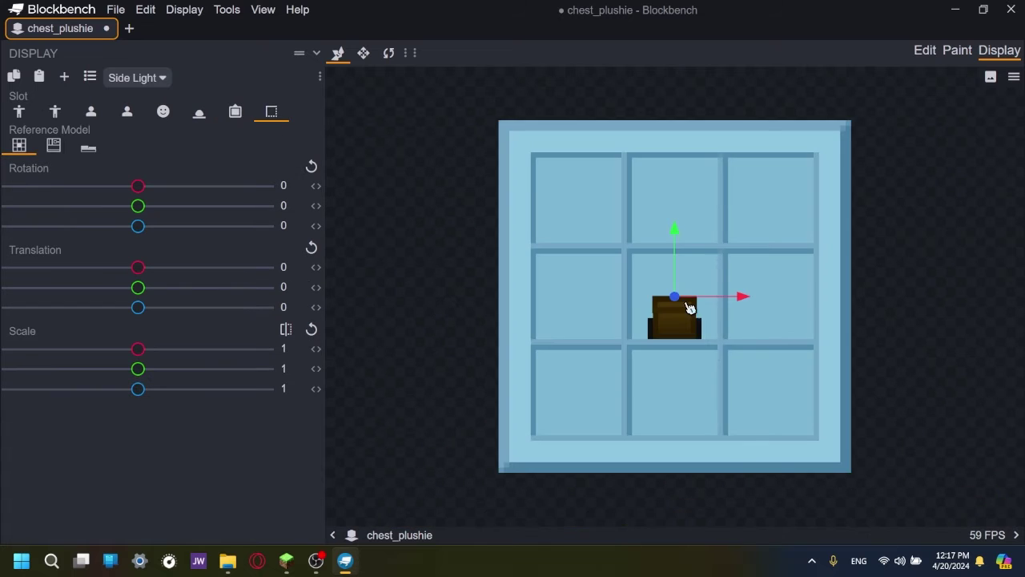
scroll(687, 313, up, 4)
click(95, 79)
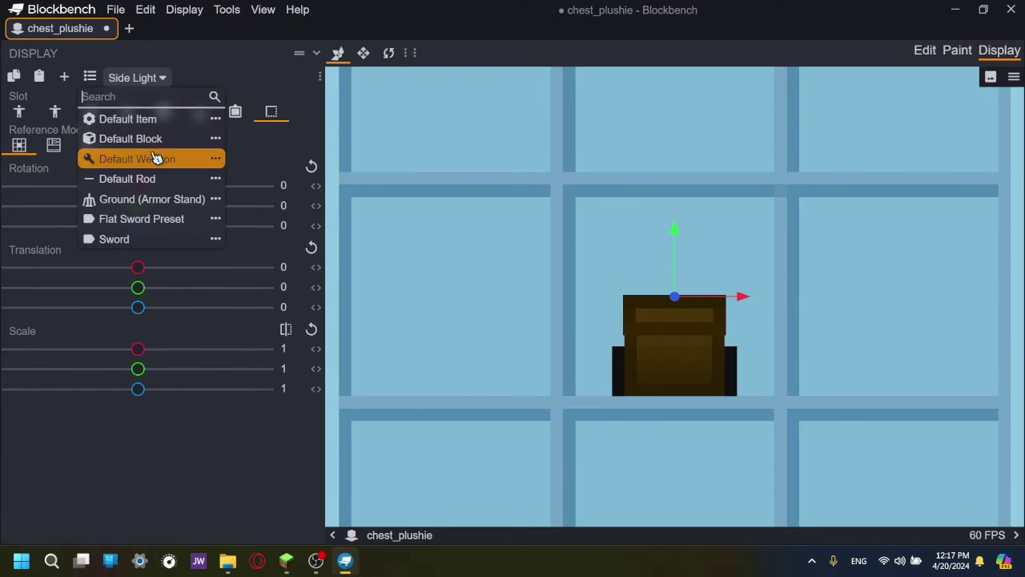
click(128, 137)
click(388, 53)
drag(668, 241, 668, 300)
- Raise the GUI plushie and enlarge it to about 1.19
key(s)
drag(669, 298, 537, 94)
click(338, 53)
scroll(666, 286, down, 5)
drag(675, 235, 675, 181)
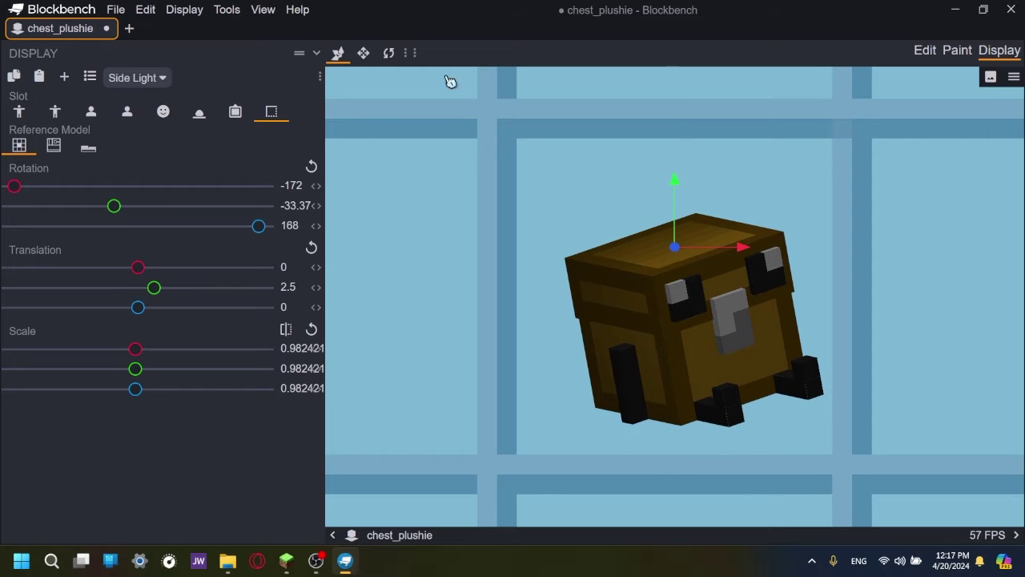
click(363, 53)
key(v)
drag(732, 227, 710, 229)
scroll(517, 266, down, 5)
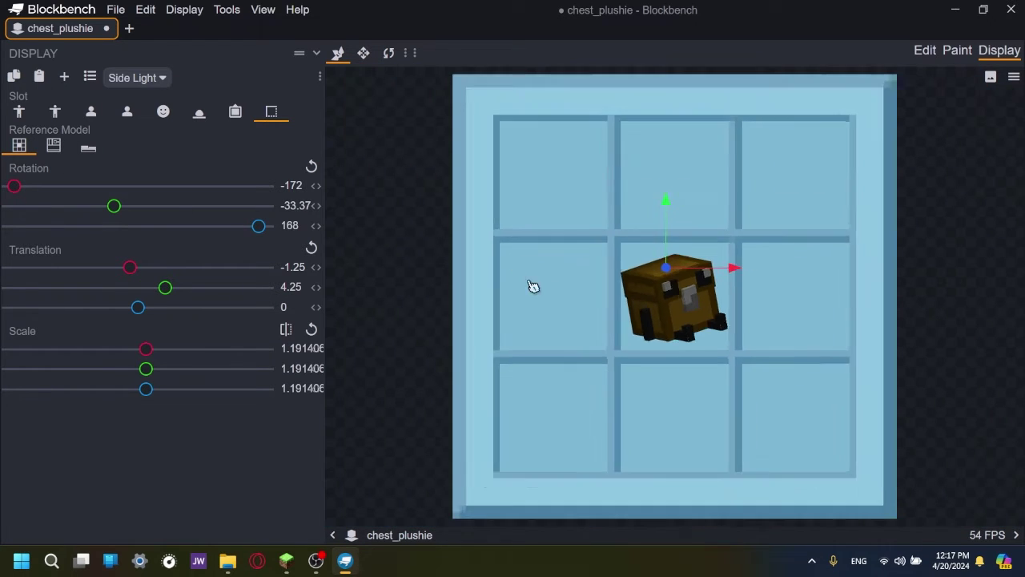
- Preview the GUI pose in the inventory and hotbar reference models
click(53, 145)
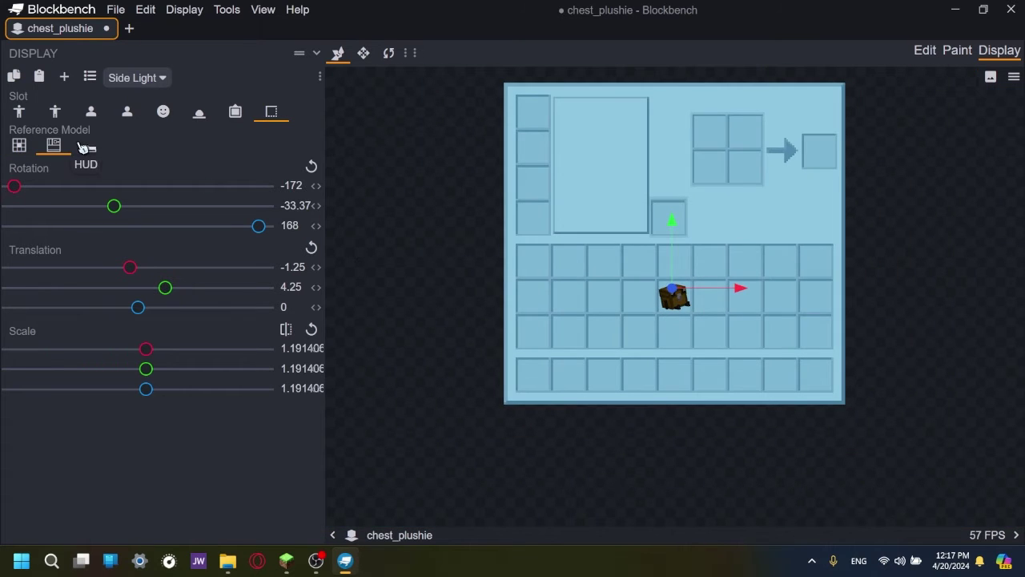
click(87, 148)
scroll(643, 248, up, 8)
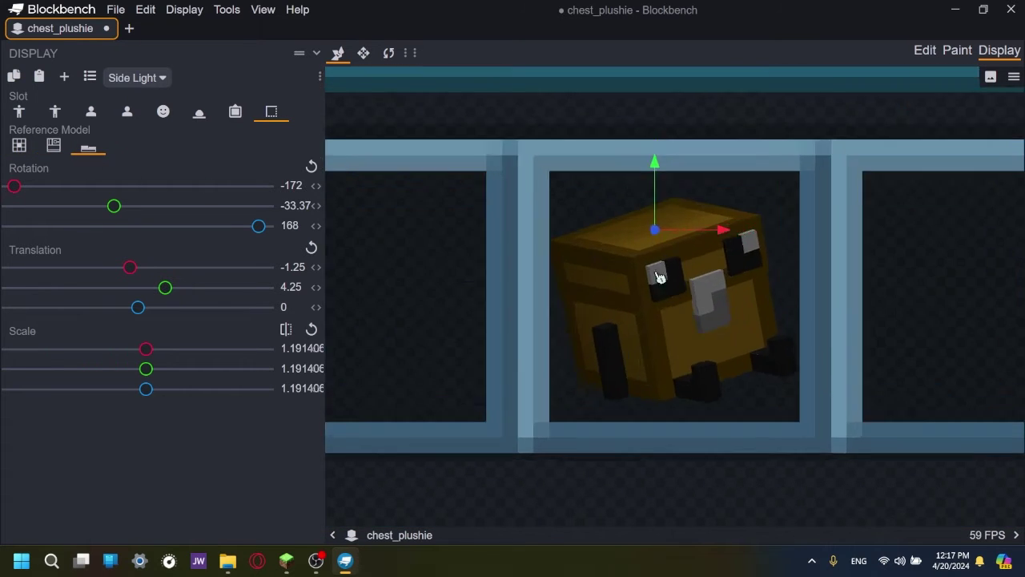
scroll(679, 393, down, 10)
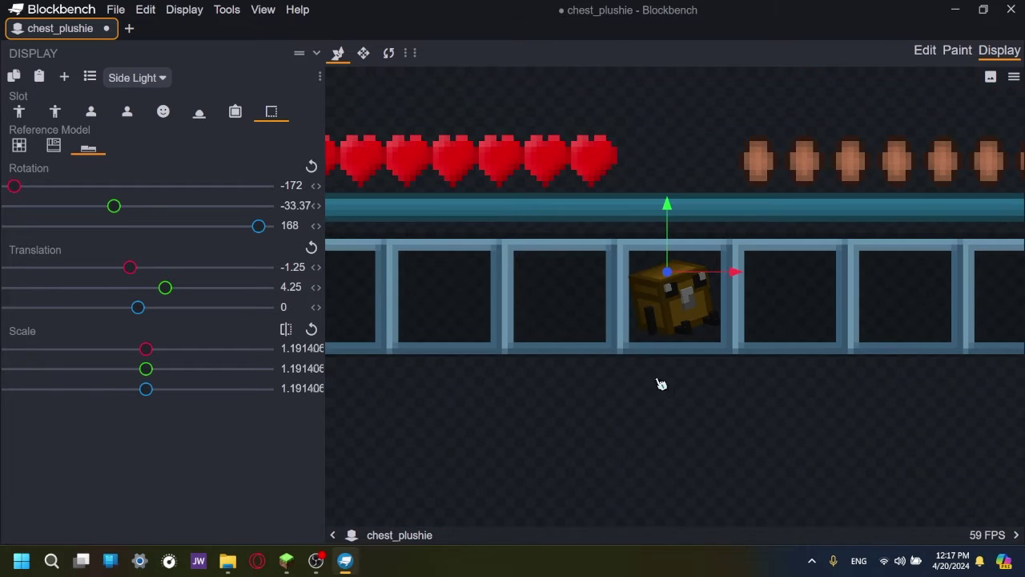
- Cycle through regular, invisible and top-mounted item-frame previews, nudging the plushie to Z -12
click(247, 113)
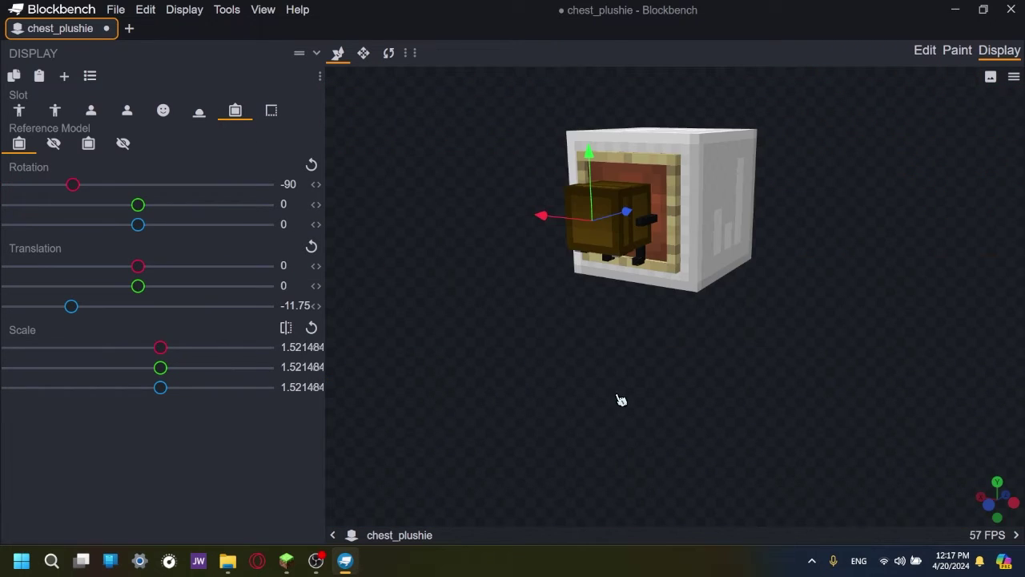
drag(622, 399, 634, 318)
click(199, 112)
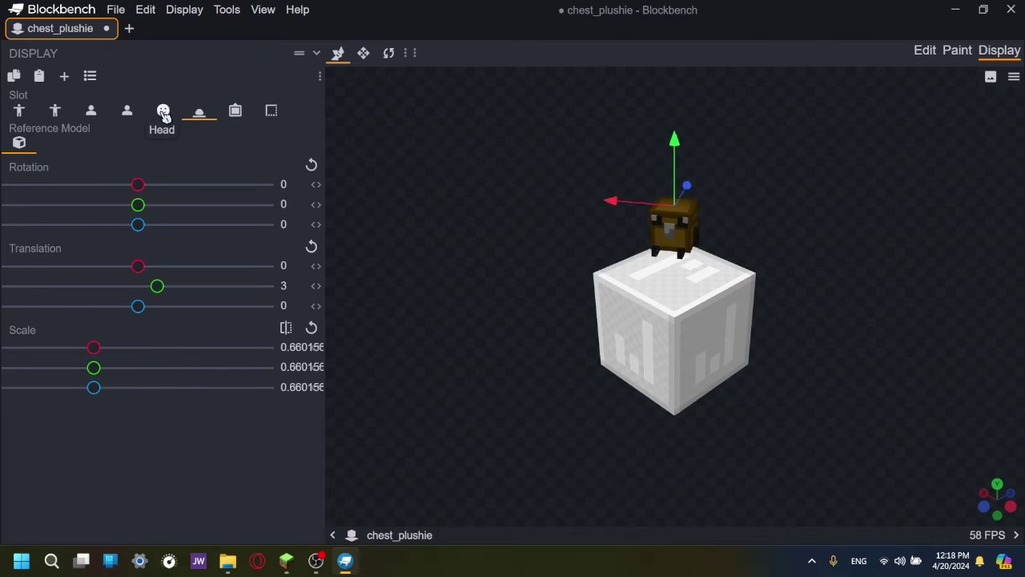
click(235, 110)
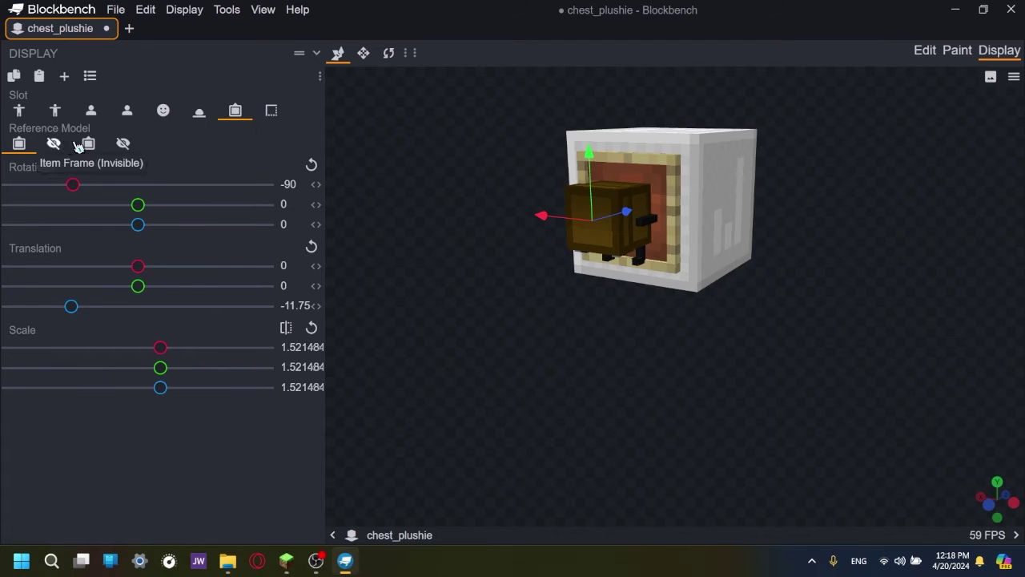
click(87, 144)
click(121, 143)
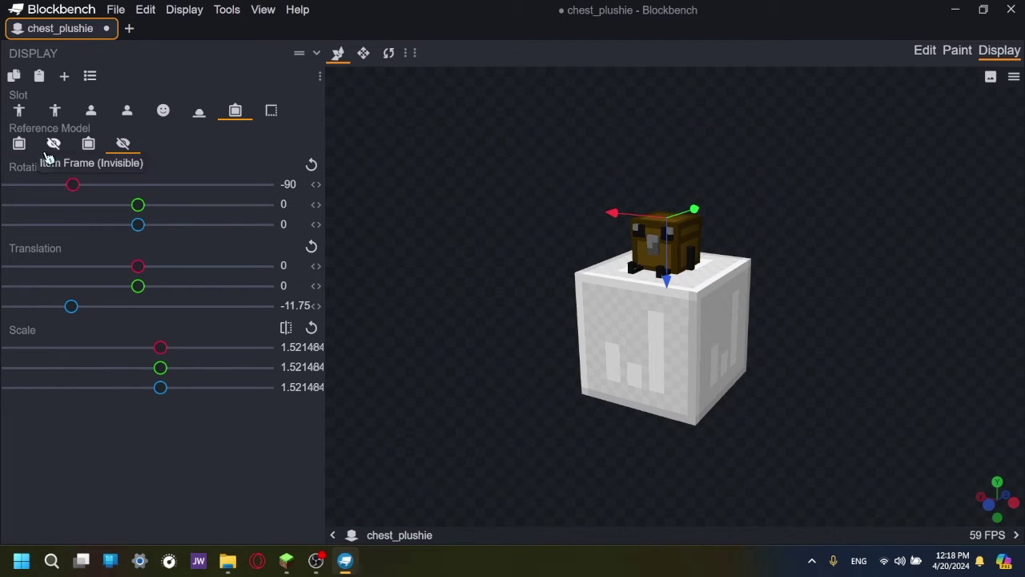
click(19, 144)
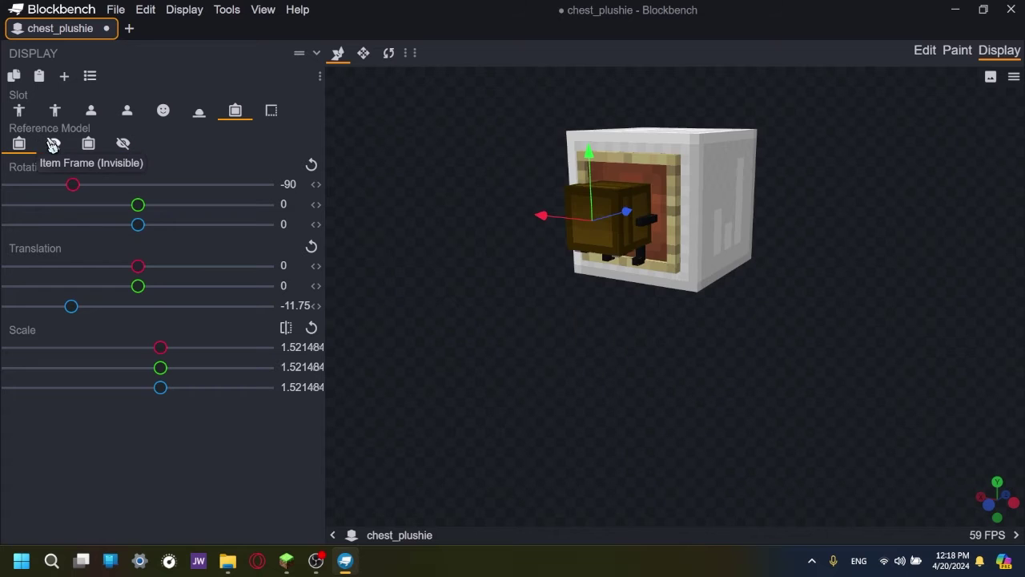
drag(497, 296, 648, 290)
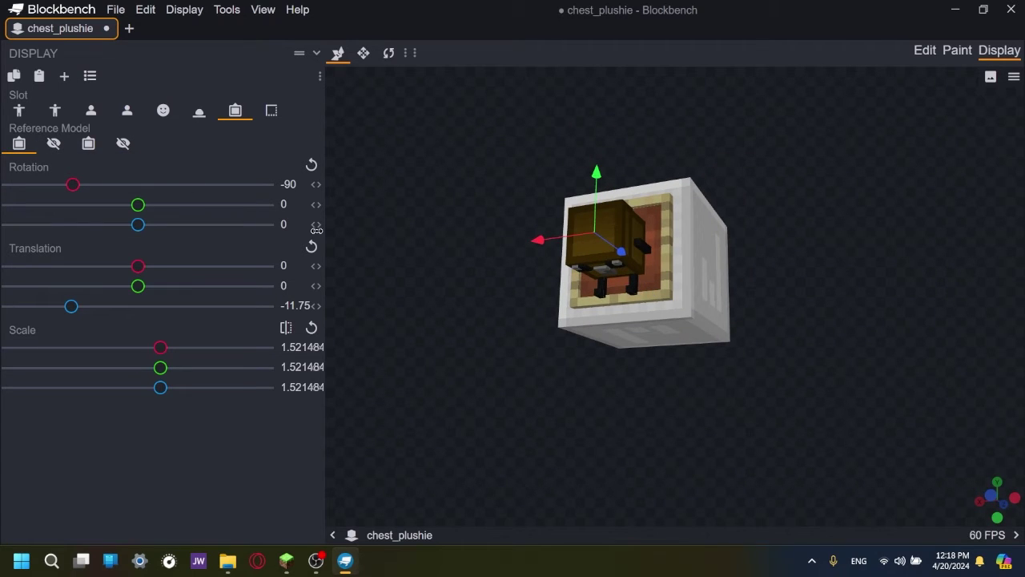
click(56, 147)
drag(645, 365, 668, 345)
click(88, 144)
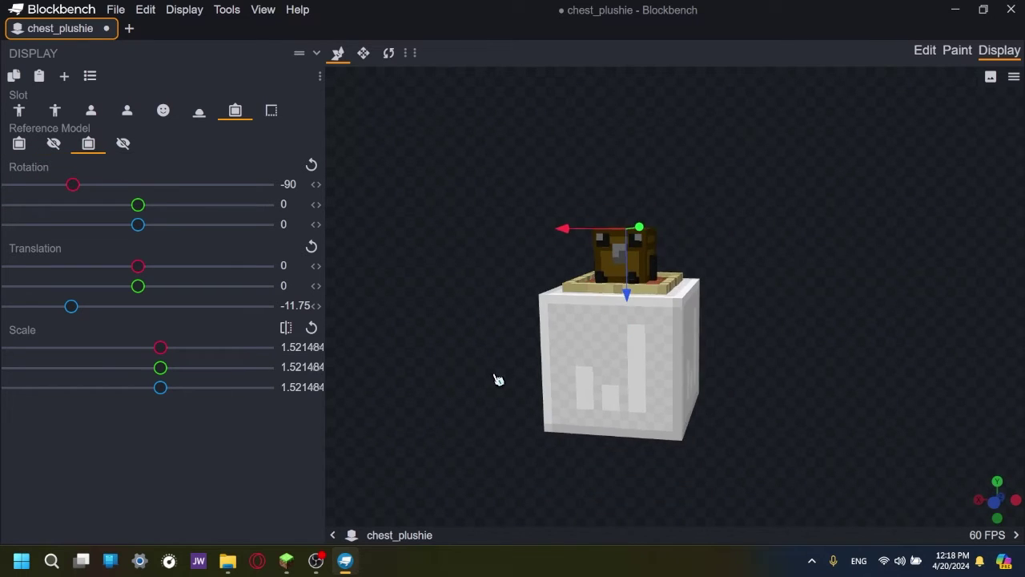
drag(573, 404, 704, 408)
click(123, 143)
drag(460, 428, 665, 368)
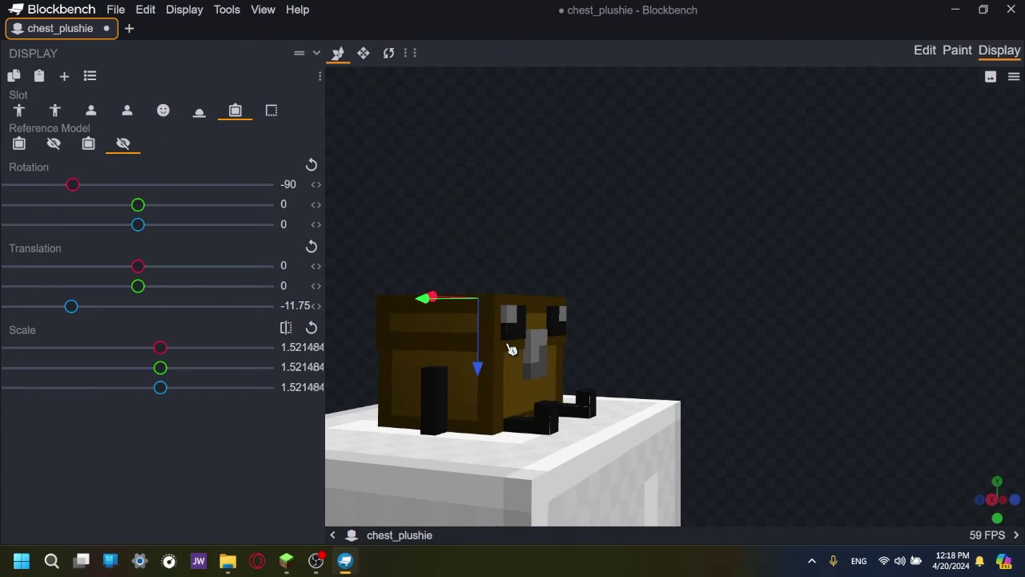
drag(478, 360, 487, 355)
- Review the third-person, first-person and head displays on the player
click(19, 109)
click(56, 111)
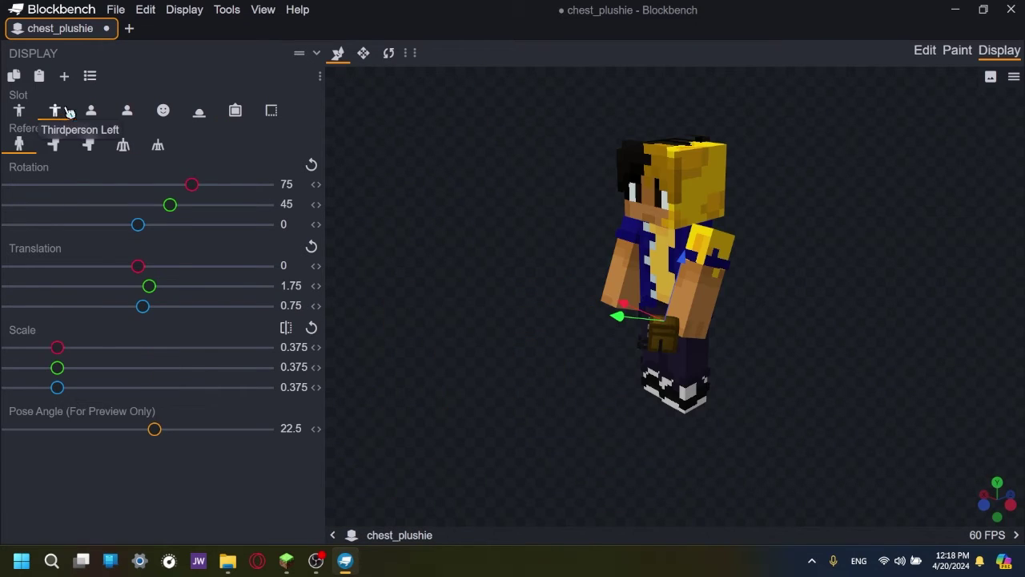
click(91, 110)
click(163, 111)
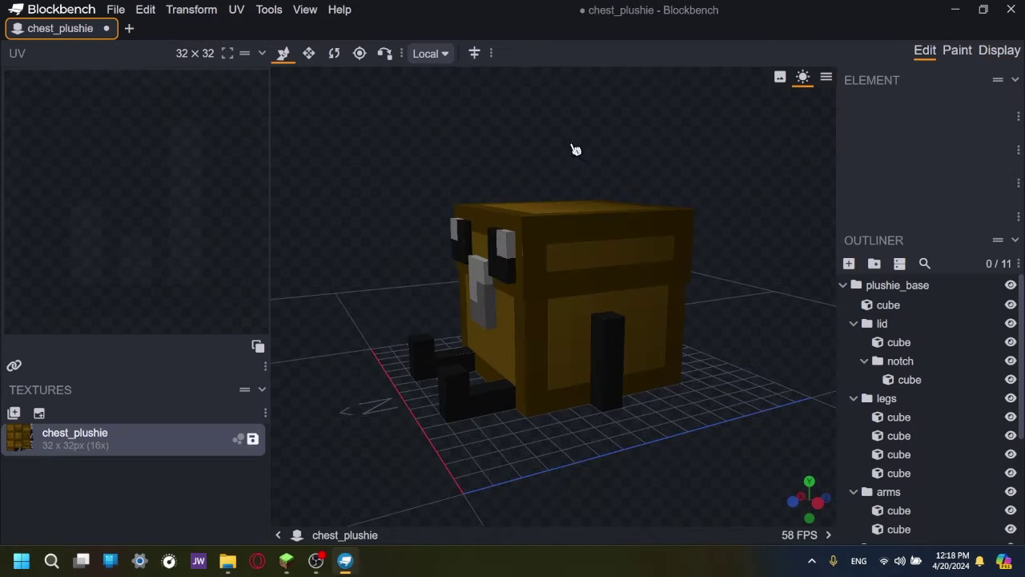
- Return to the Edit tab to work on the model
click(924, 50)
drag(389, 202, 517, 203)
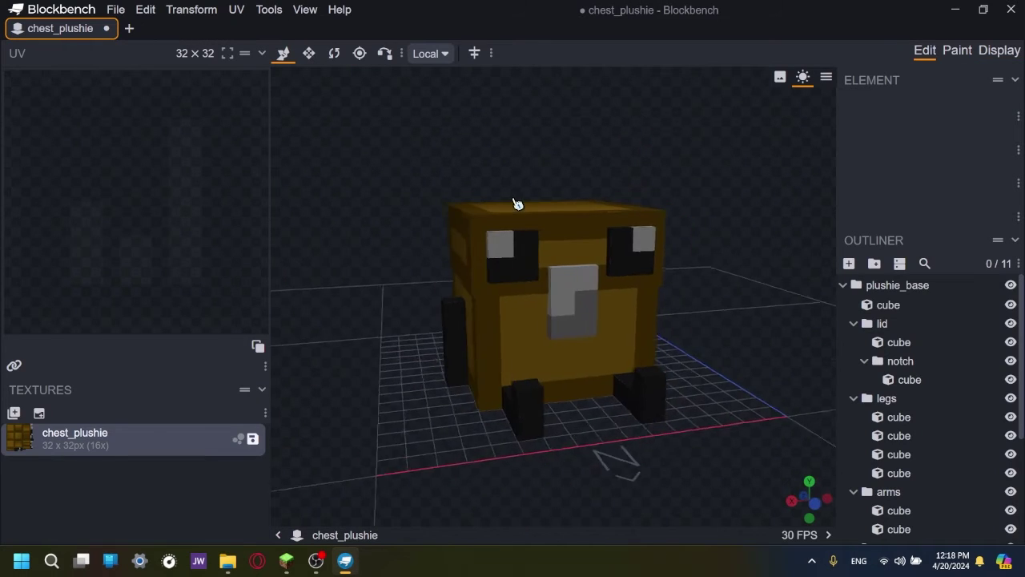
scroll(528, 200, down, 4)
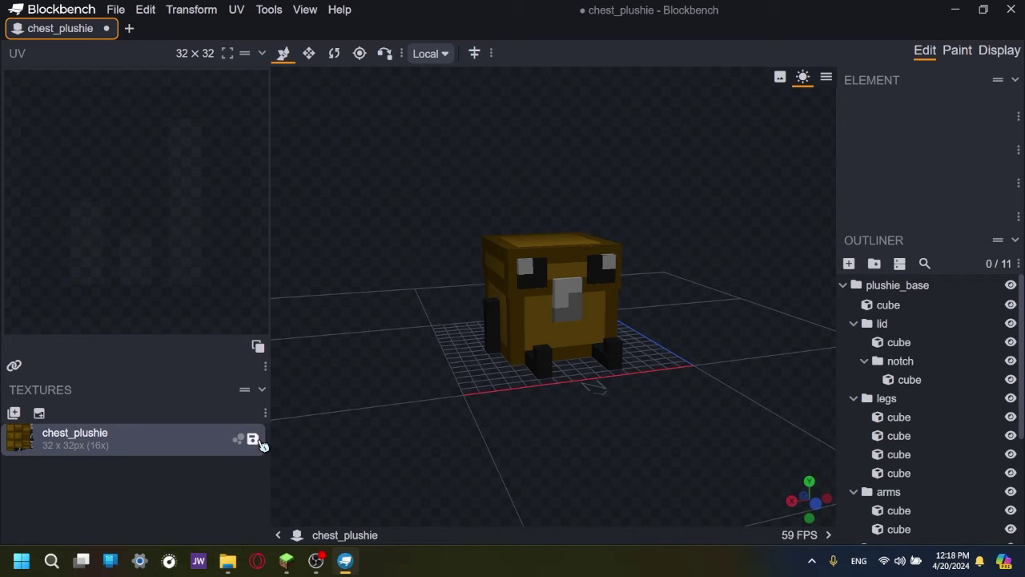
- Save the chest_plushie texture as PNG, browsing to Desktop > CIT Pack 1.20.4 > assets
click(253, 440)
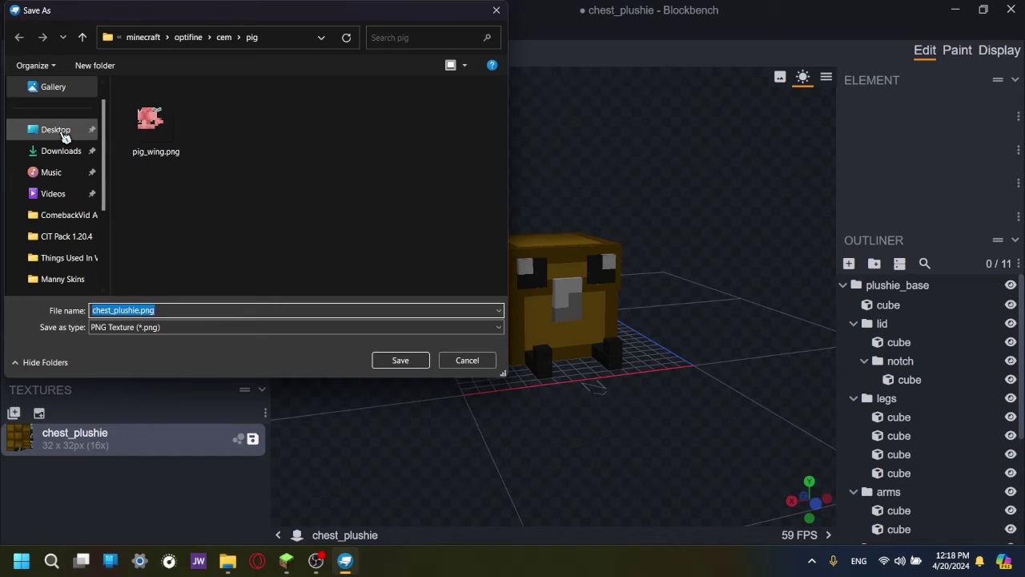
click(63, 134)
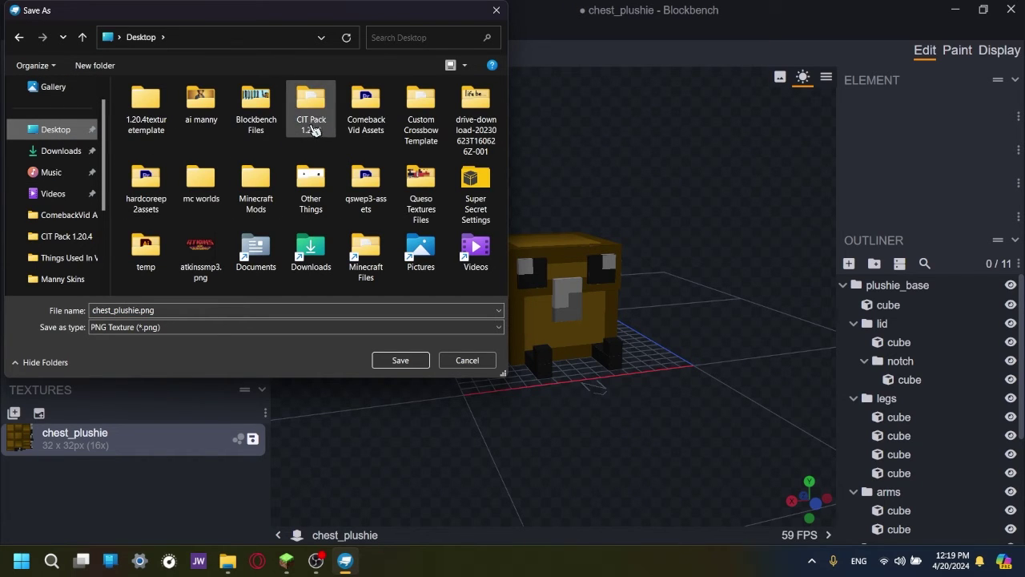
double_click(317, 138)
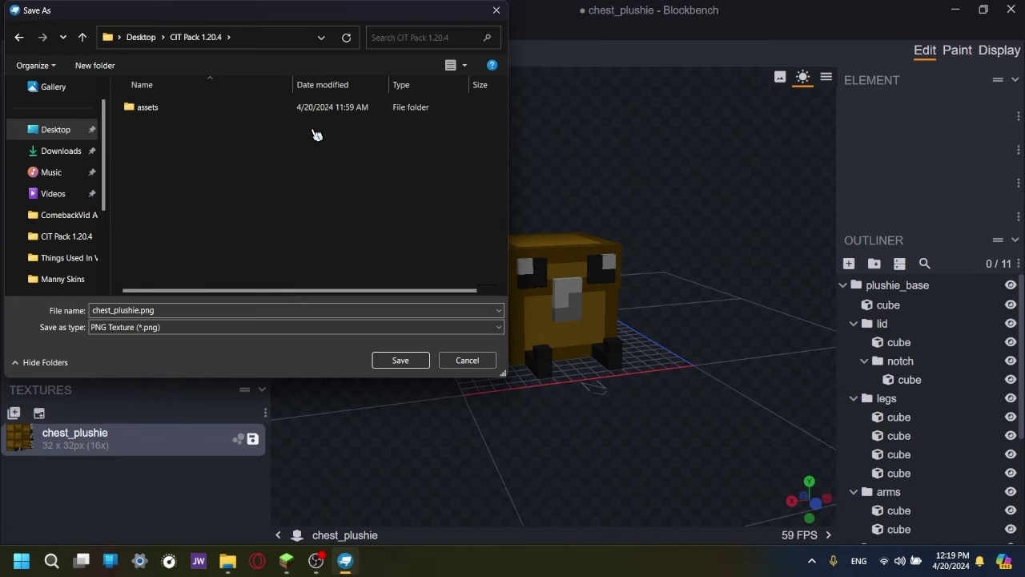
double_click(169, 112)
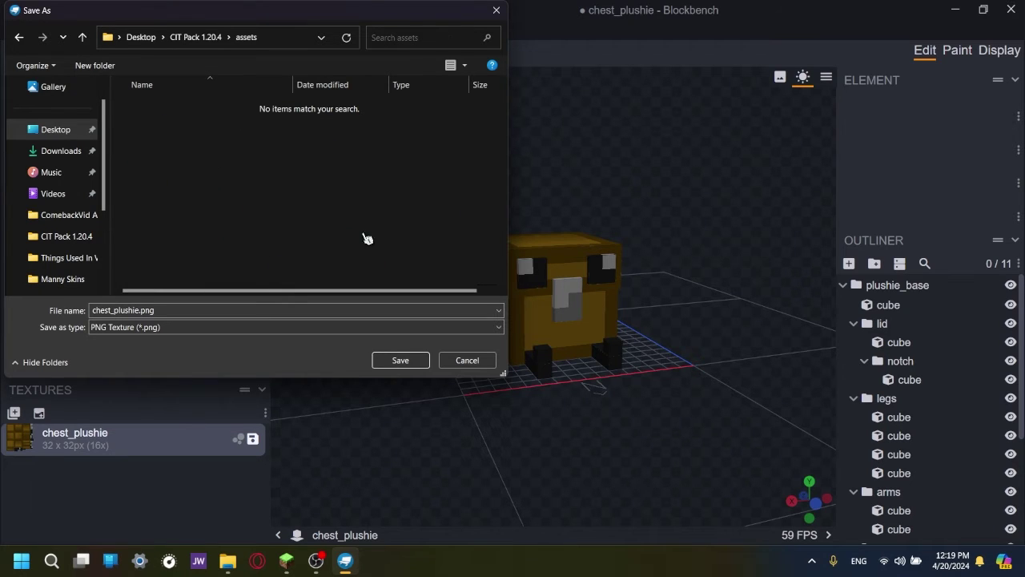
- Create the minecraft folder inside assets, then an optifine folder inside it, and open optifine
click(95, 66)
text(minecraft)
key(Return)
key(Return)
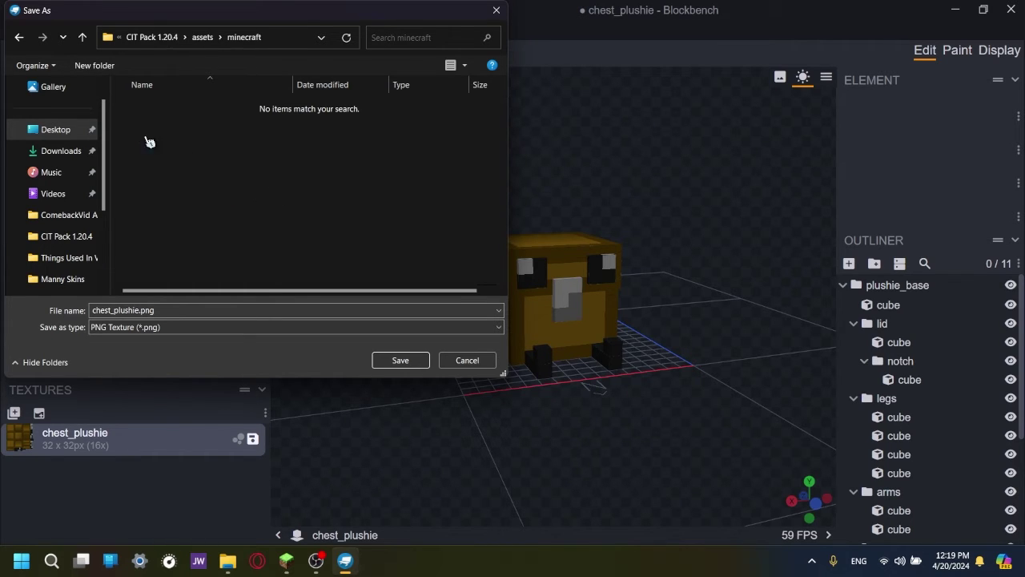
click(98, 65)
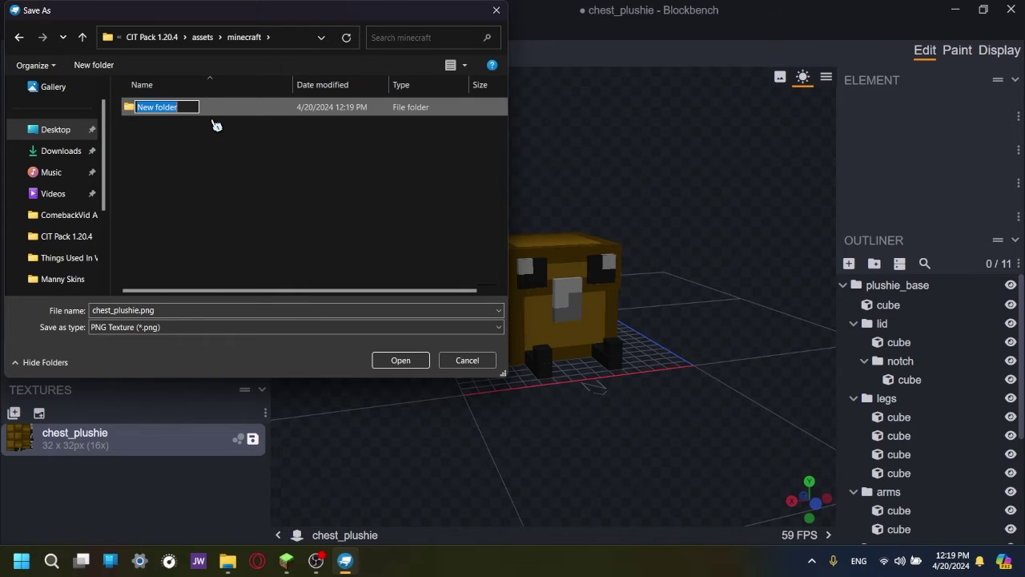
text(optifine)
key(Return)
double_click(221, 112)
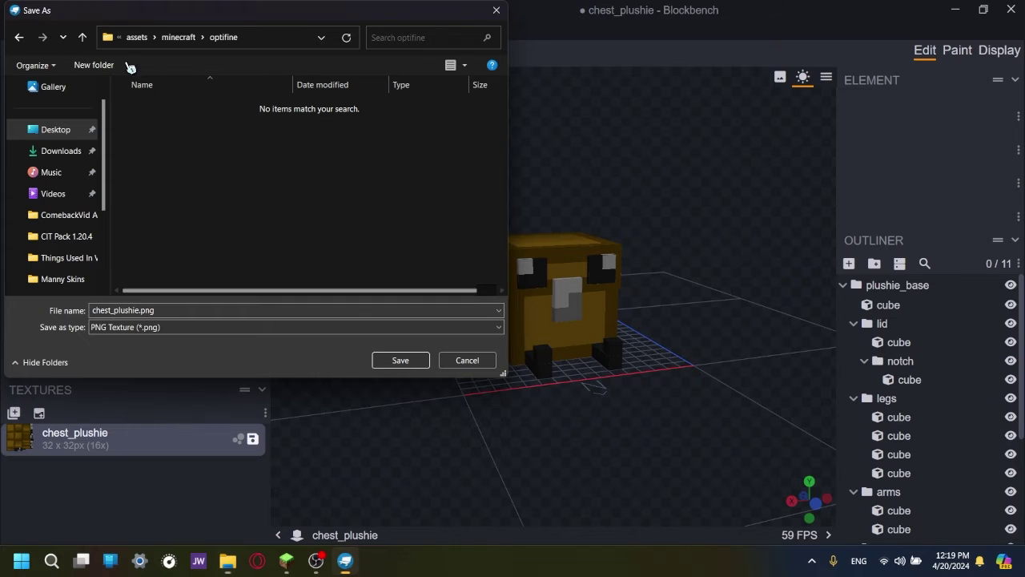
- Create and open the cit folder, then the chest_plushie folder inside it
click(94, 66)
text(ci)
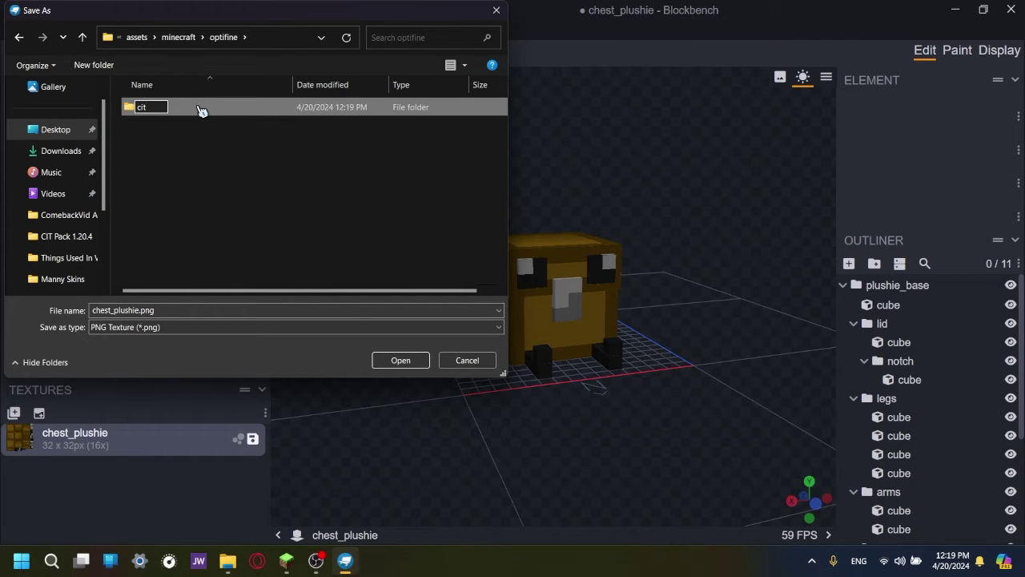
text(t)
key(Return)
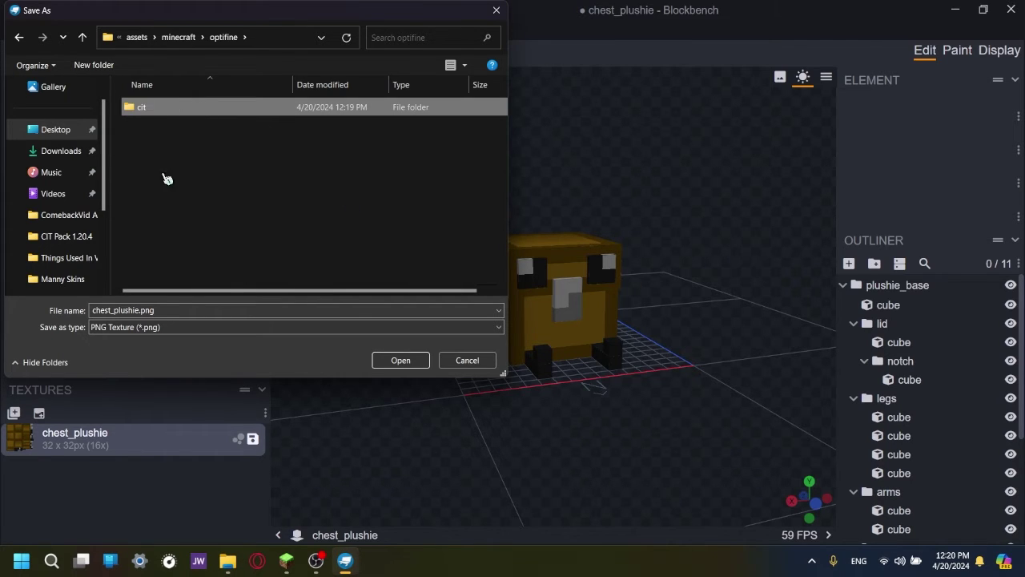
double_click(223, 114)
click(227, 560)
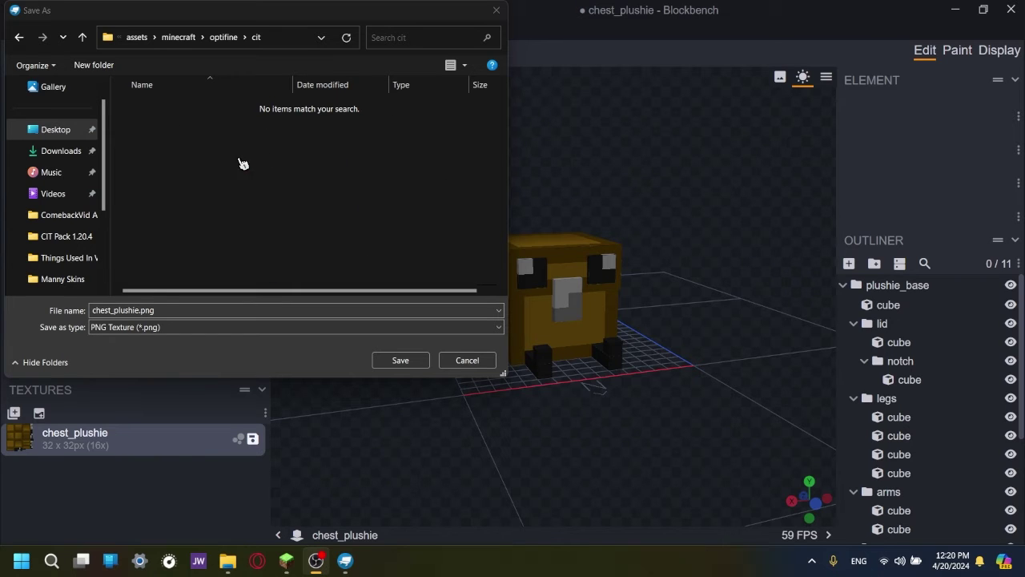
click(92, 65)
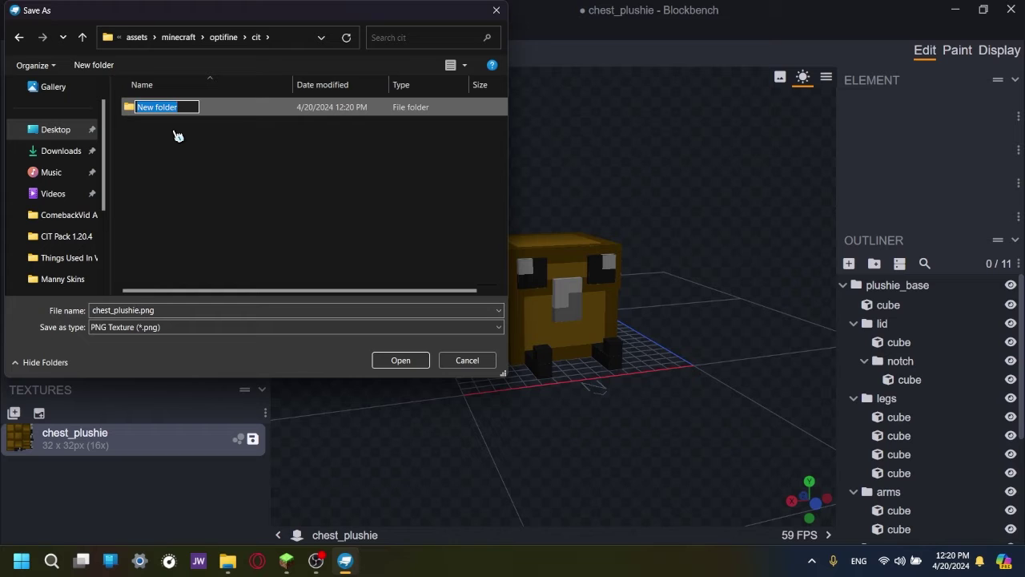
text(chest_plushie)
key(Return)
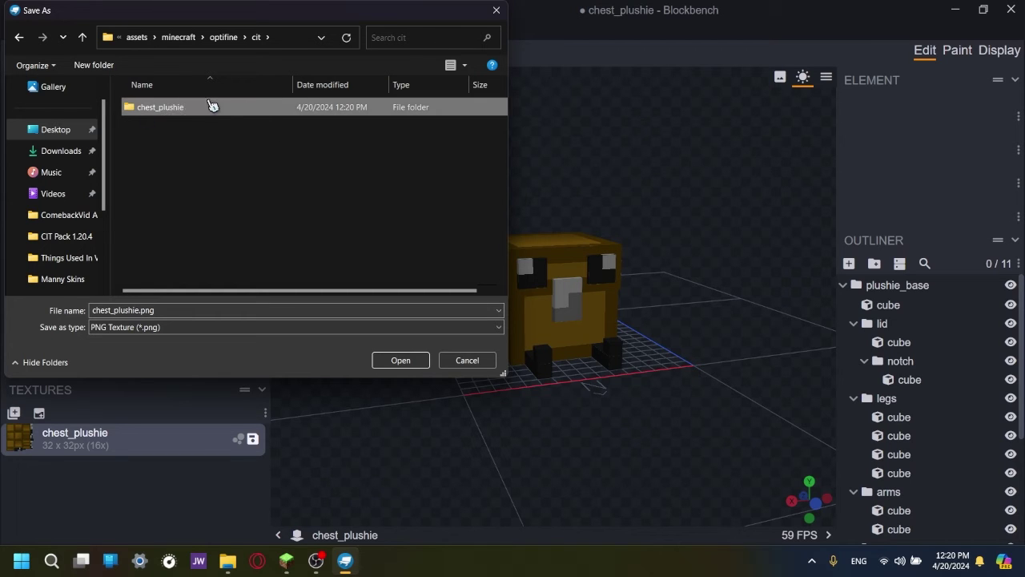
double_click(216, 112)
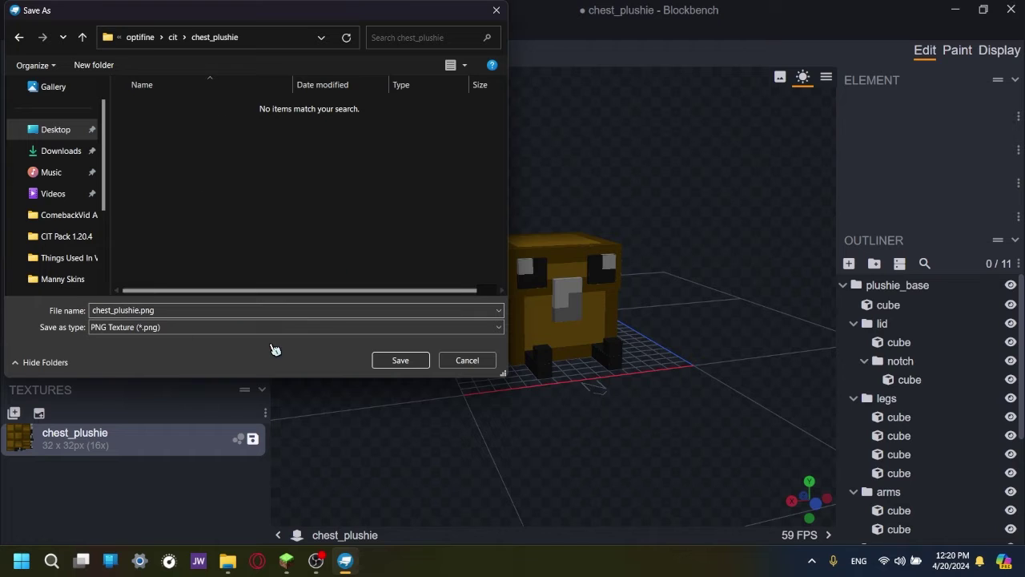
- Save the texture as chest_plushie.png, then start exporting the model as a Block/Item JSON
click(406, 362)
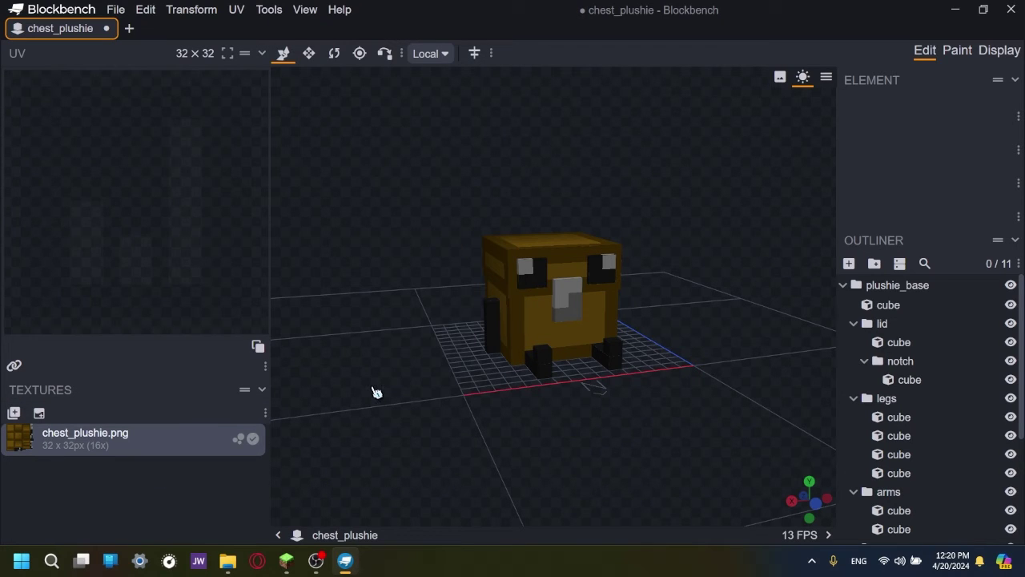
click(116, 10)
mouse_move(160, 252)
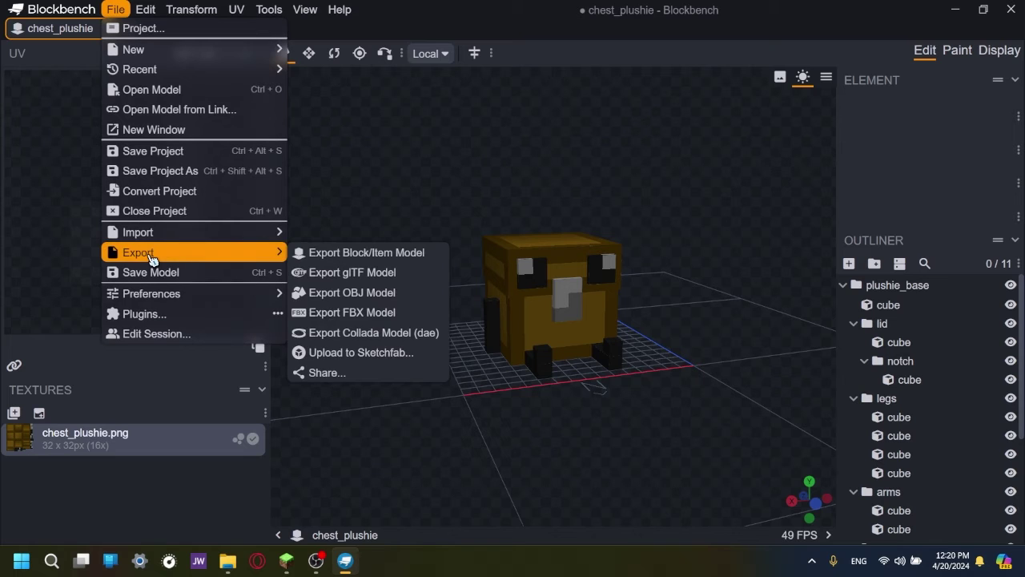
click(364, 255)
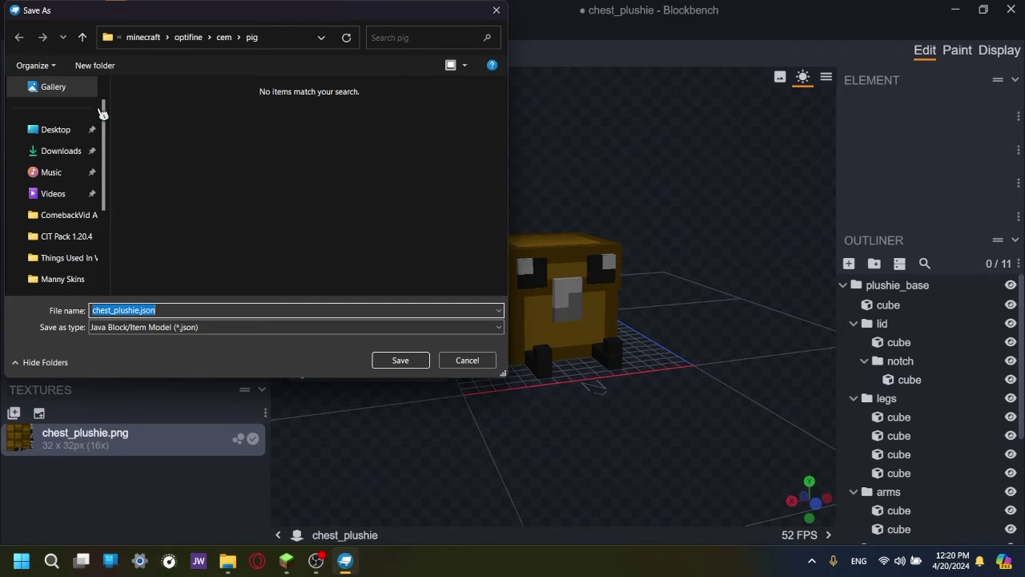
- Save the model JSON in CIT Pack 1.20.4/assets/minecraft/optifine/cit/chest_plushie
click(48, 129)
double_click(311, 105)
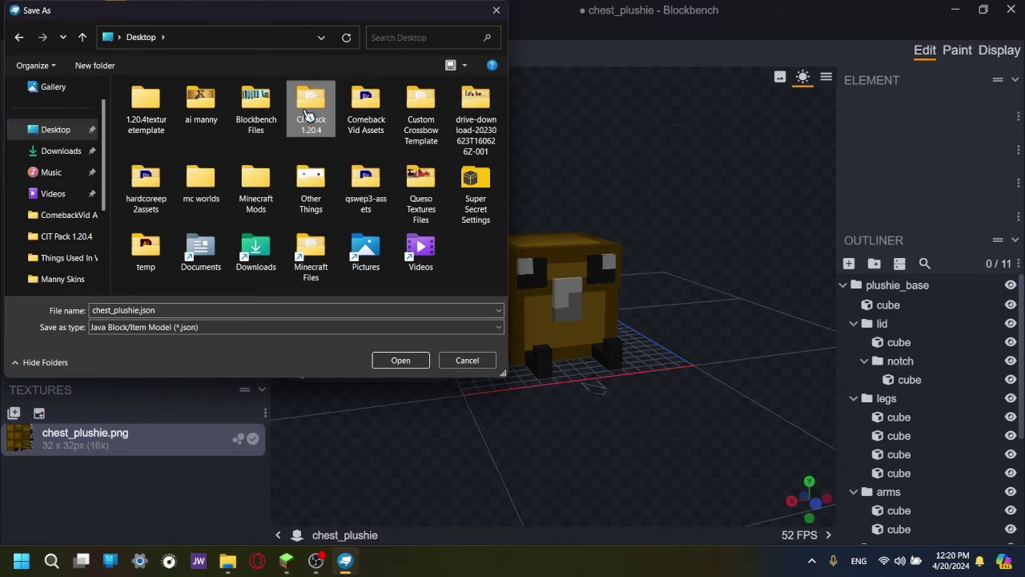
double_click(210, 108)
double_click(209, 107)
double_click(208, 107)
double_click(208, 107)
double_click(208, 107)
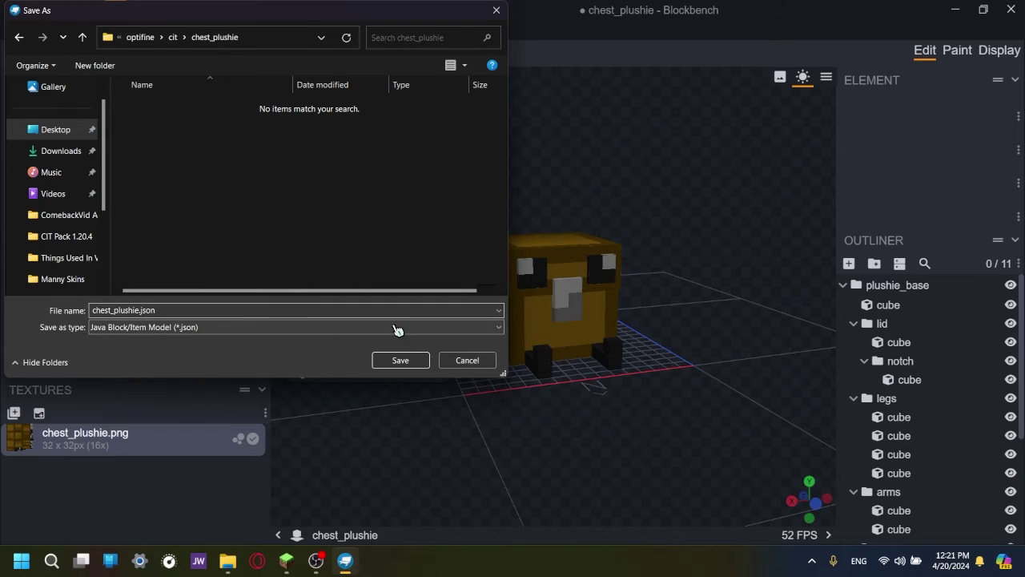
click(401, 361)
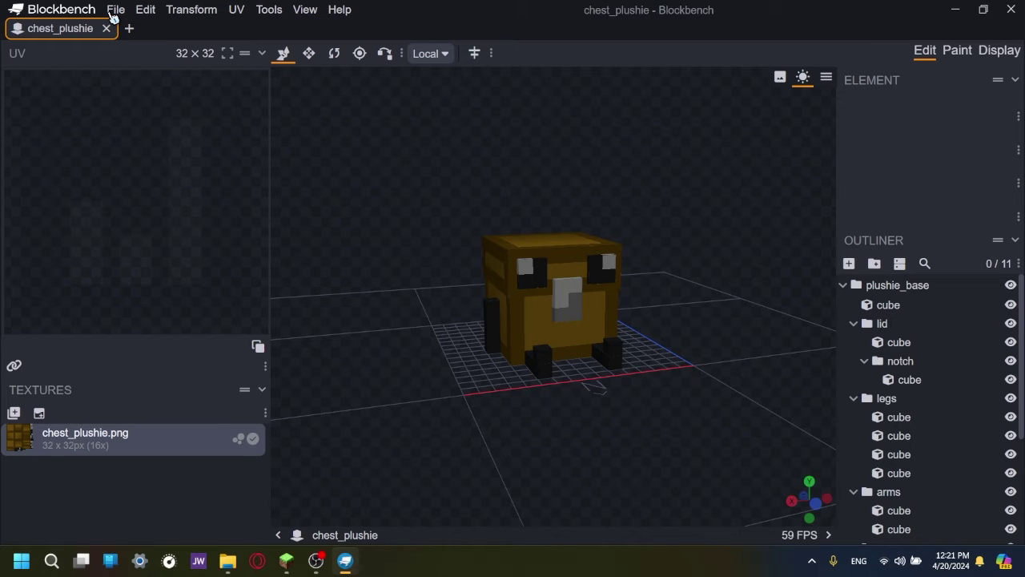
- Save the Blockbench project as chest_plushie.bbmodel in the CIT Pack 1.20.4 folder
click(115, 11)
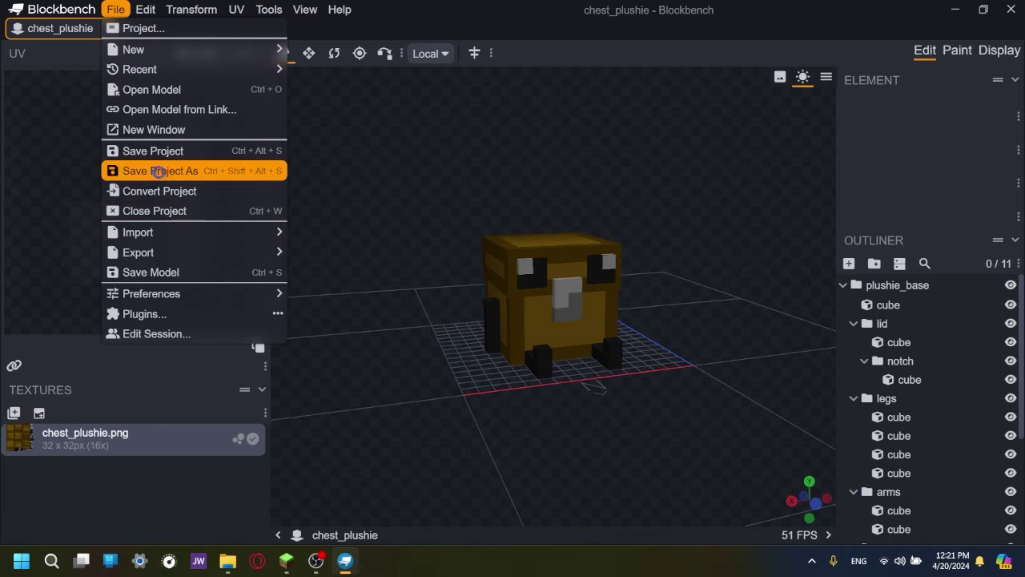
click(159, 171)
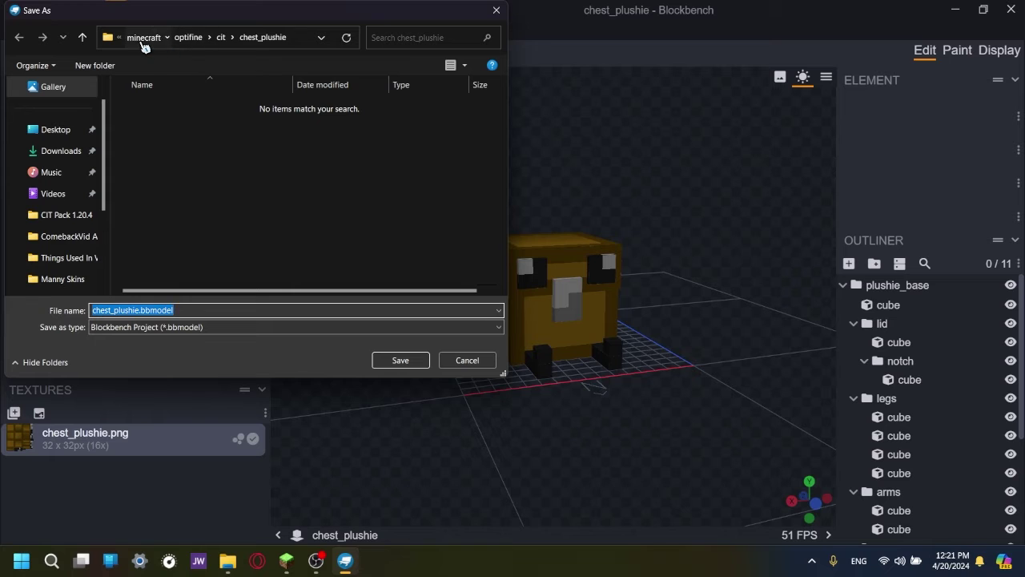
click(143, 38)
click(142, 39)
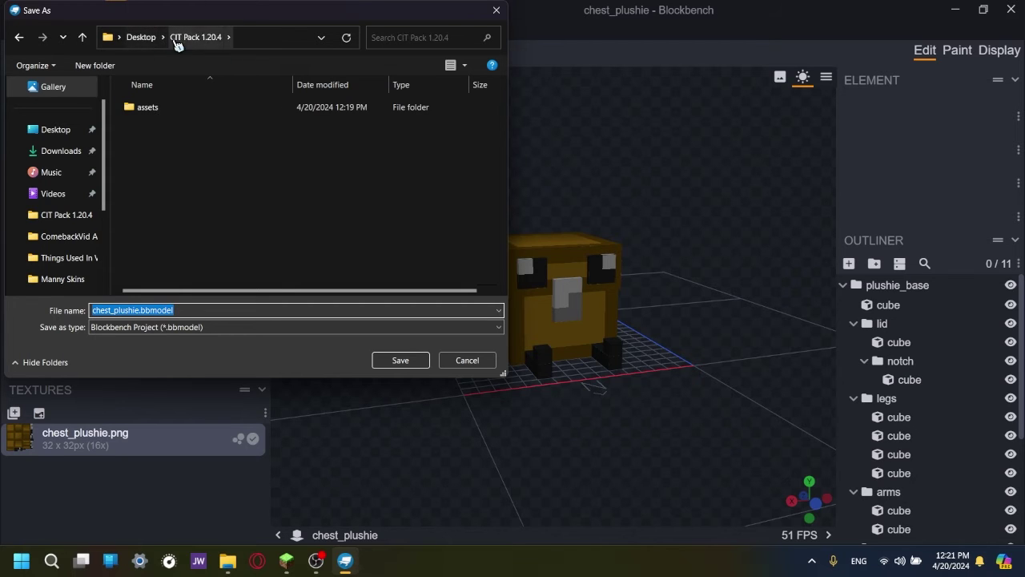
click(141, 37)
double_click(309, 102)
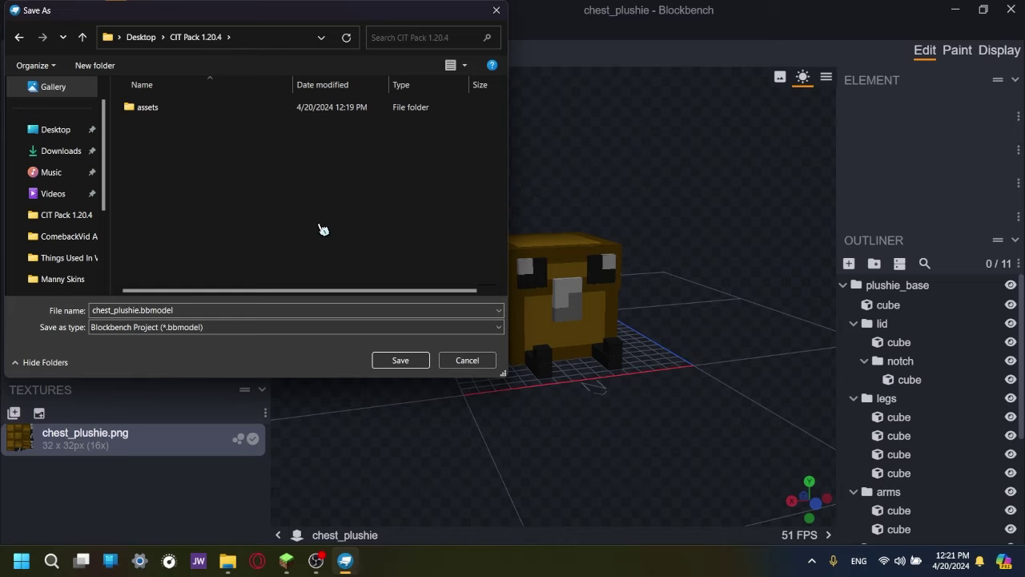
click(400, 361)
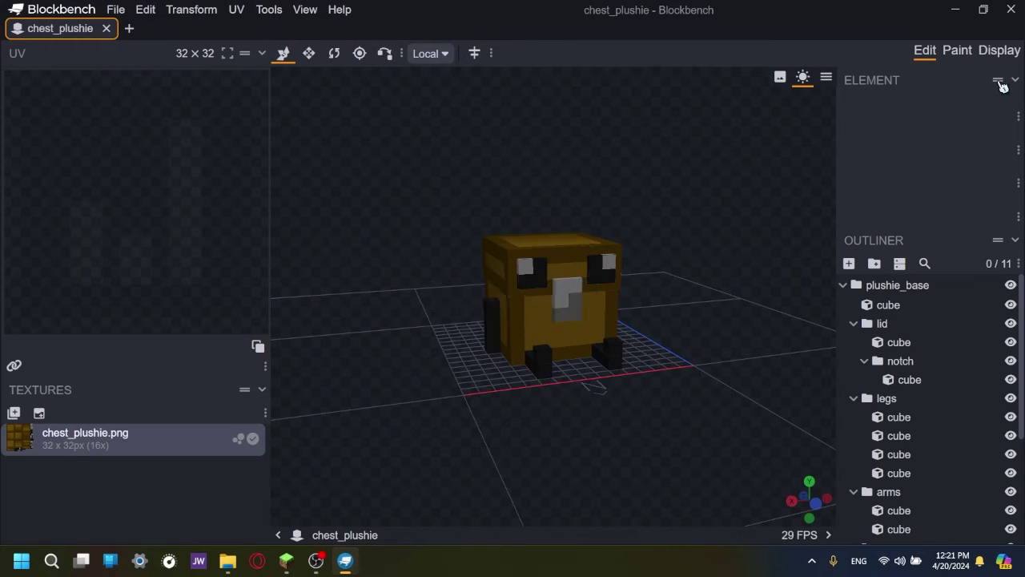
- Close Blockbench and browse File Explorer to CIT Pack 1.20.4/assets/minecraft/optifine/cit/chest_plushie
click(1021, 11)
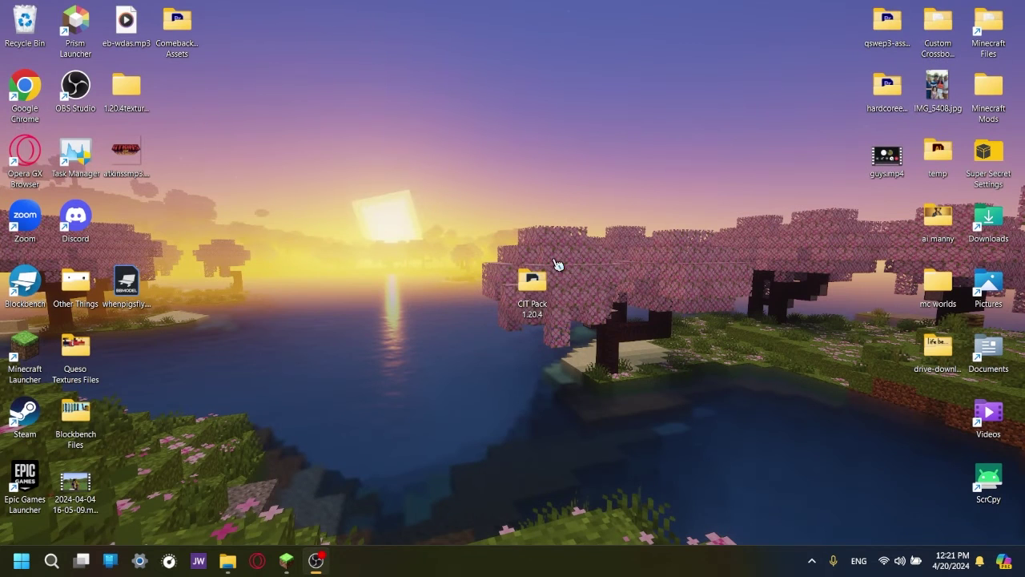
double_click(535, 284)
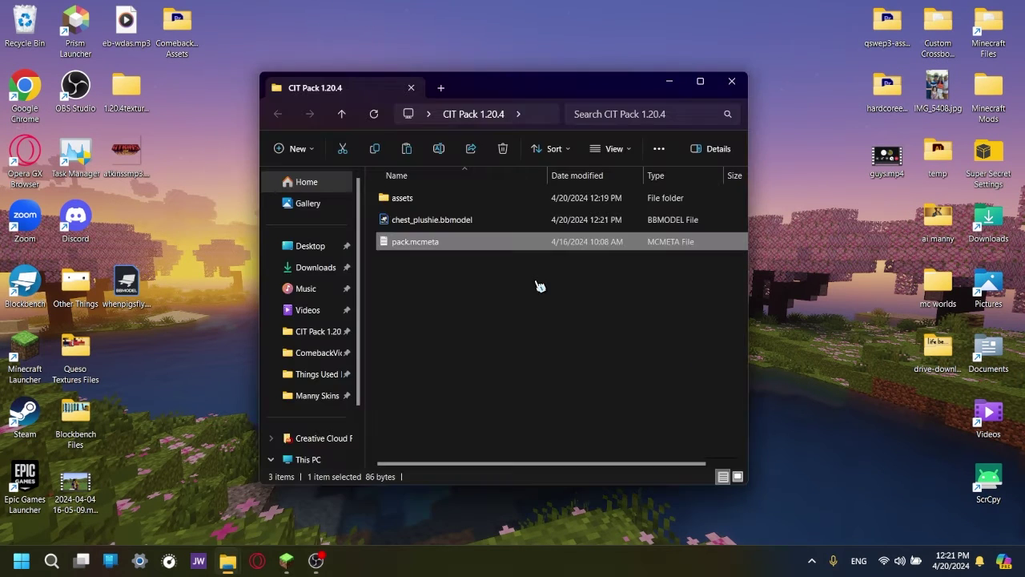
drag(497, 84, 333, 63)
double_click(318, 175)
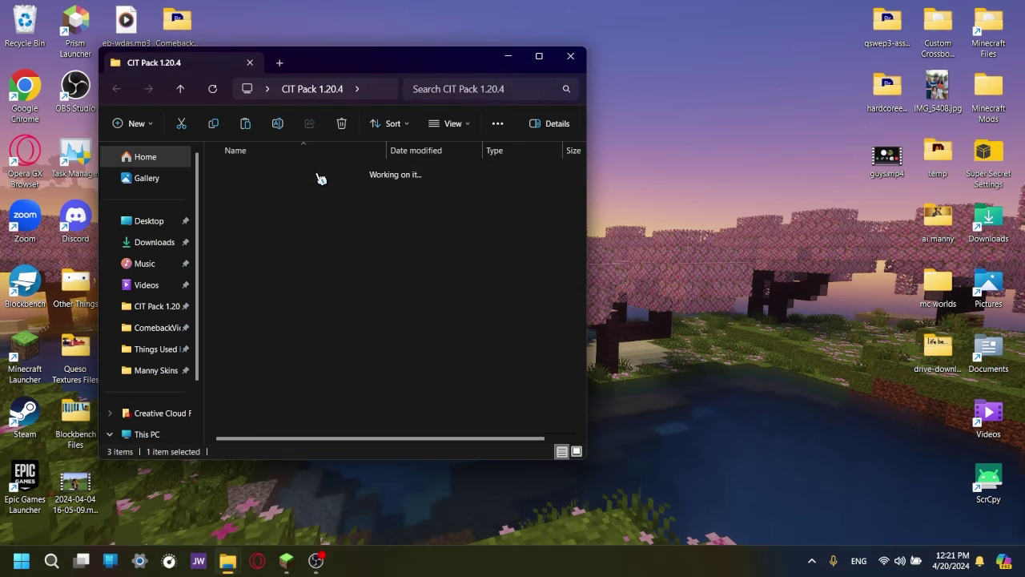
double_click(319, 176)
double_click(318, 176)
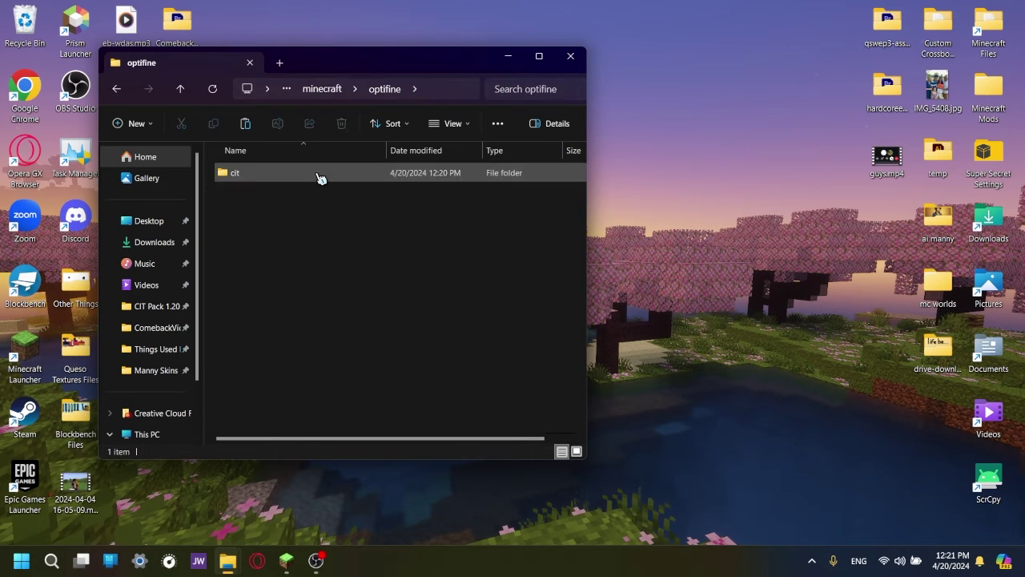
double_click(318, 175)
double_click(306, 181)
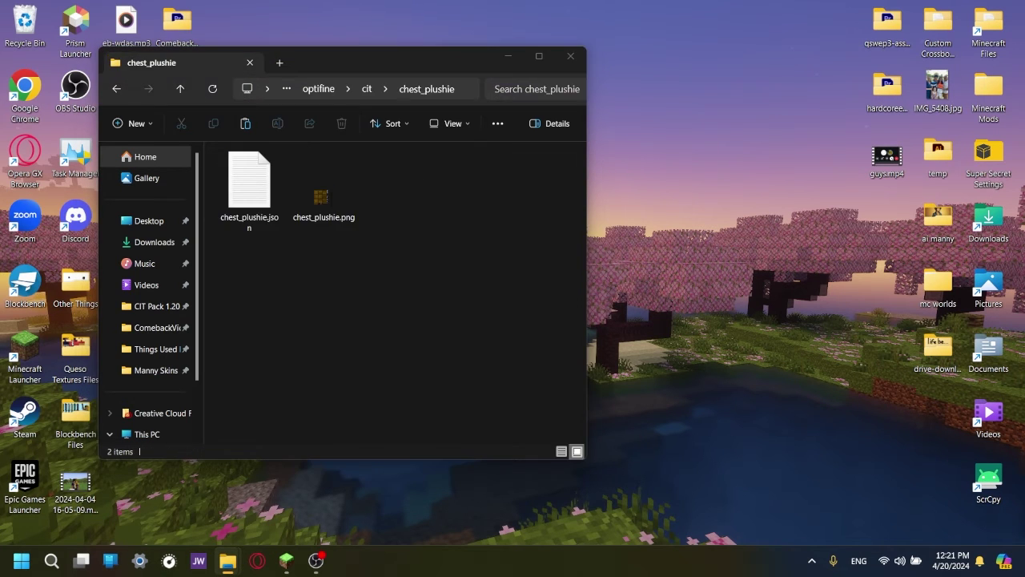
key(alt+Tab)
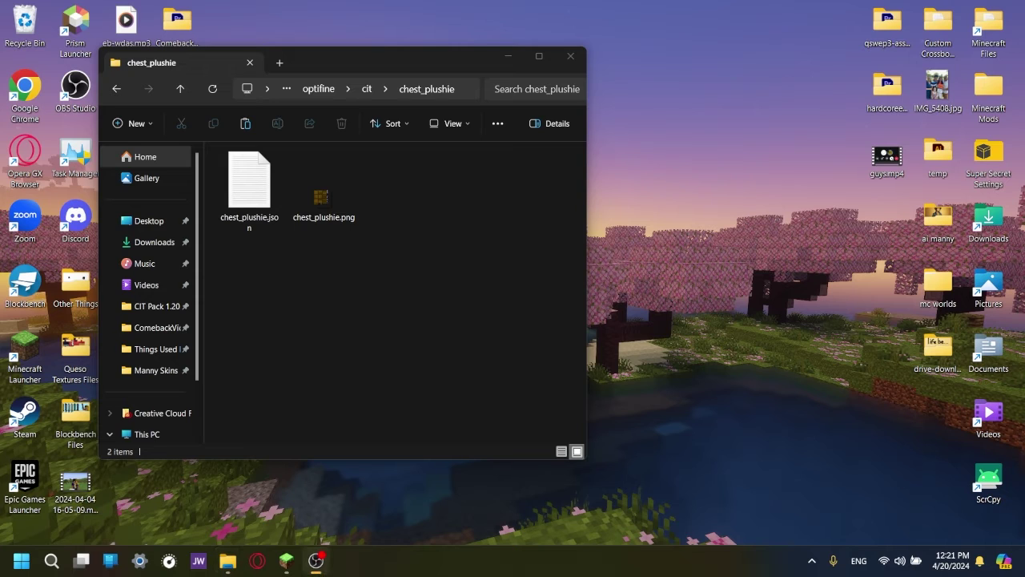
mouse_move(227, 560)
click(170, 489)
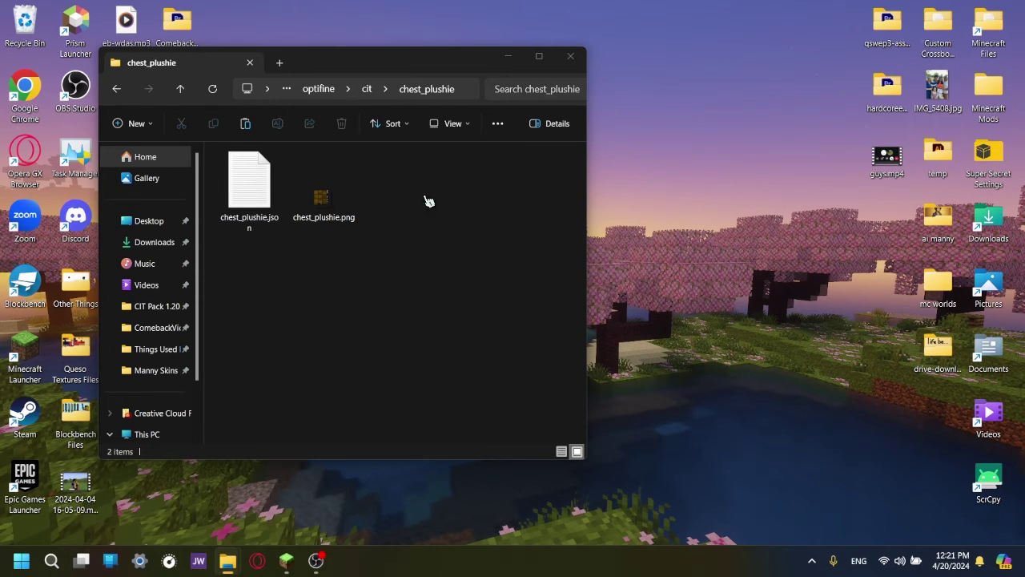
- Create a new text document there and rename it chest_plushie.properties, accepting the extension change
click(135, 124)
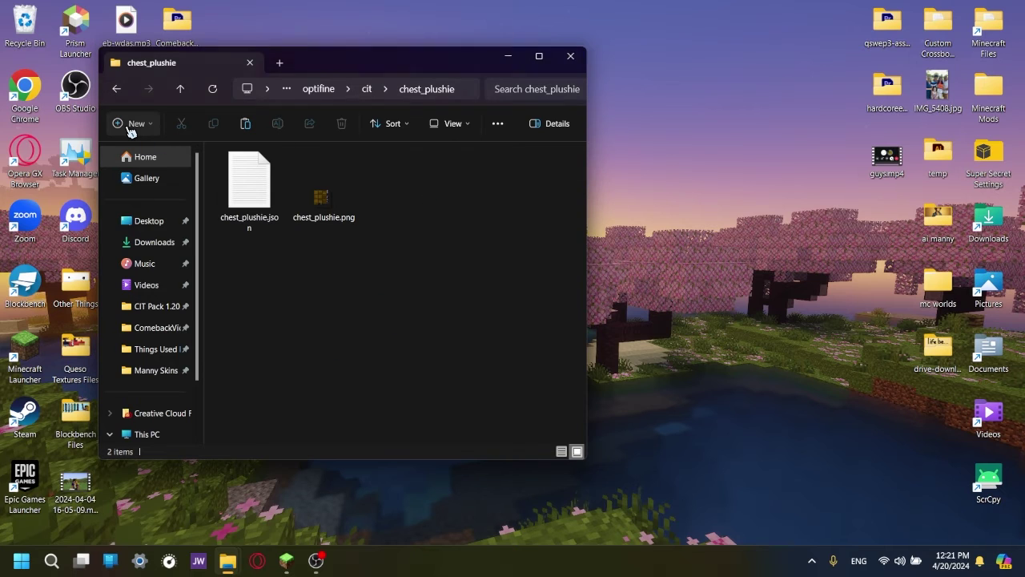
click(177, 327)
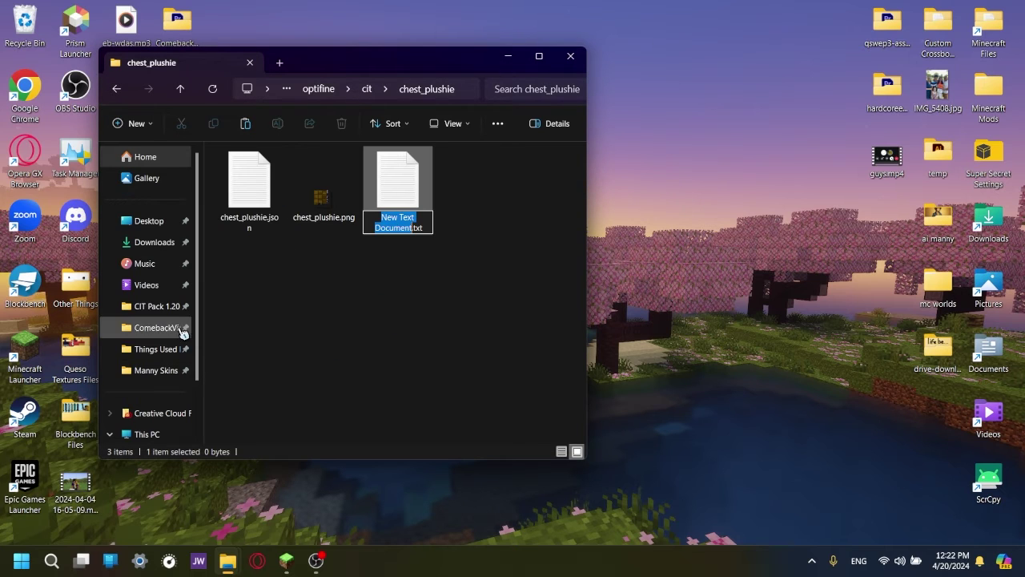
text(chest_plus)
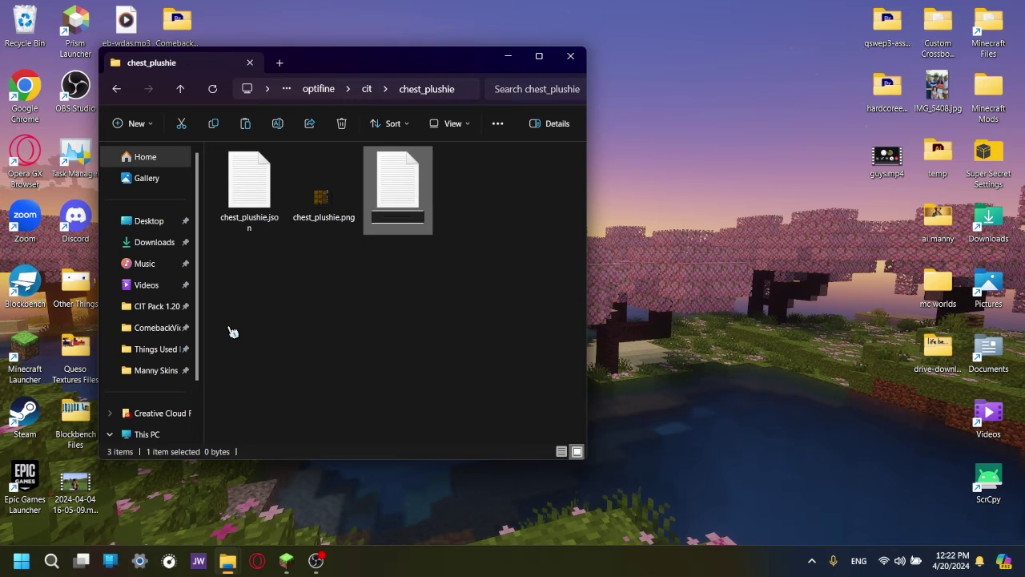
text(hie)
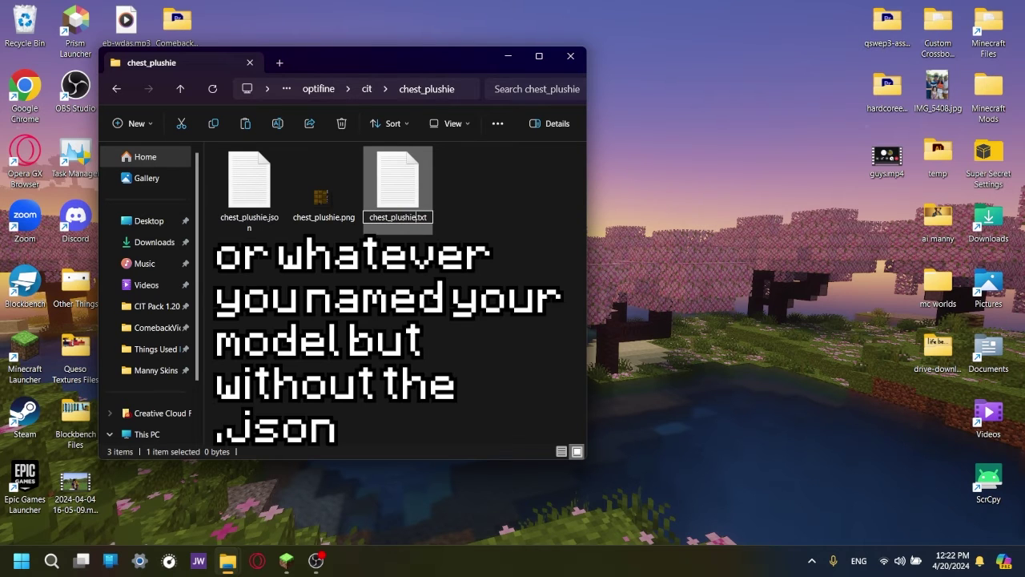
drag(418, 217, 427, 217)
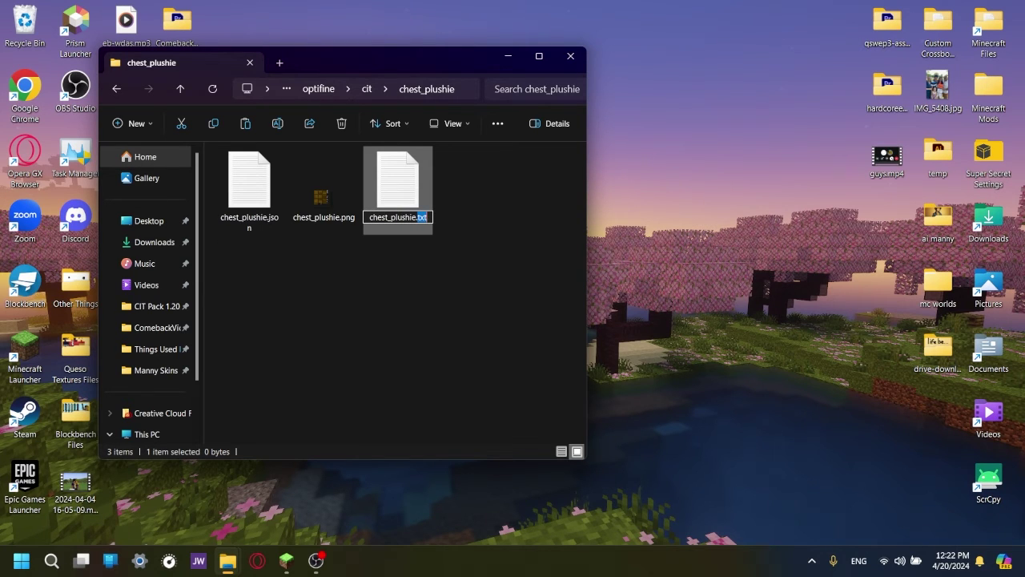
text(json)
key(Return)
click(571, 286)
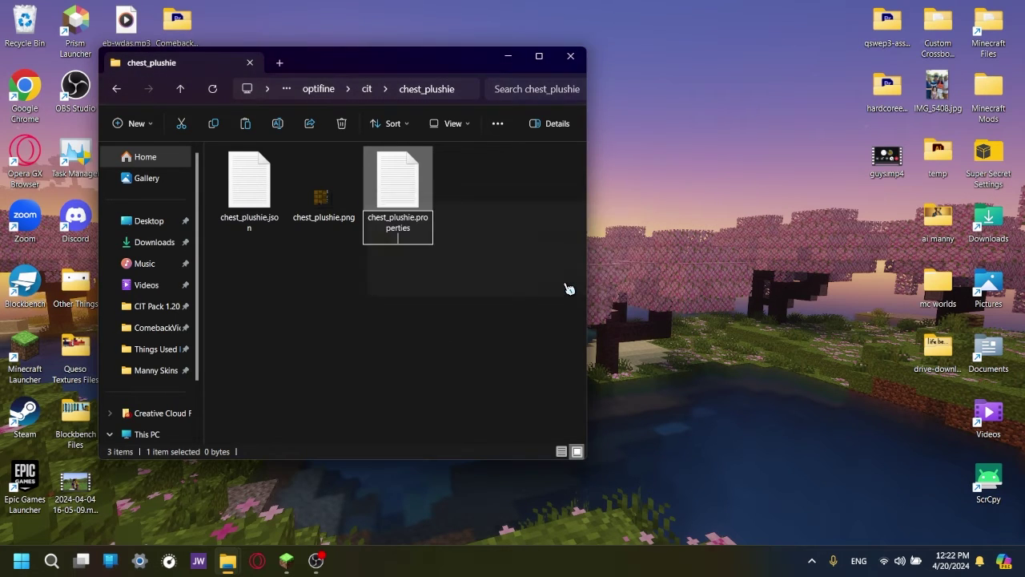
- Open chest_plushie.properties in Notepad and move the dirt_plushie tab out of that window
right_click(405, 164)
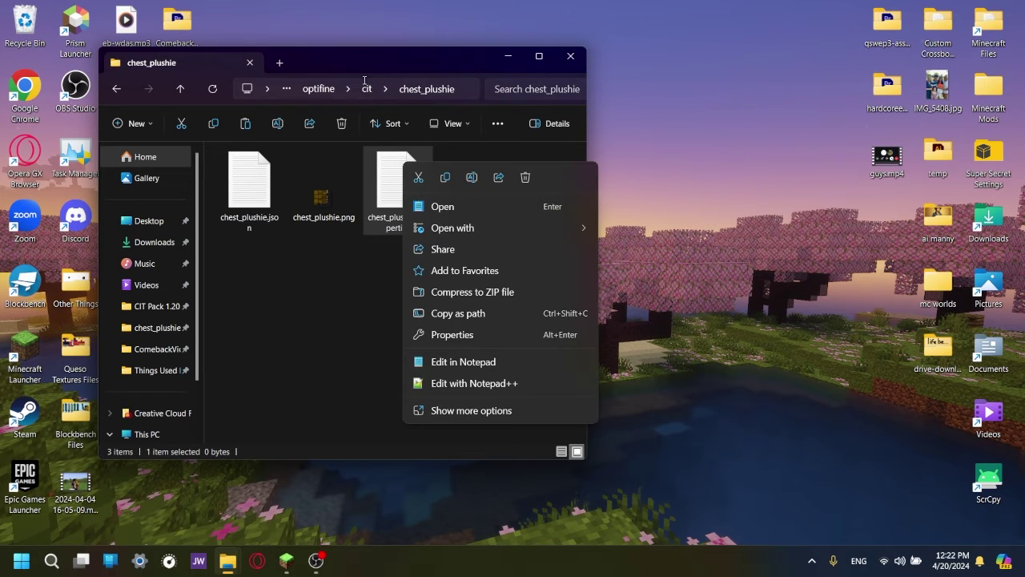
click(452, 228)
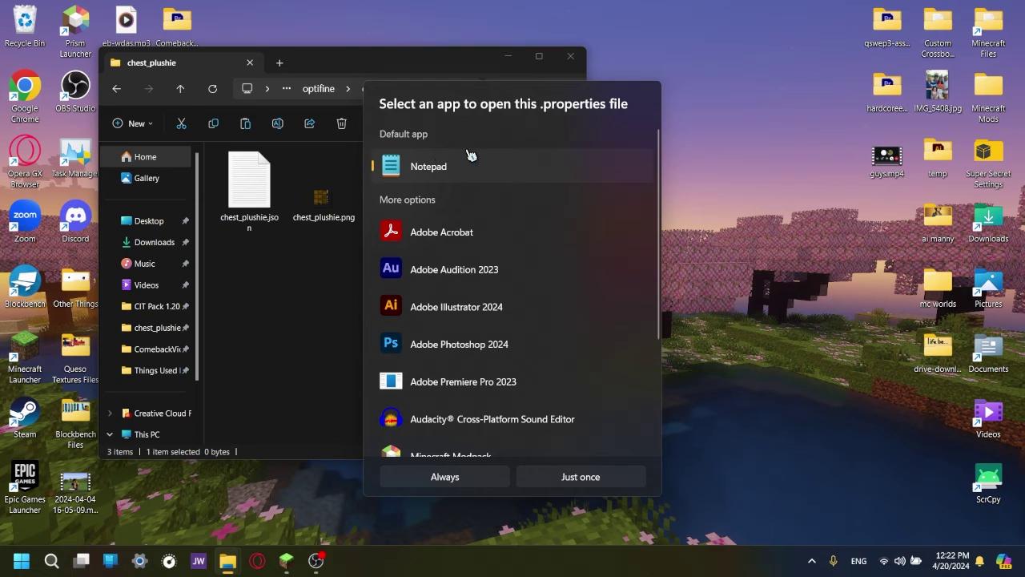
click(619, 483)
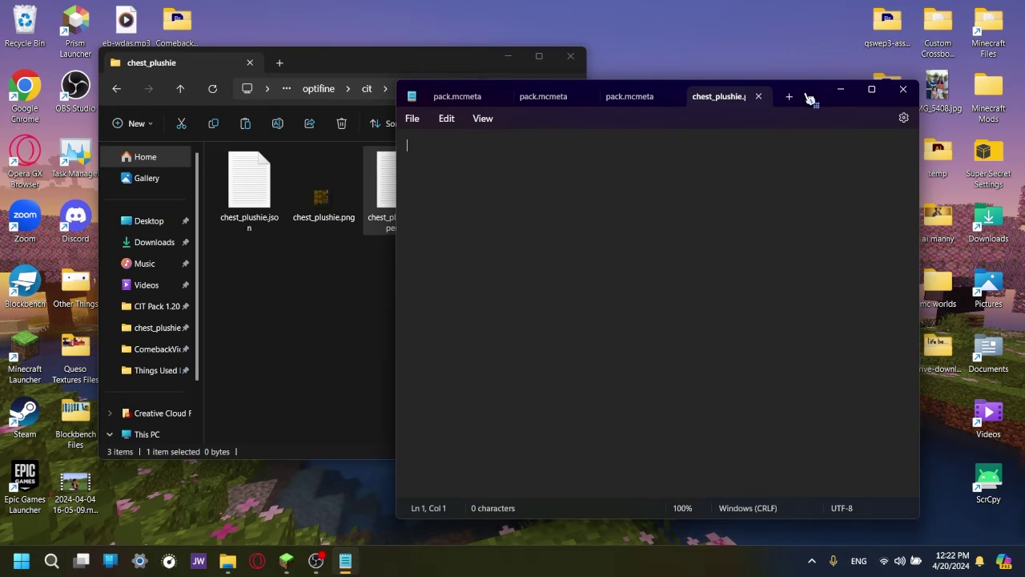
drag(811, 98, 541, 77)
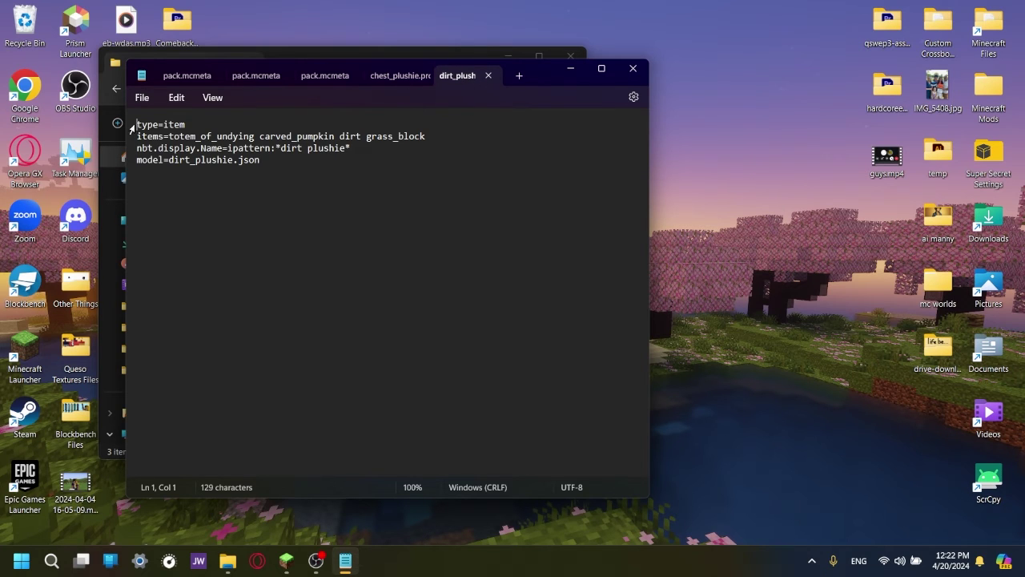
drag(473, 77, 953, 125)
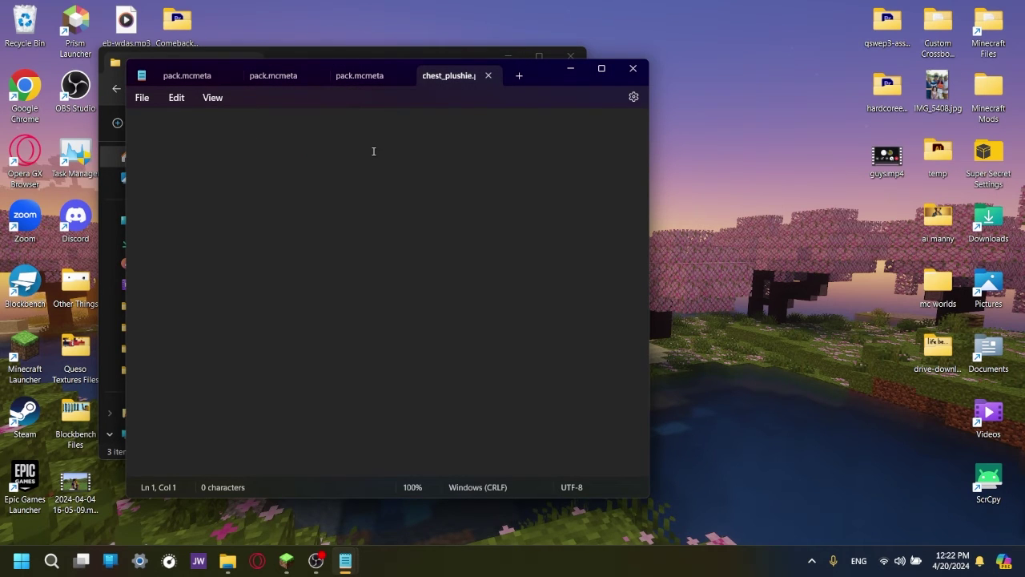
- Type type=item and an items line listing chest, carved_pumpkin and totem_of_undying
text(type=item)
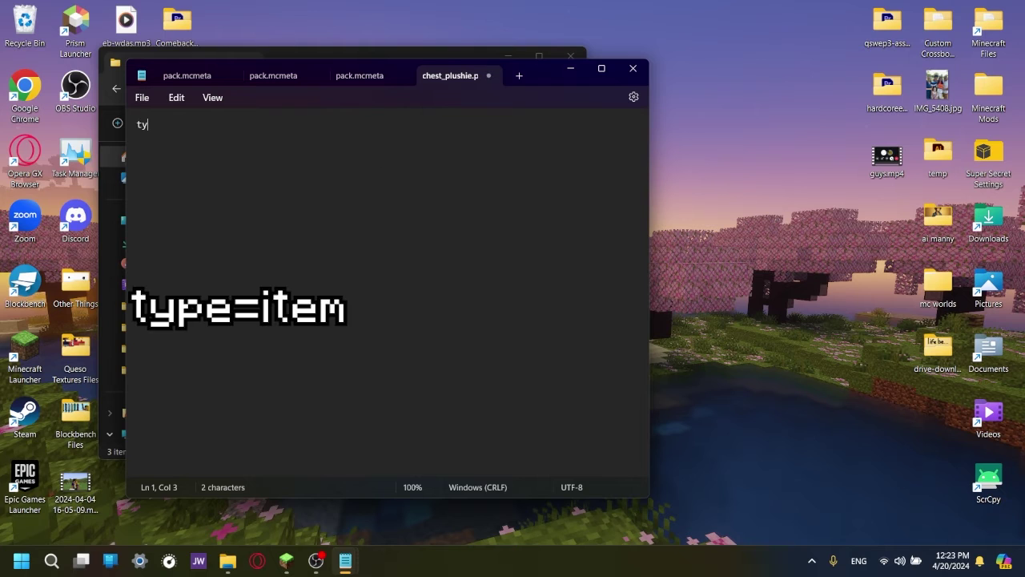
key(Return)
text(item)
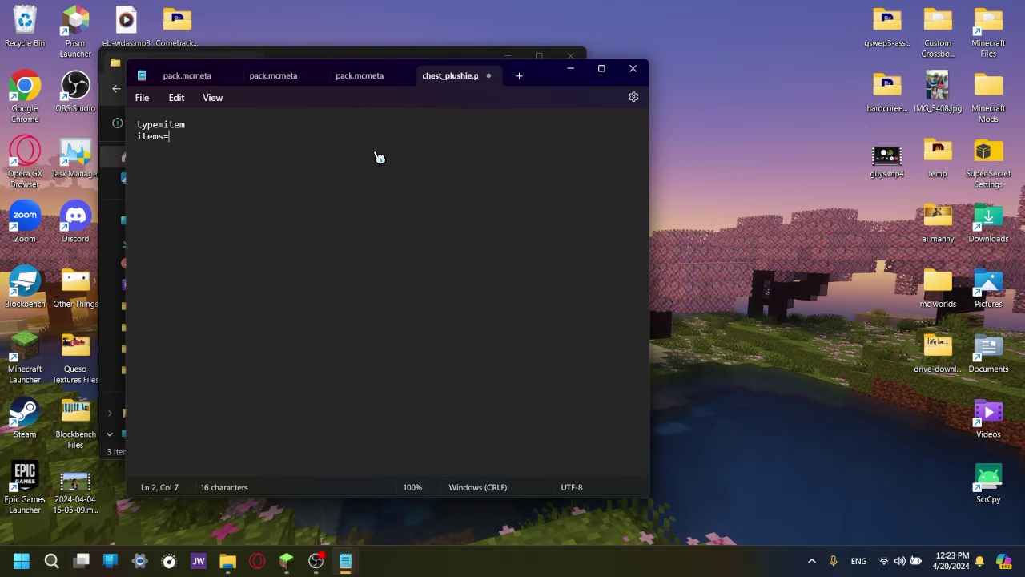
text(chest carved_pumpkin totem_of)
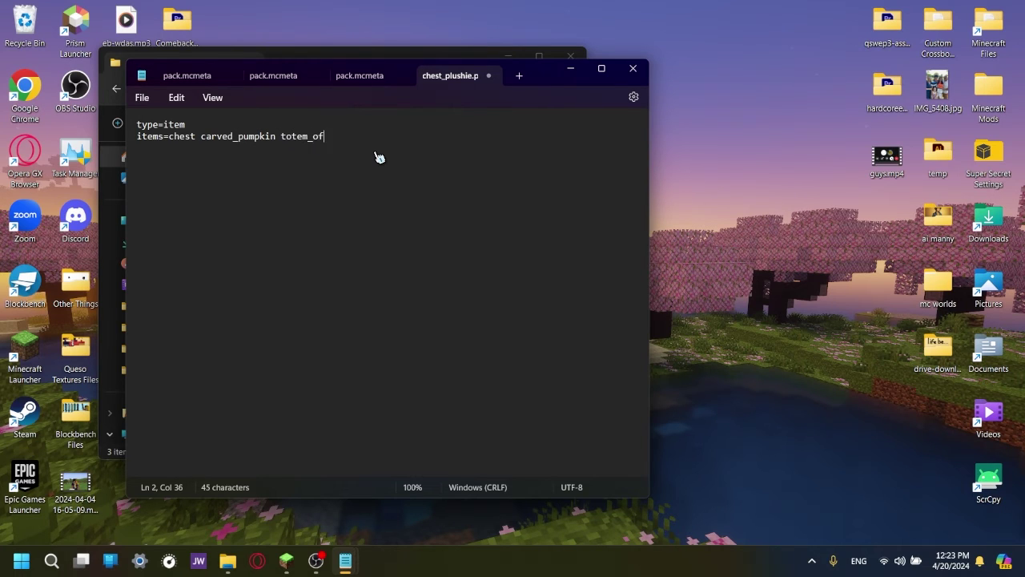
text(_undying nbt.)
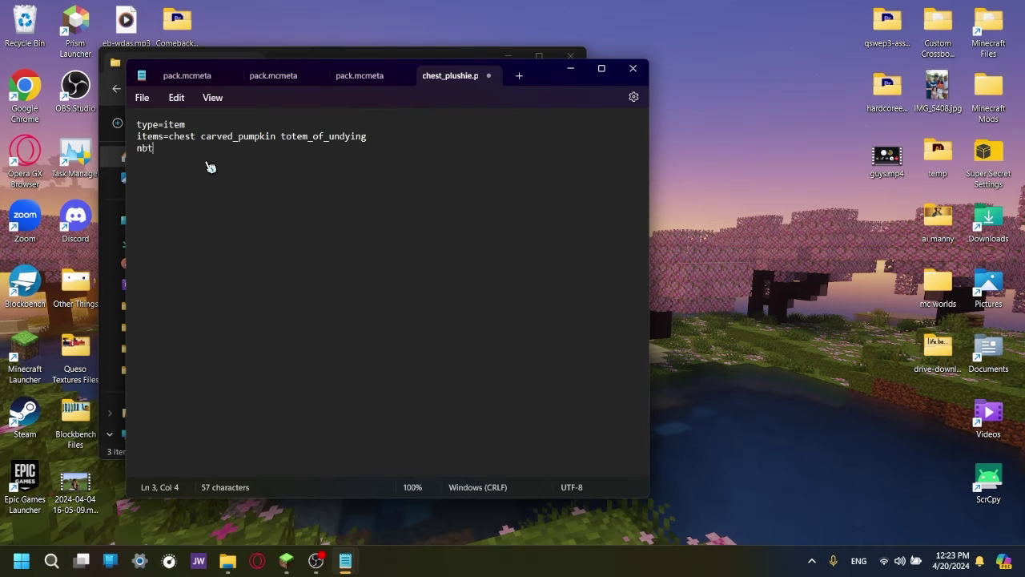
text(display.Name=ipattern:)
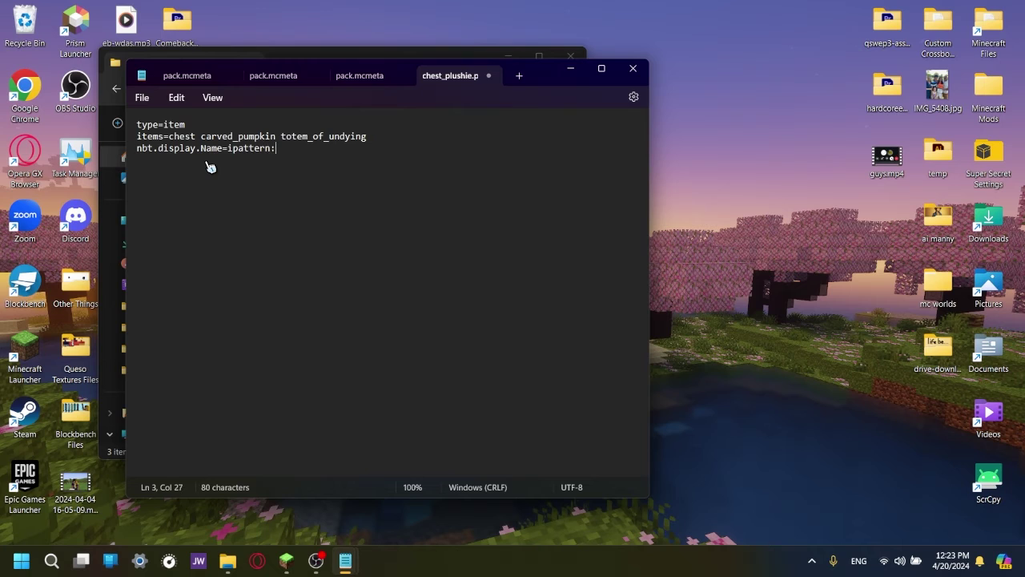
text(Chest Plushie)
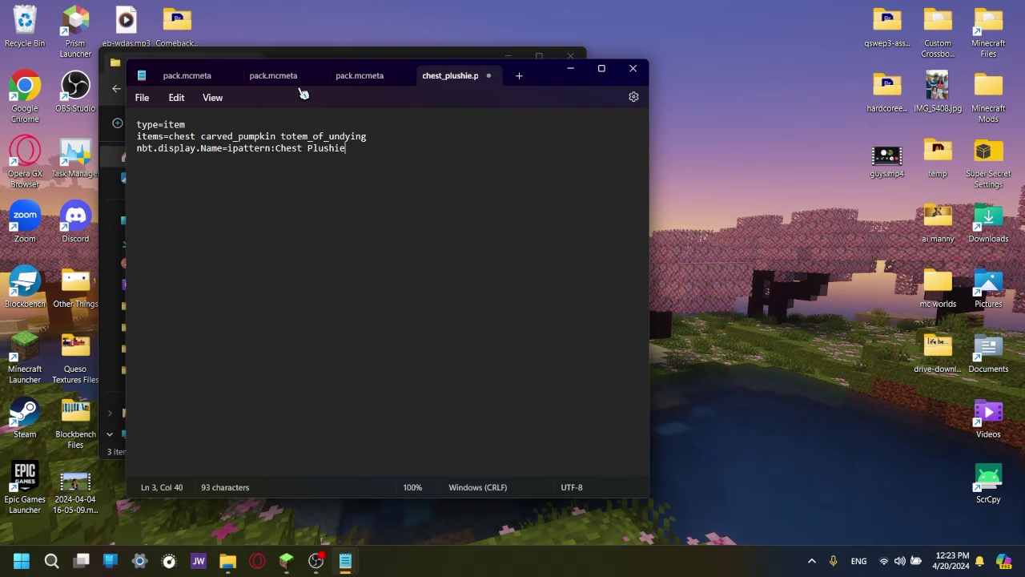
- Set the name pattern to ipattern:*chest plushie* and add model=chest_plushie.json
drag(273, 149, 345, 151)
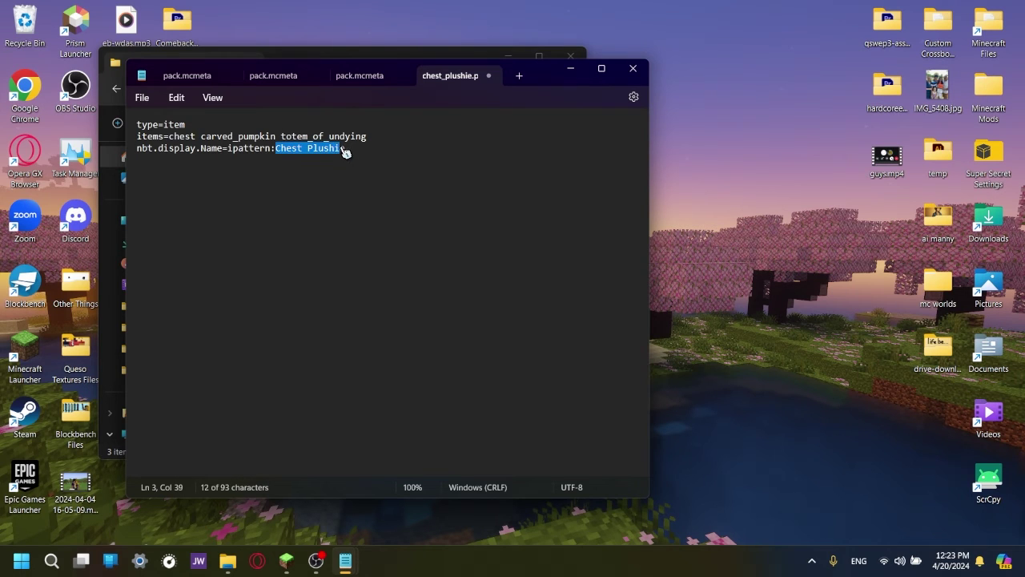
click(309, 151)
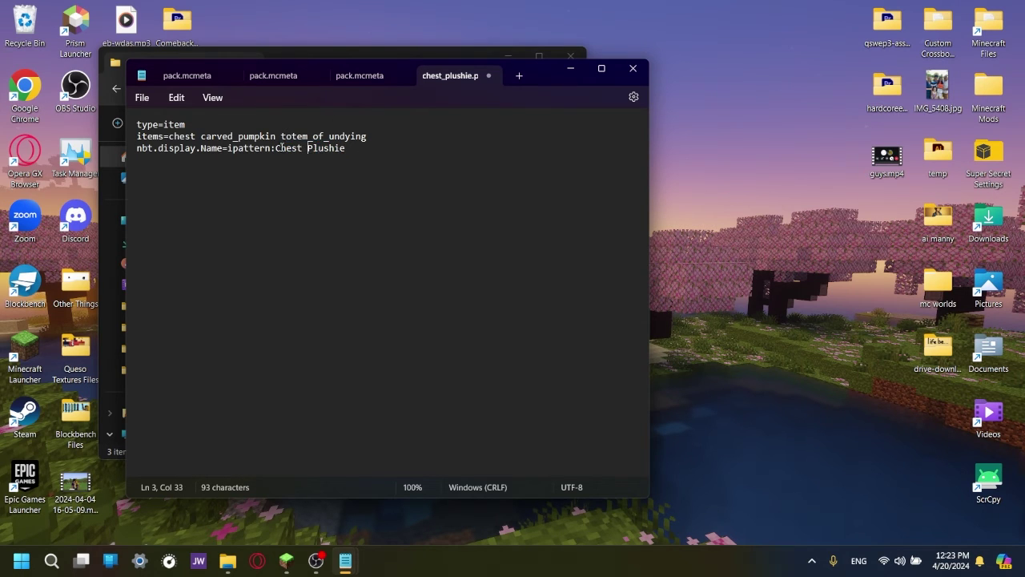
drag(281, 149, 354, 150)
text(**)
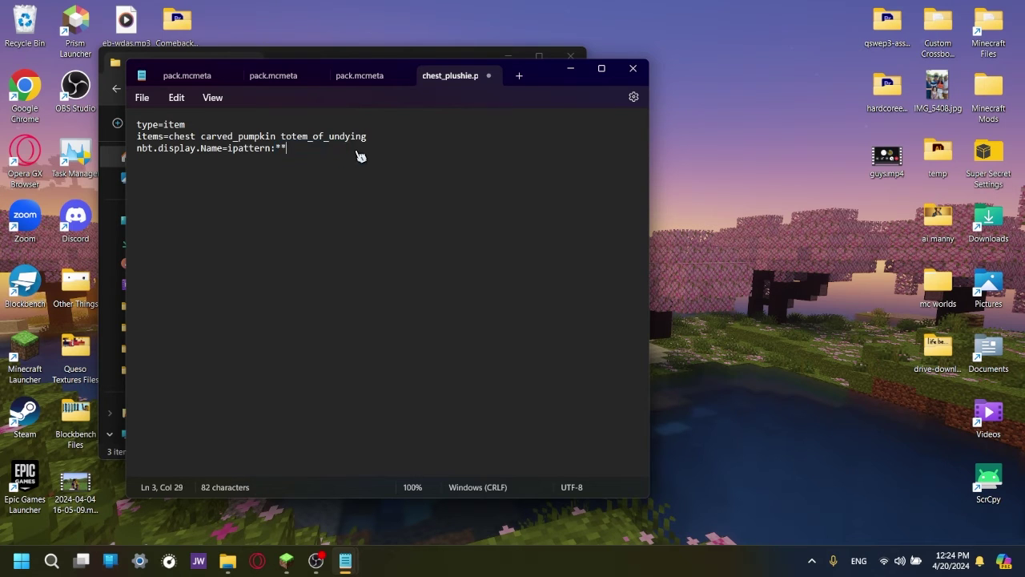
key(Left)
key(shift+Right)
key(shift+Right)
key(Right)
key(BackSpace)
text(*)
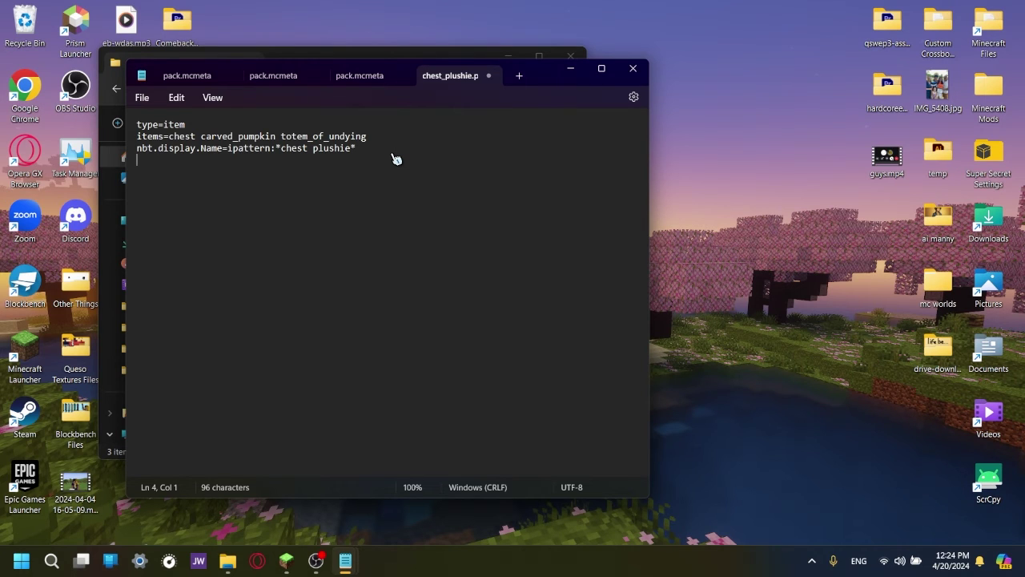
text(el=)
drag(549, 80, 753, 82)
text(chest_plushie.json)
- Close Notepad, saving the changes to chest_plushie.properties and pack.mcmeta
click(863, 71)
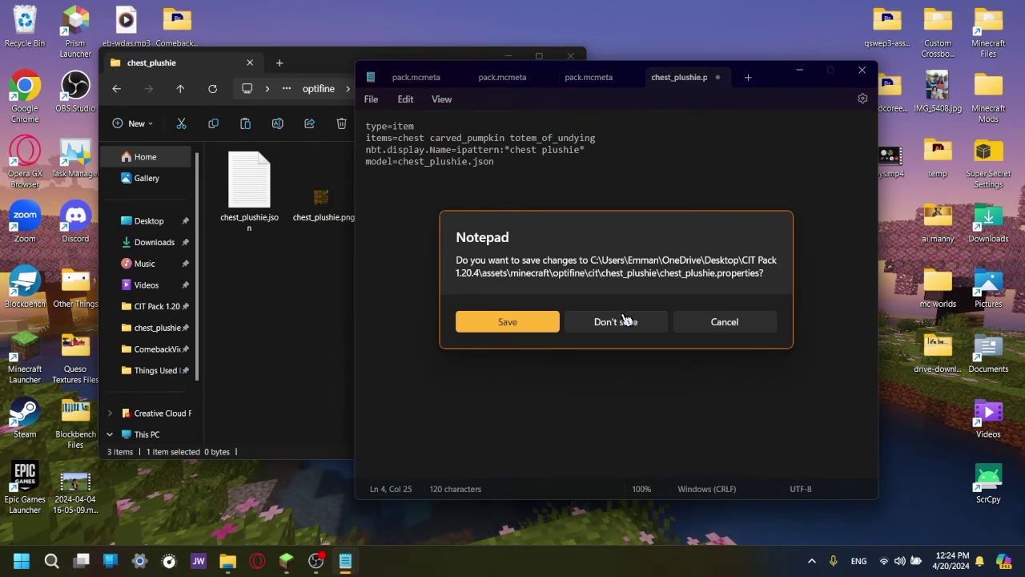
click(522, 324)
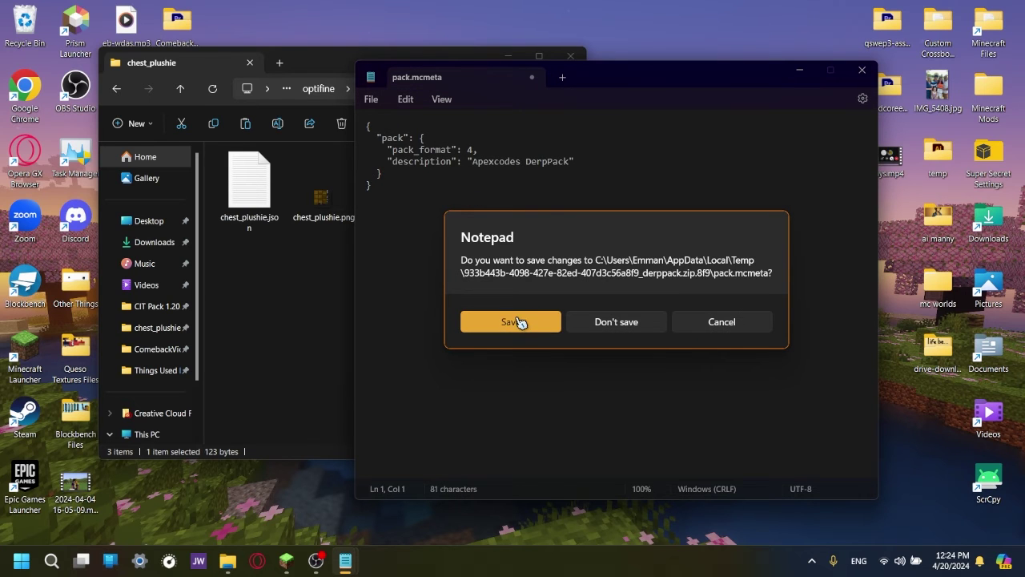
click(519, 322)
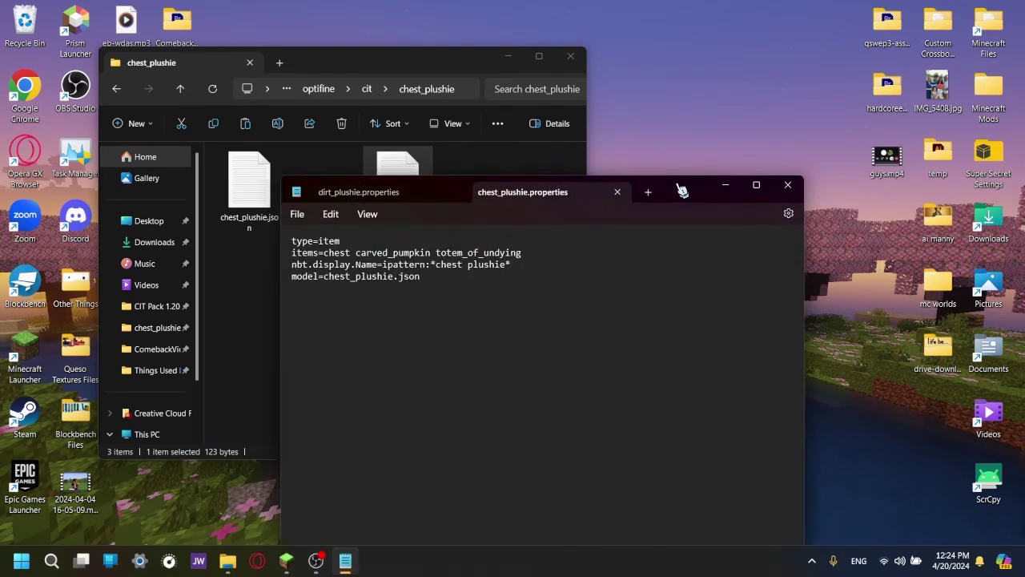
- Check the name pattern in the reopened chest_plushie.properties, then close it
drag(621, 187, 760, 80)
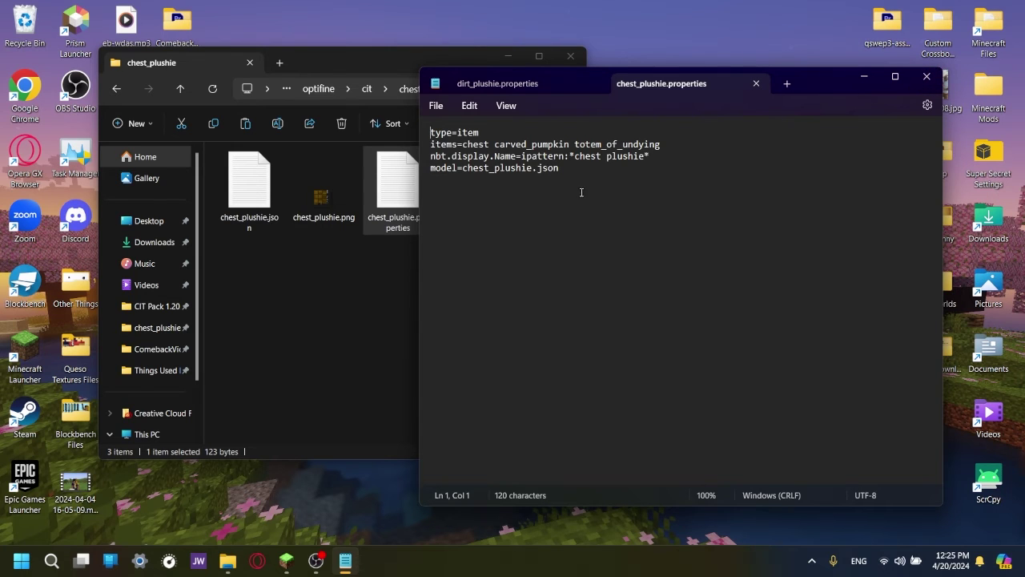
drag(573, 156, 655, 159)
click(654, 159)
click(927, 76)
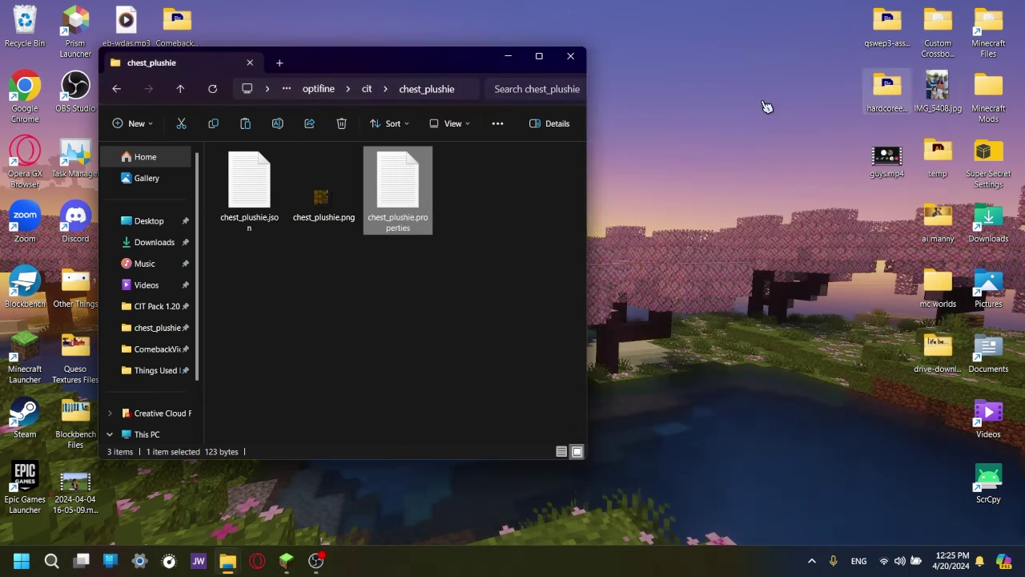
- Close Explorer and open Minecraft's resource packs folder from Options > Resource Packs
click(582, 62)
mouse_move(531, 281)
mouse_down()
mouse_move(561, 171)
mouse_move(522, 215)
mouse_move(532, 279)
mouse_up()
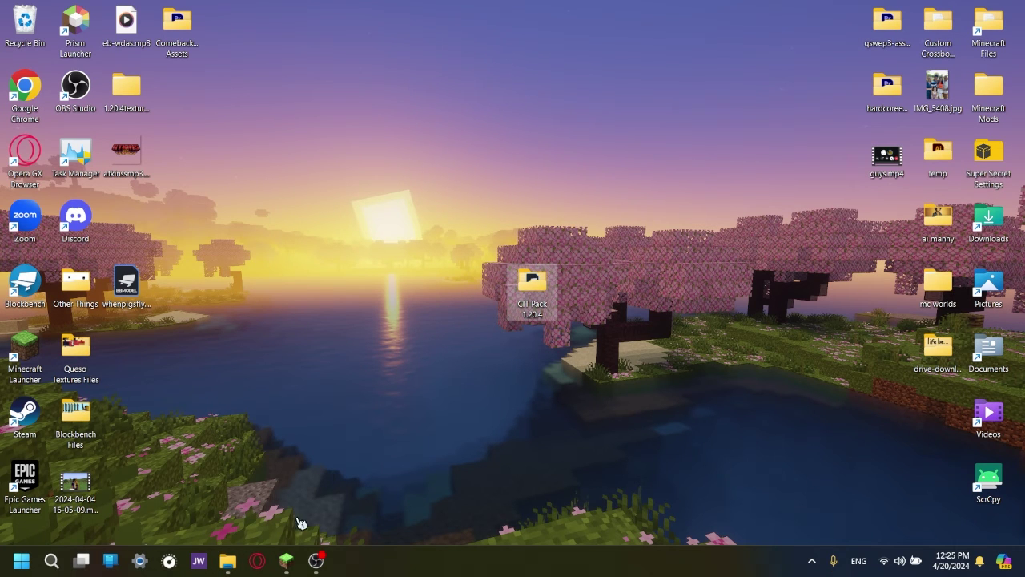
click(286, 560)
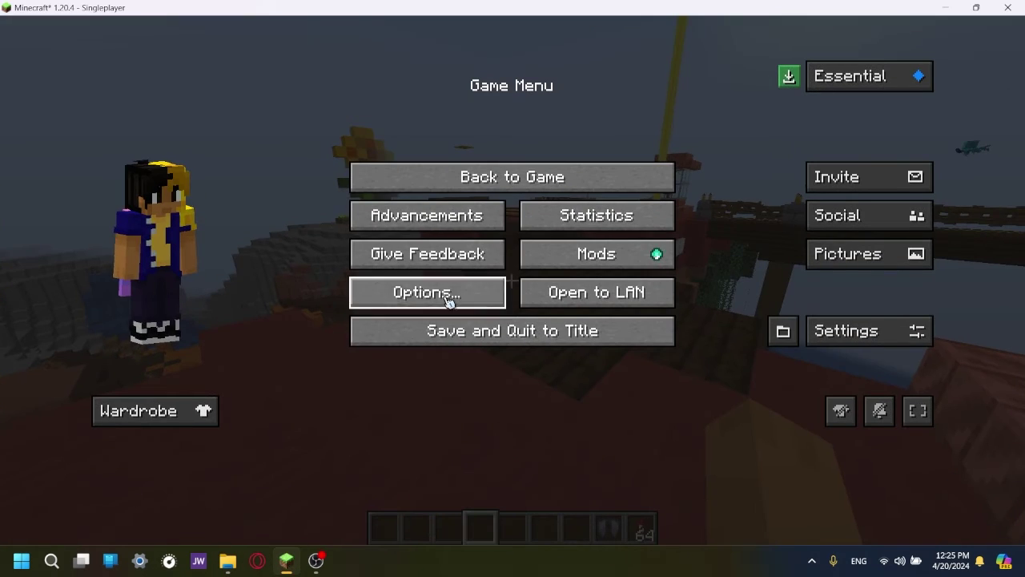
click(448, 298)
click(448, 304)
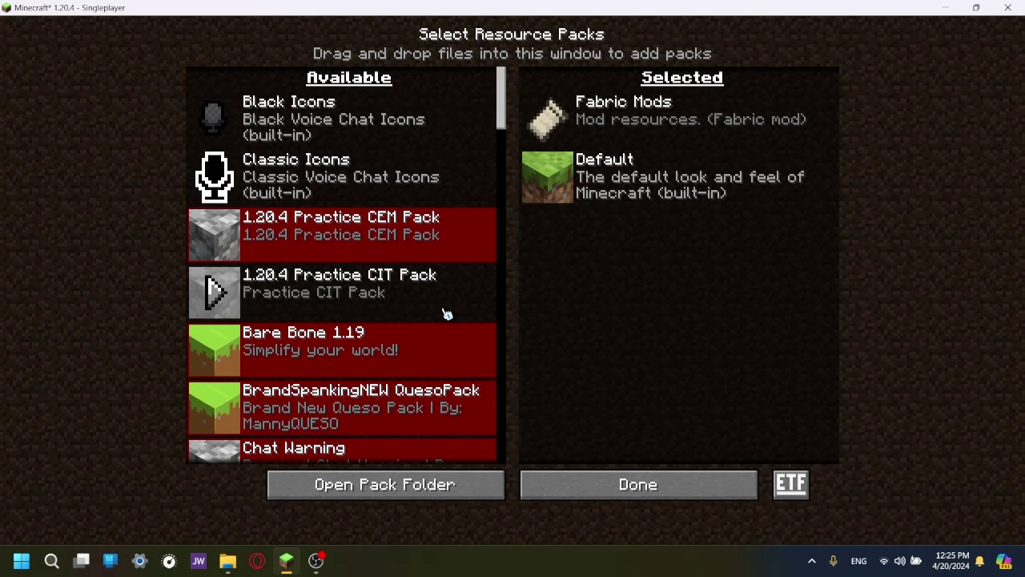
click(393, 490)
- Drag the CIT Pack 1.20.4 folder from the desktop into the resourcepacks window
click(677, 100)
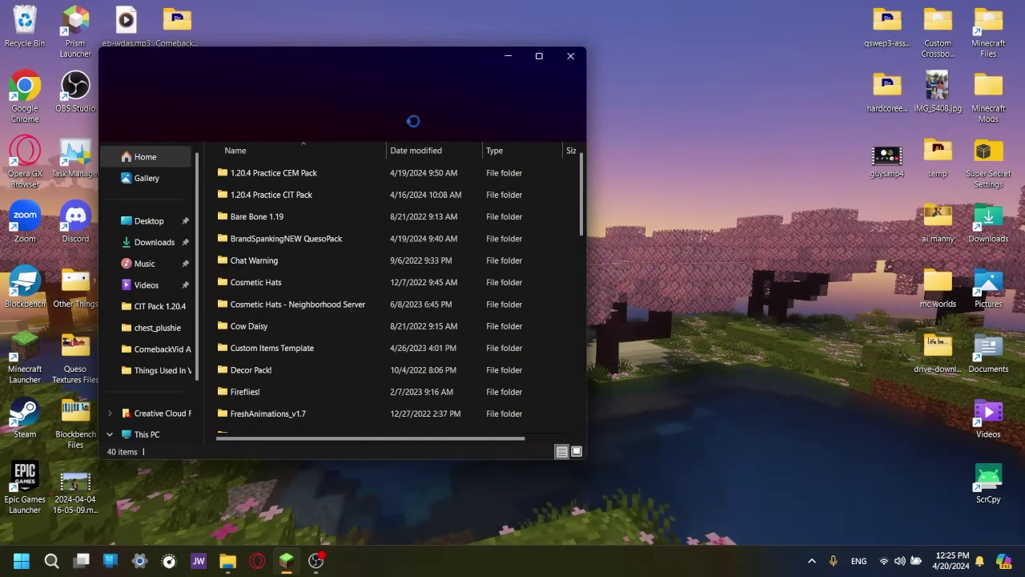
drag(358, 68, 283, 73)
drag(532, 284, 136, 229)
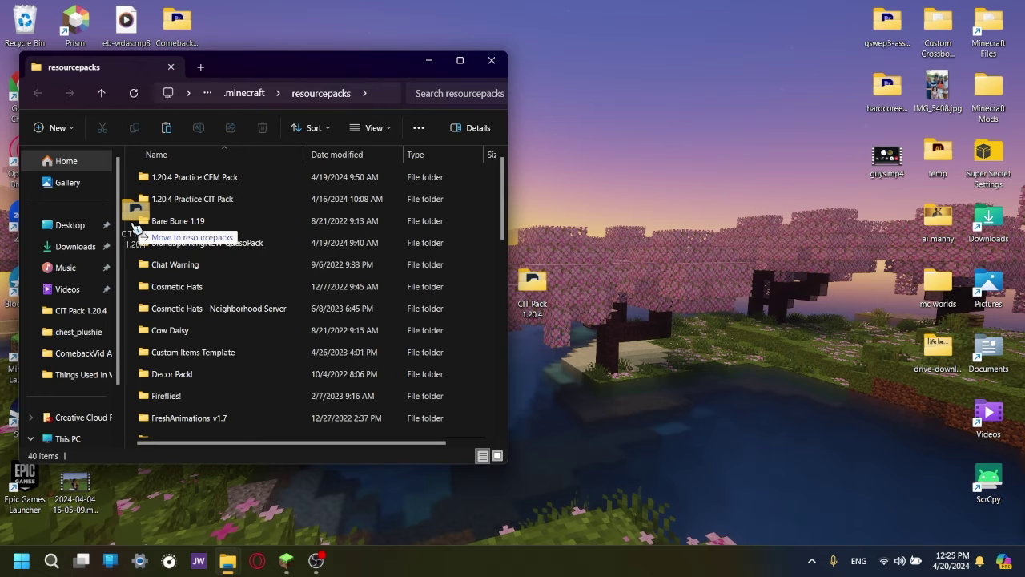
drag(135, 228, 136, 227)
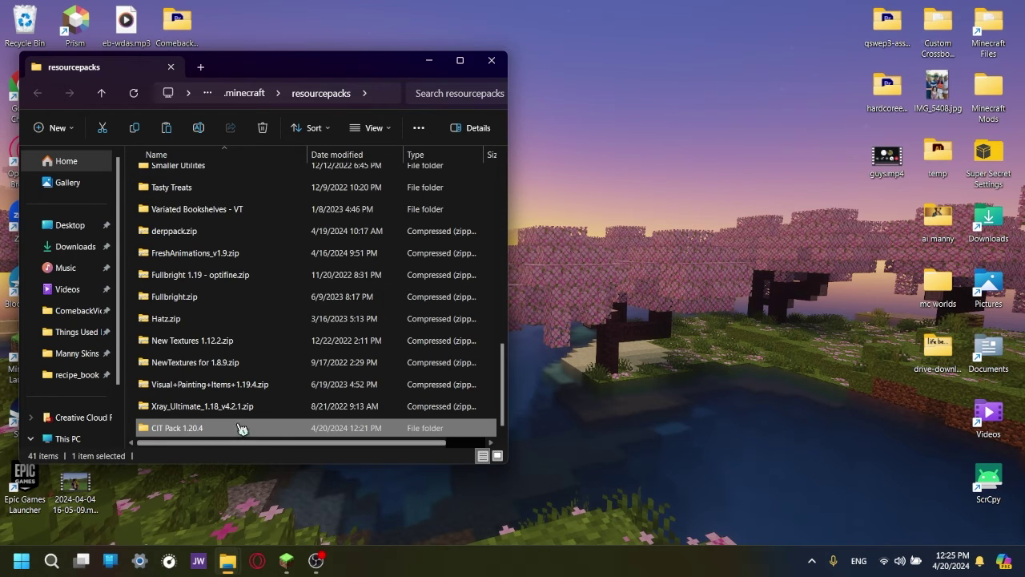
scroll(261, 353, up, 4)
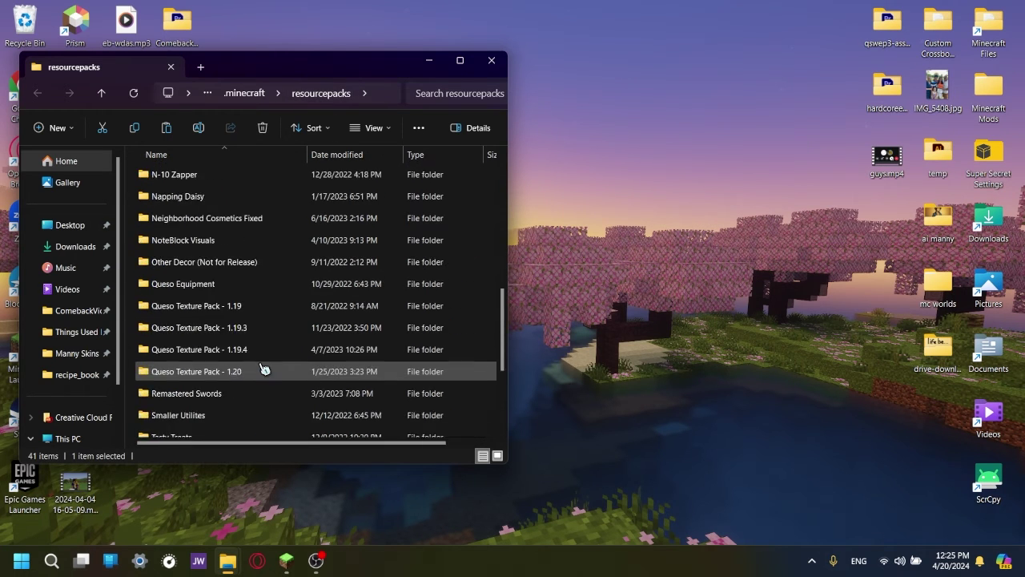
scroll(264, 370, down, 4)
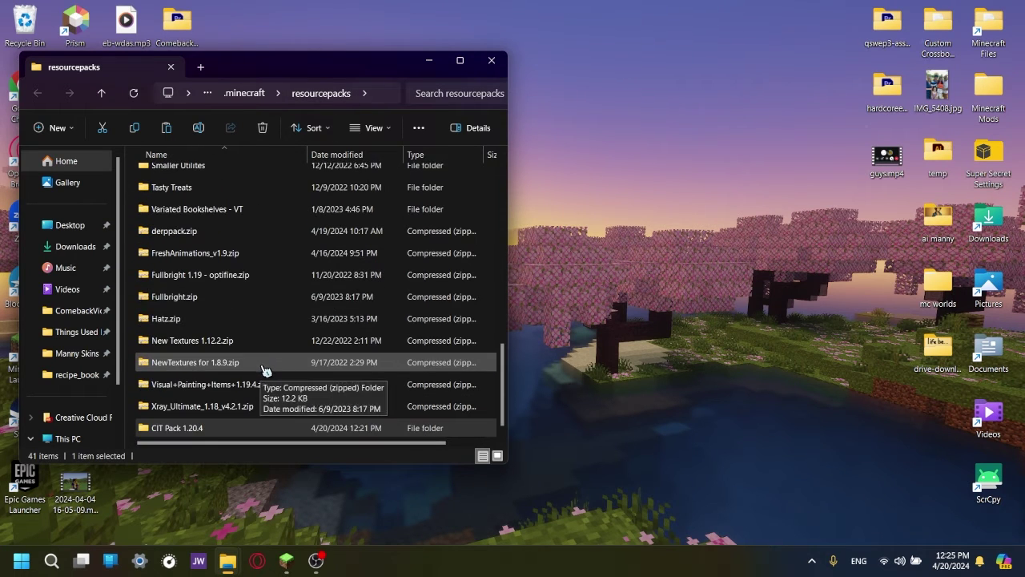
- Move CIT Pack 1.20.4 into Minecraft's selected resource packs and confirm with Done
click(286, 564)
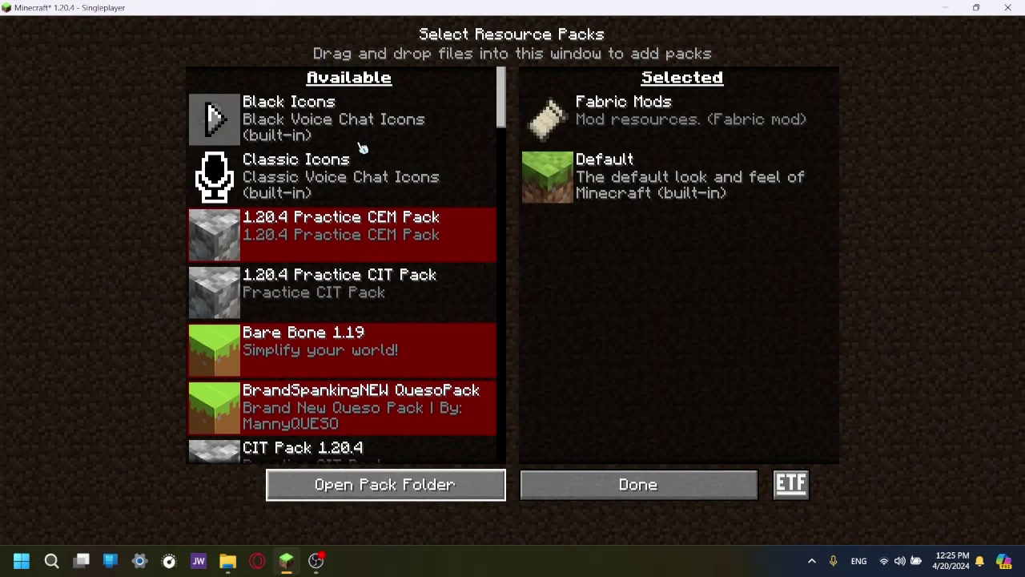
scroll(217, 120, down, 6)
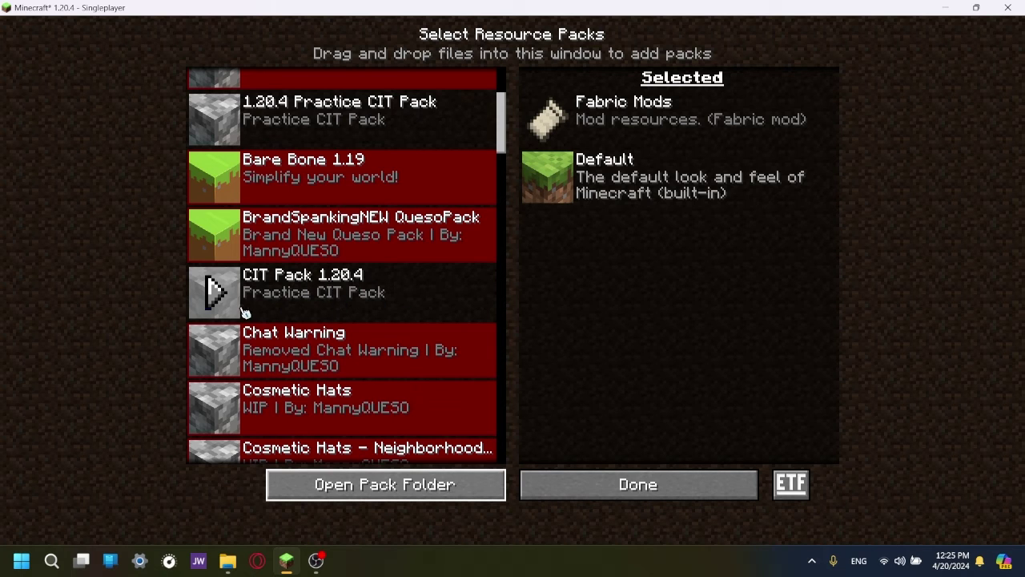
click(214, 291)
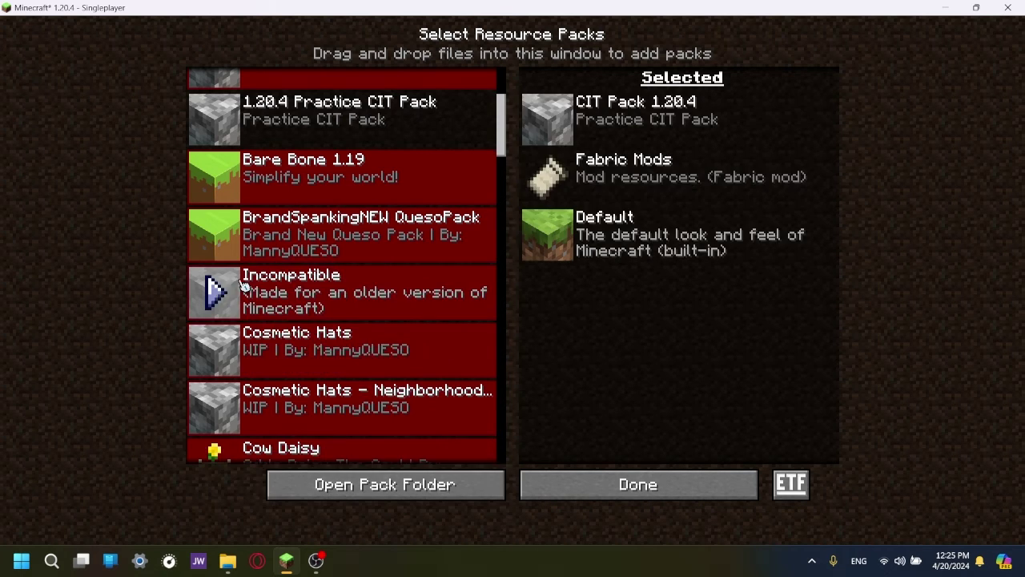
scroll(392, 227, up, 3)
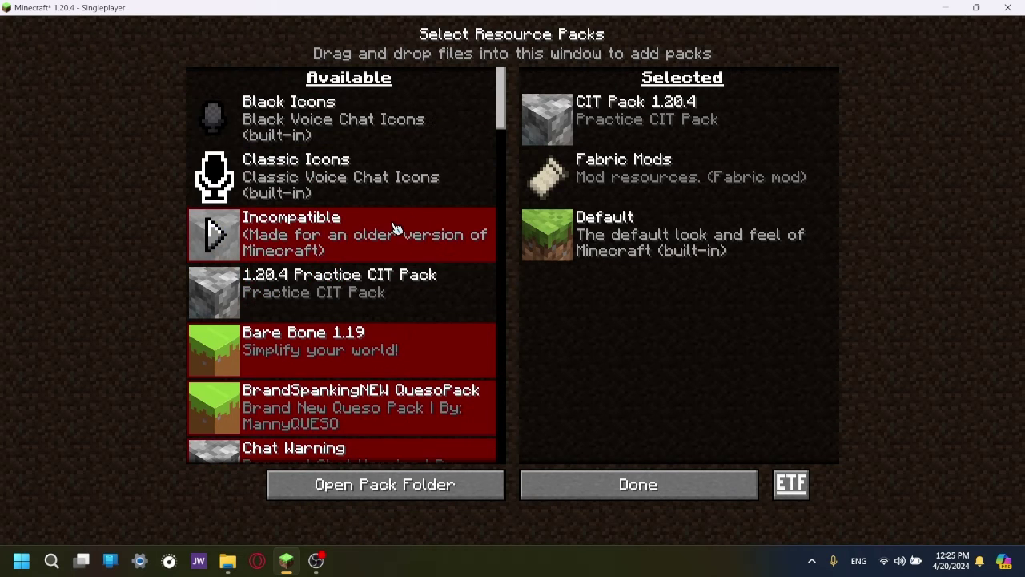
click(612, 479)
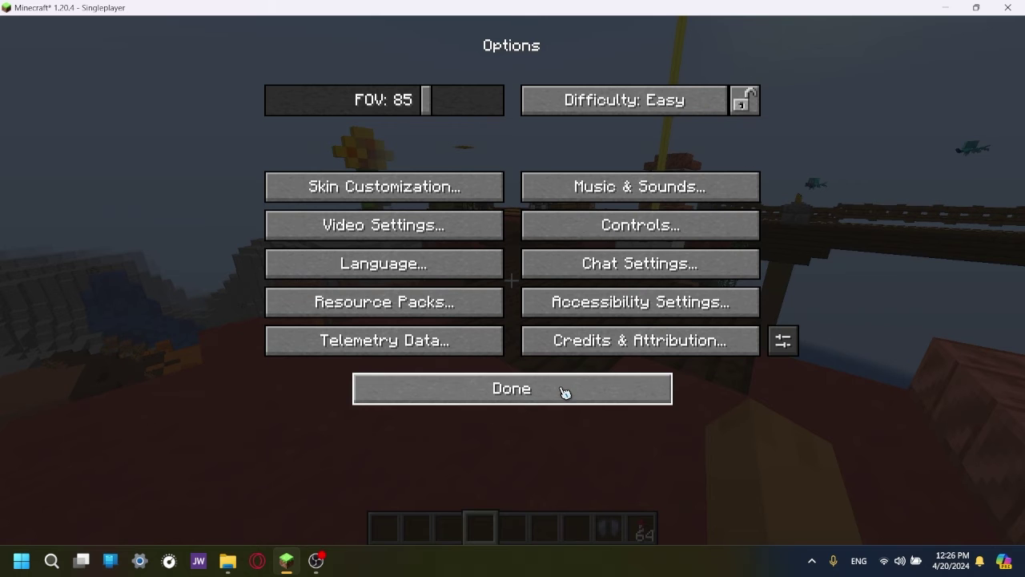
- Return to gameplay and walk to the anvil, crafting table and chest
click(566, 392)
key(Escape)
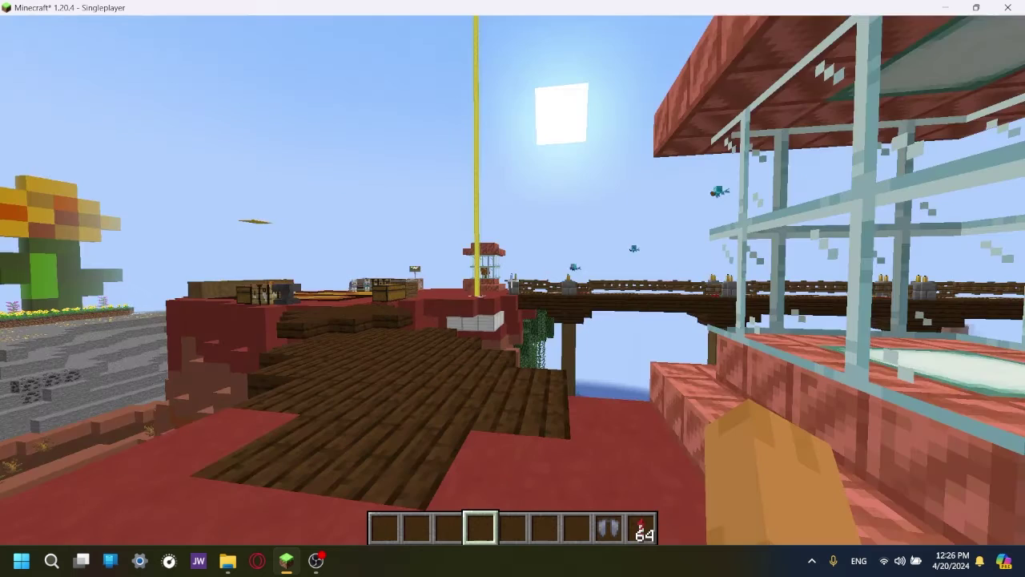
key(F5)
key(F5)
key(F5)
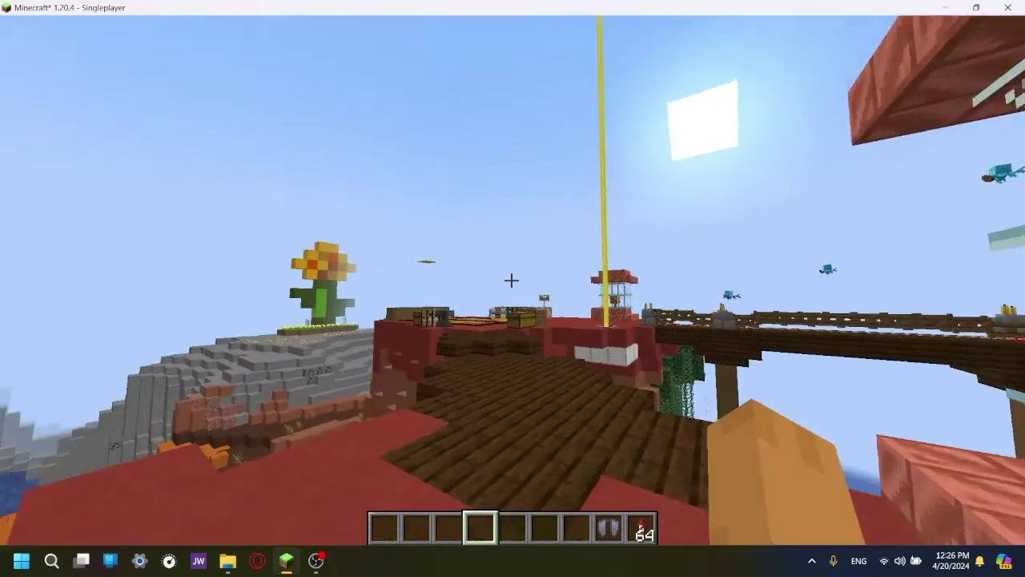
key(w)
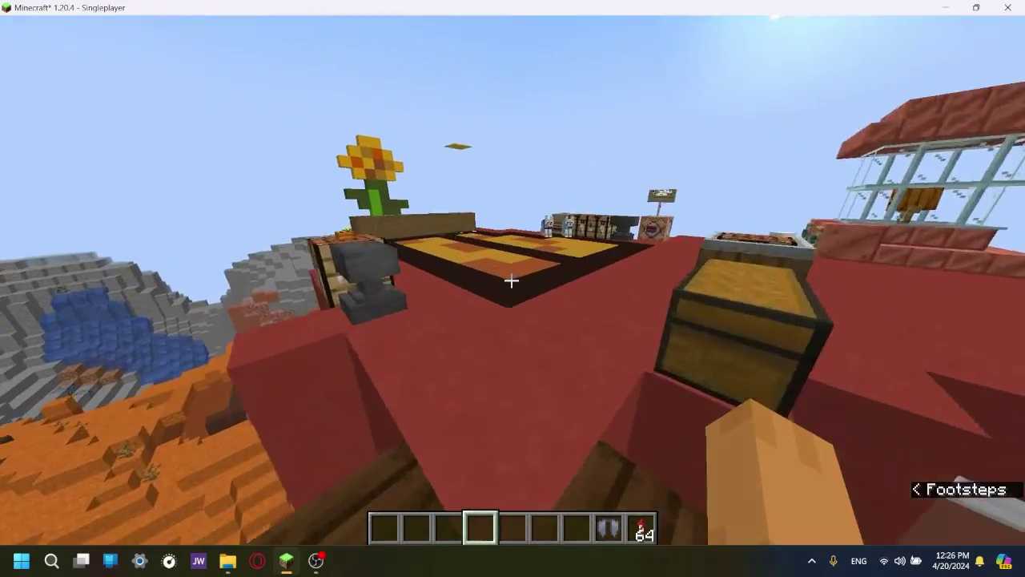
key(w)
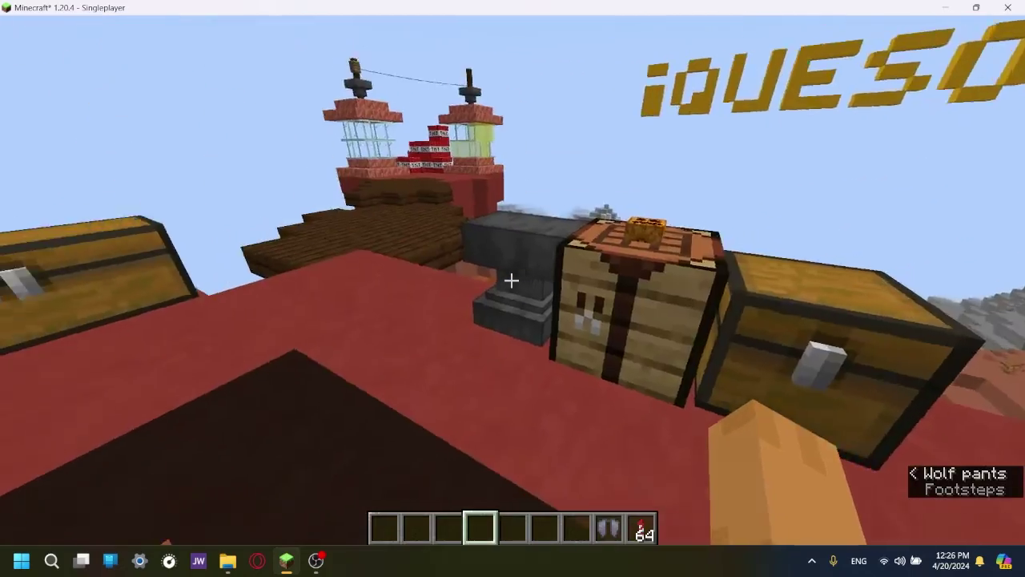
key(w)
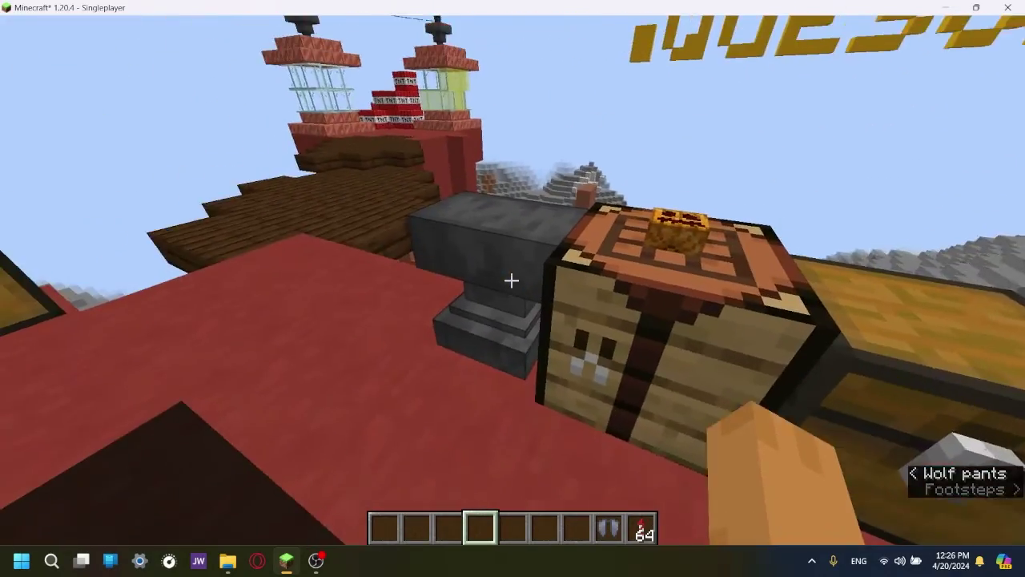
- Check the anvil, crafting table and chest screens, then return to first-person view
right_click(511, 279)
key(Escape)
right_click(511, 279)
key(Escape)
right_click(511, 280)
key(Escape)
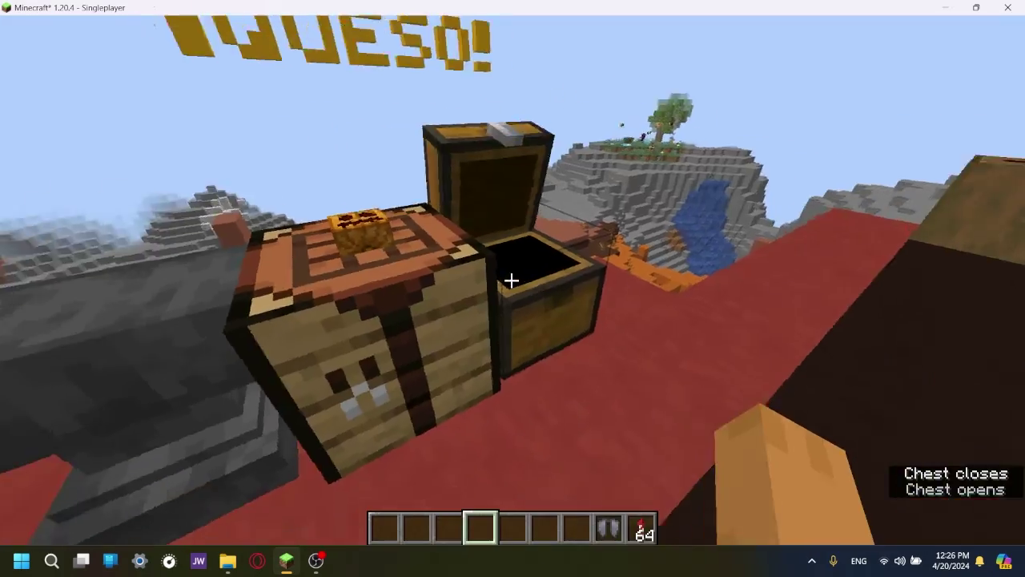
key(e)
key(Escape)
key(Escape)
key(Escape)
key(F5)
key(F5)
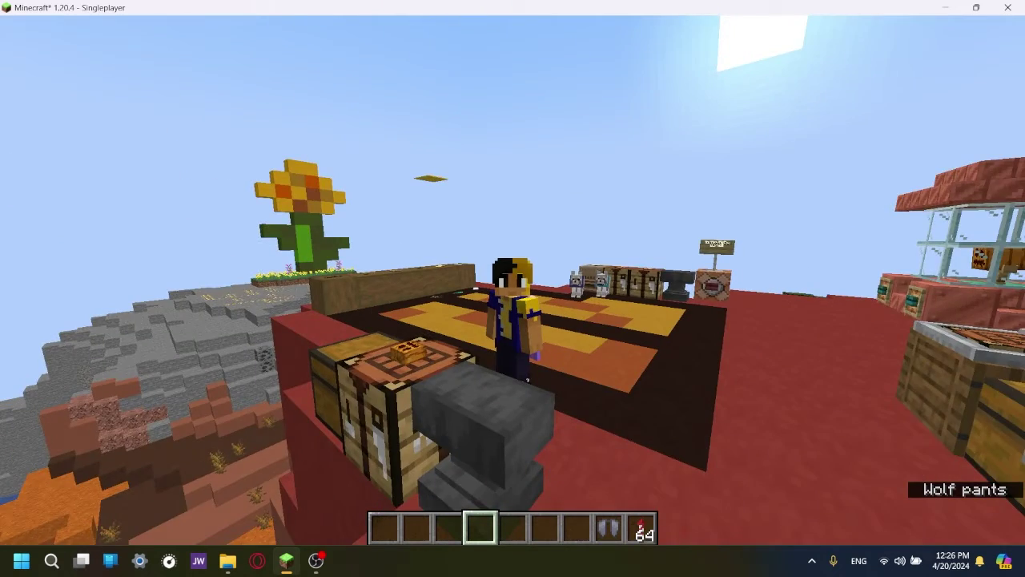
key(F5)
- Search for a carved pumpkin, chest and totem of undying and put them in hotbar slots 1–3
key(e)
click(649, 154)
text(carv)
click(382, 212)
key(ctrl+a)
click(382, 363)
text(chest)
key(ctrl+a)
click(382, 212)
click(411, 362)
text(tot)
click(383, 213)
key(Escape)
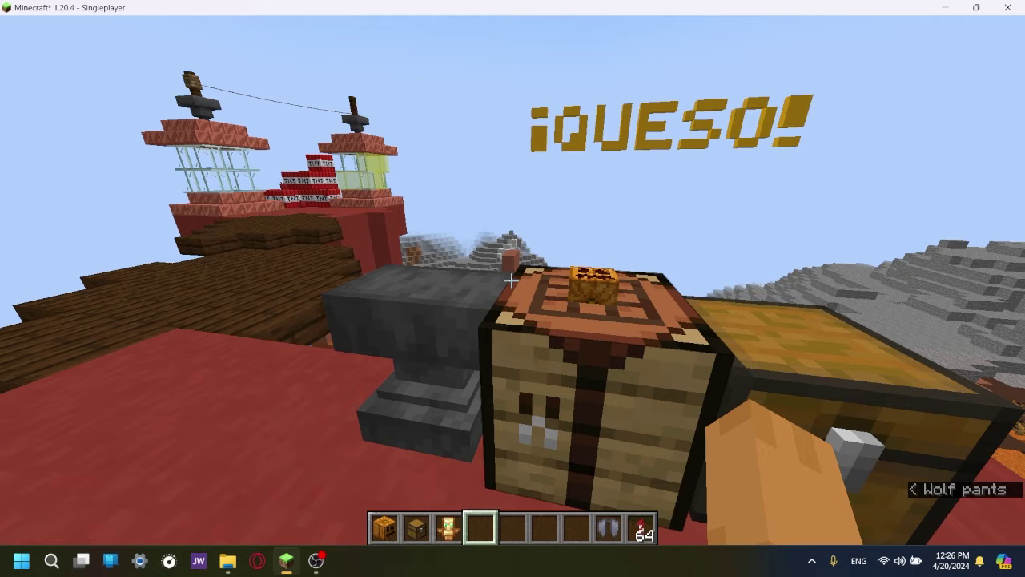
- At the anvil, rename the carved pumpkin to "Chest PLUSHIE"
right_click(510, 280)
click(398, 388)
click(427, 233)
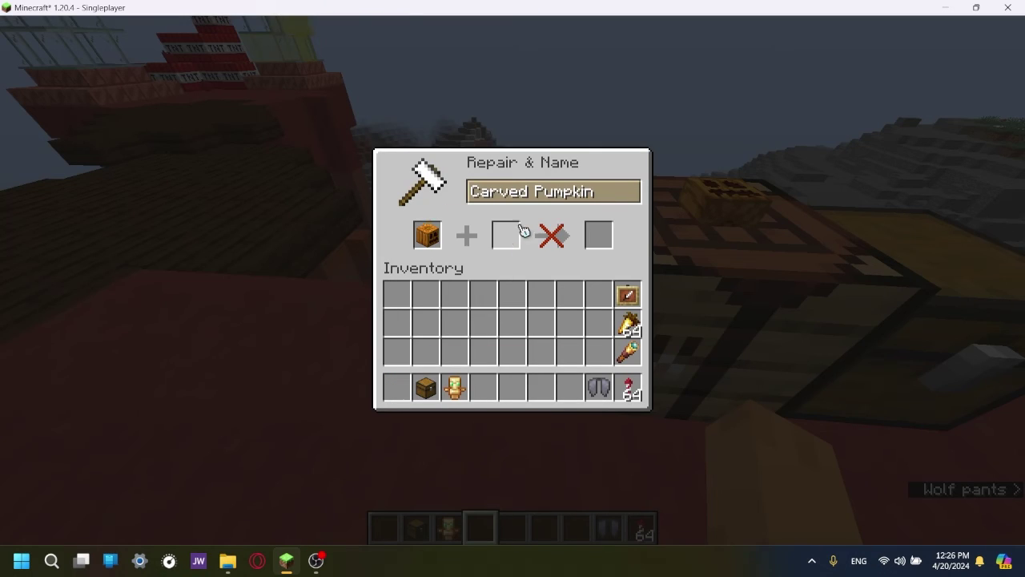
key(ctrl+a)
text(Chest Plushie)
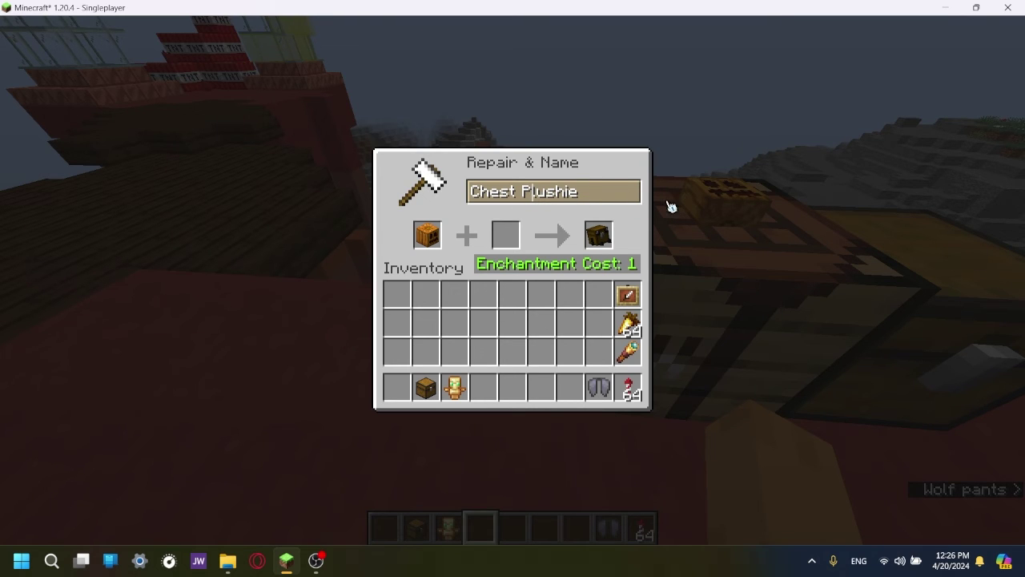
key(BackSpace)
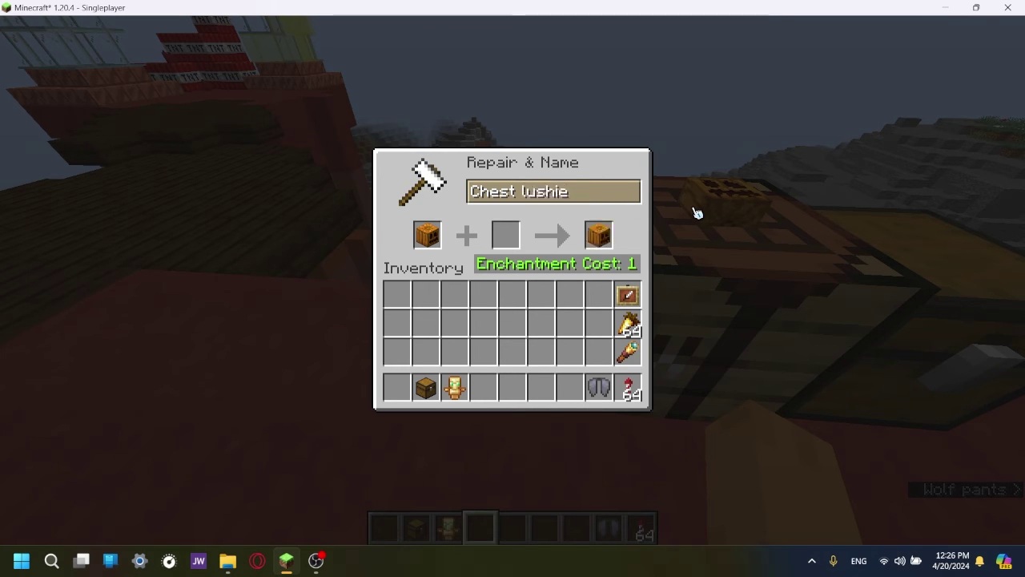
text(P)
key(BackSpace)
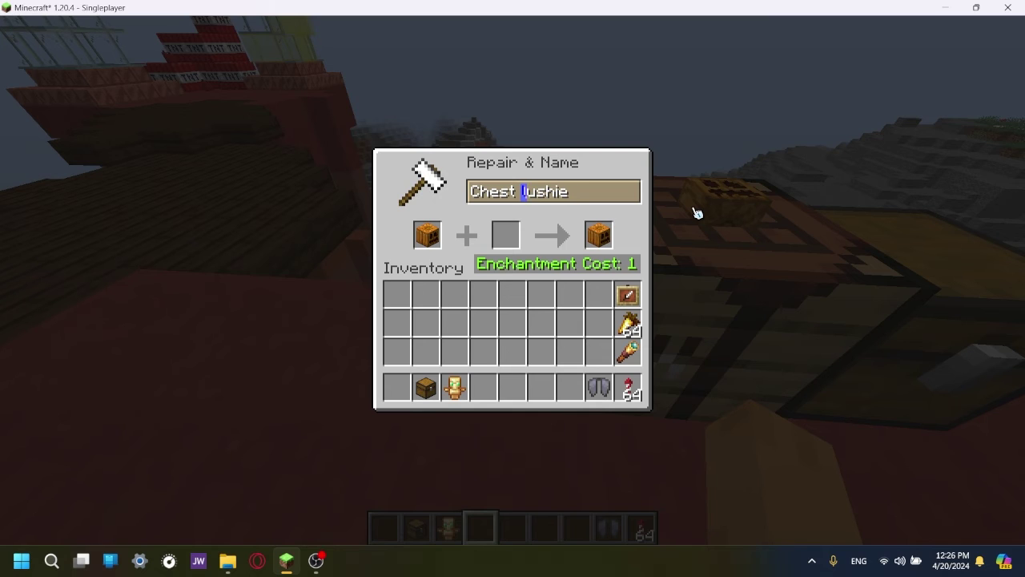
key(shift+Right)
key(shift+Right)
key(shift+Right)
key(shift+Right)
key(shift+Right)
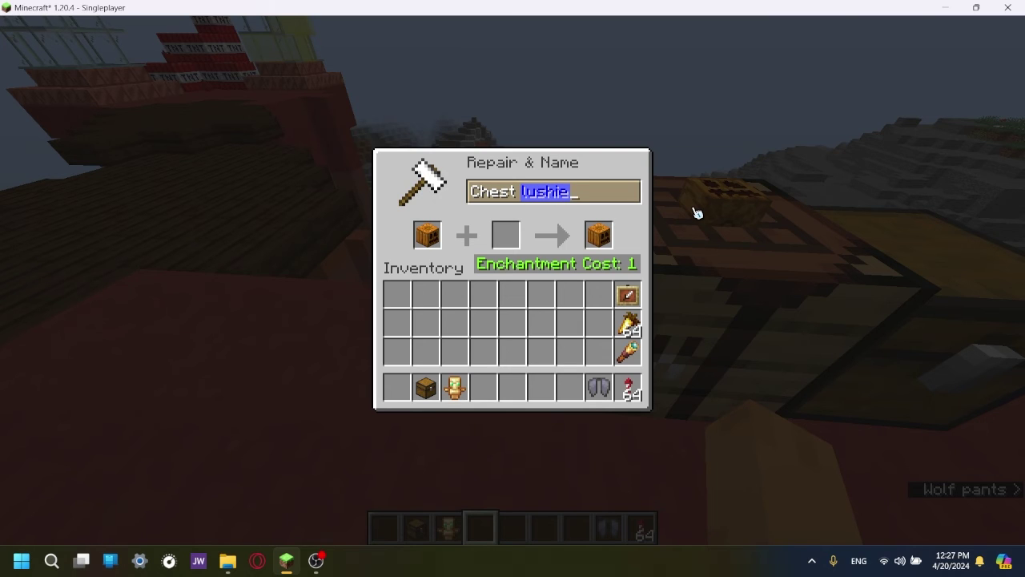
text(PLUSHIE)
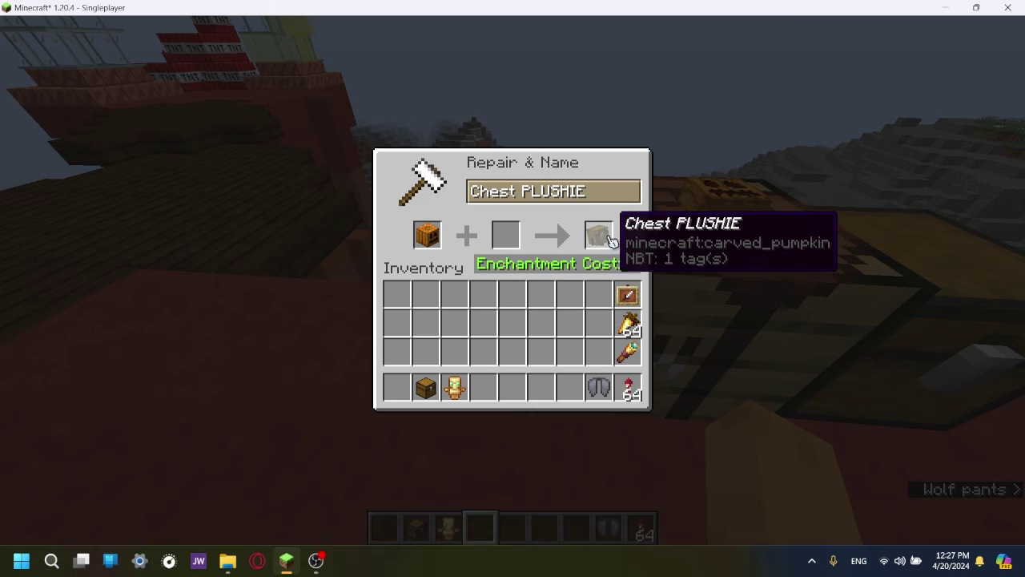
shift+click(600, 234)
- Rename the chest to "chest" and return it to hotbar slot 2
shift+click(426, 388)
text(c)
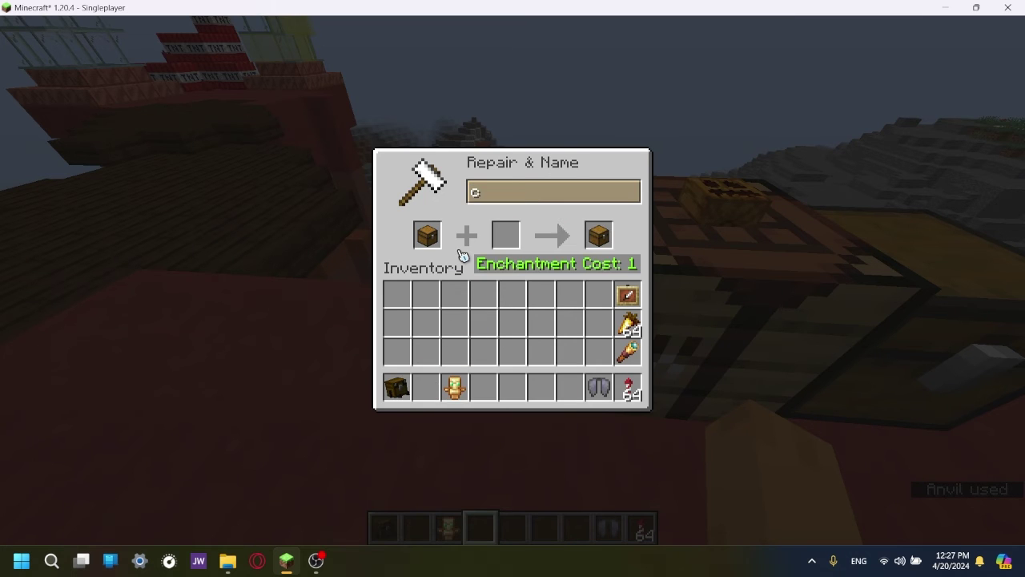
text(hest)
click(599, 235)
click(425, 388)
- Rename the totem of undying to "cHEST pLUSHIE" and take it from the anvil
click(454, 387)
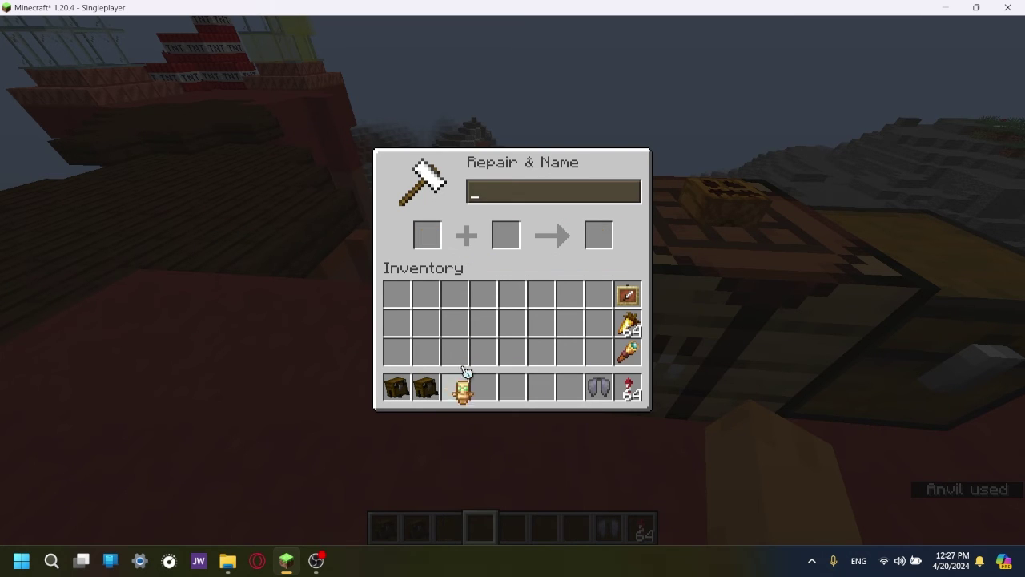
click(427, 235)
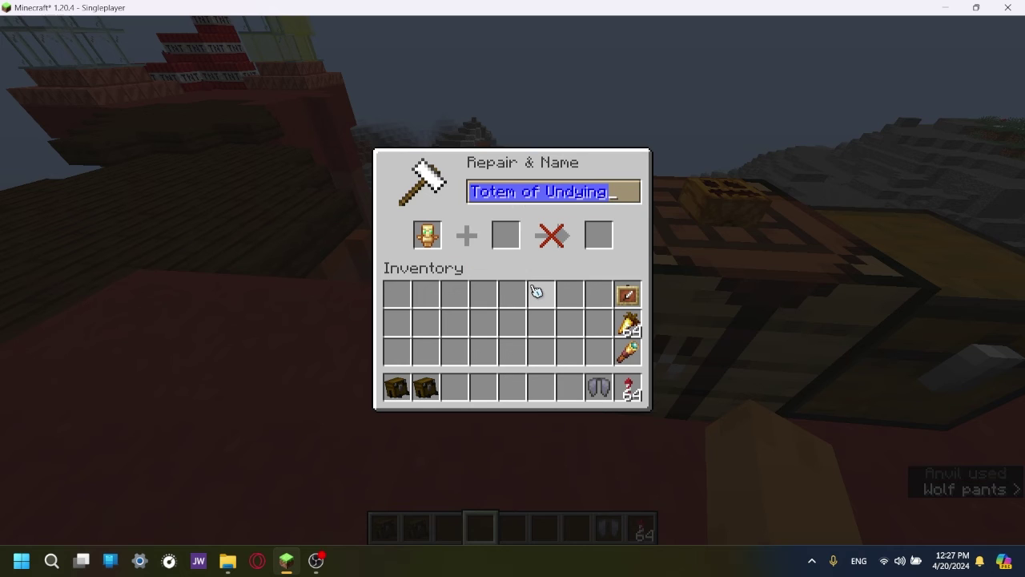
text(CHE)
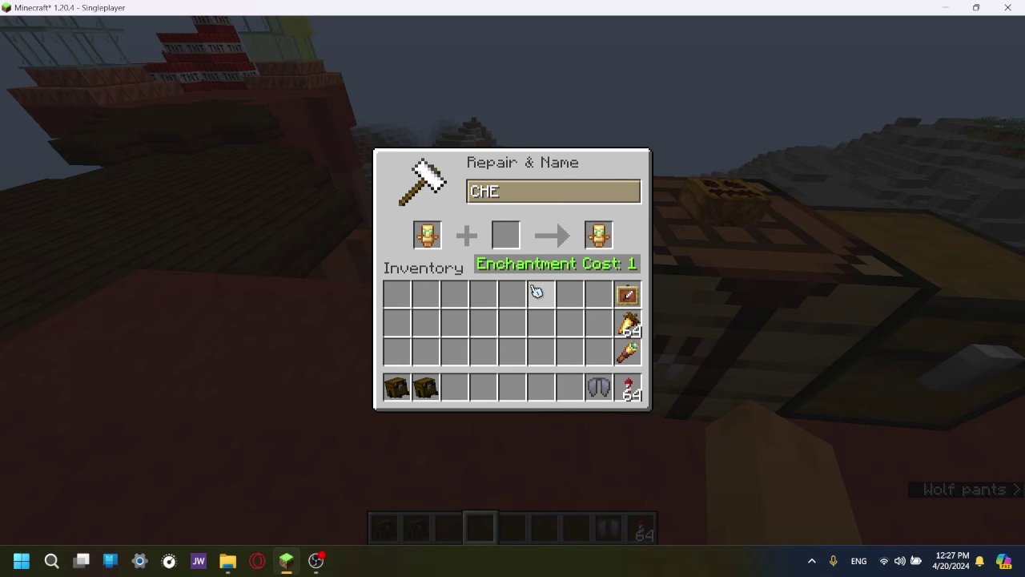
text(S)
key(BackSpace)
key(BackSpace)
key(BackSpace)
key(BackSpace)
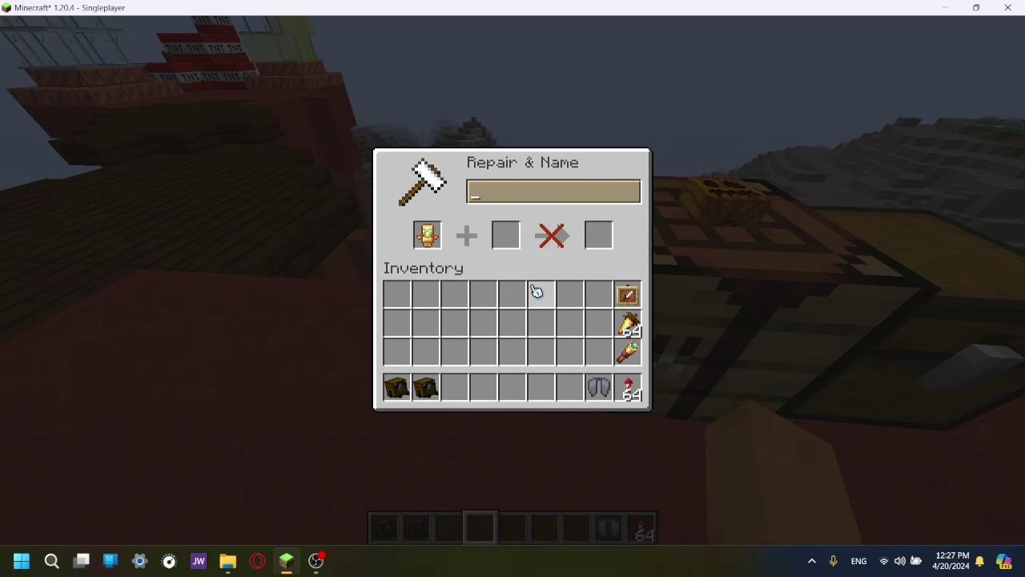
text(cHEST p)
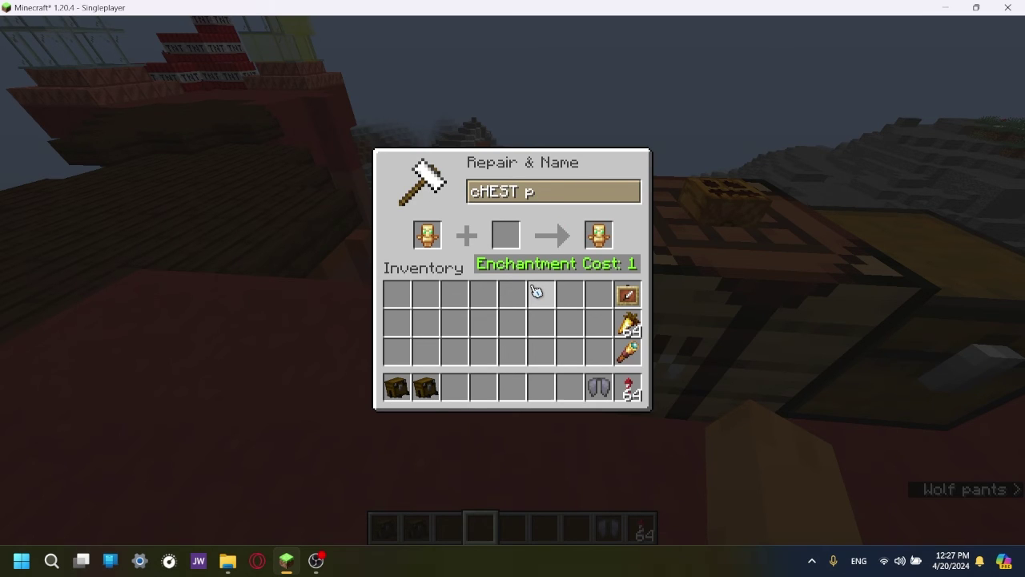
text(USHIE)
click(599, 235)
click(463, 391)
key(Escape)
- Hold the renamed plushie, then place and break a regular chest for comparison
key(3)
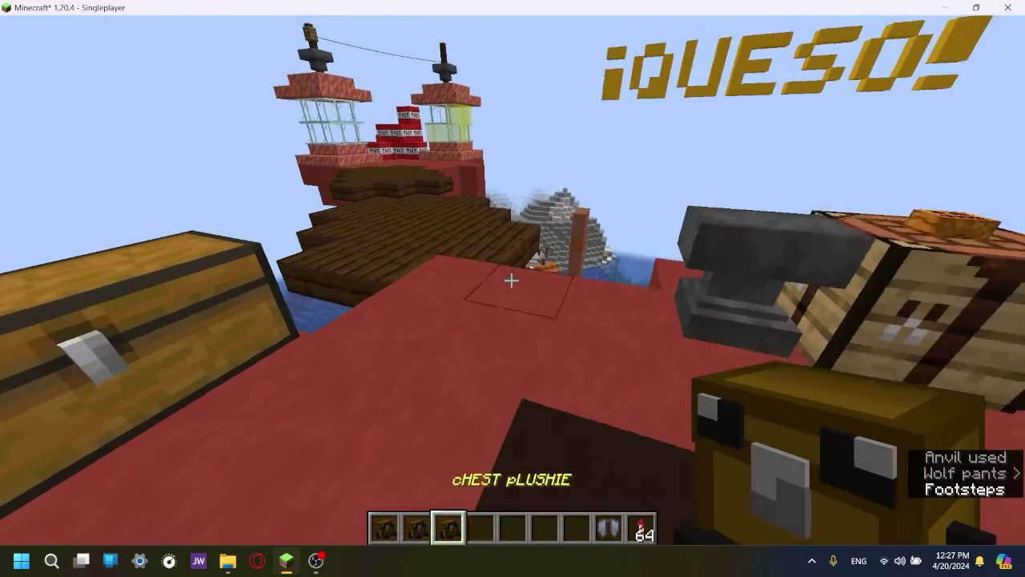
key(e)
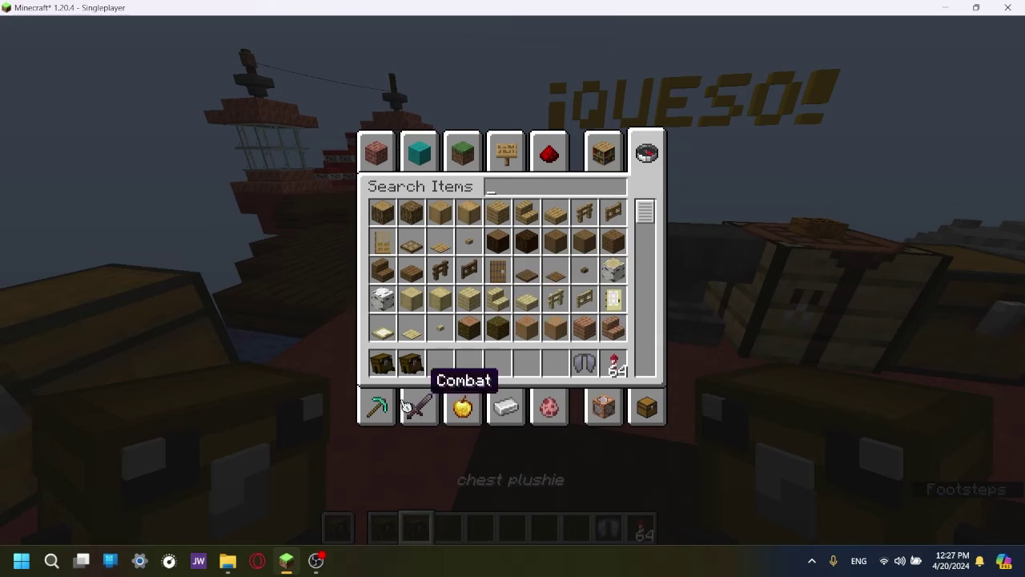
key(e)
right_click(512, 288)
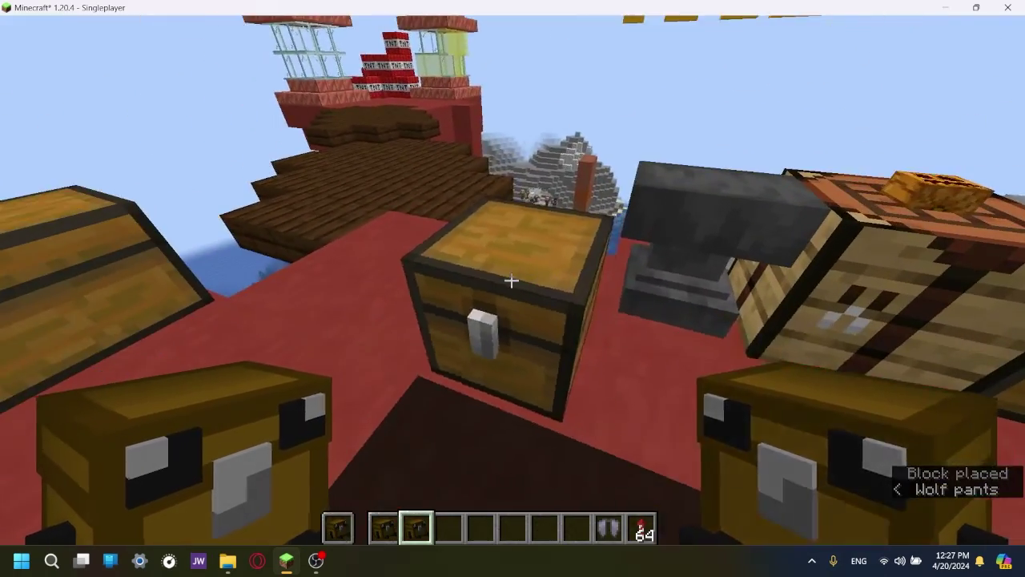
click(511, 279)
- Put the Chest PLUSHIE pumpkin in the player's helmet slot
key(e)
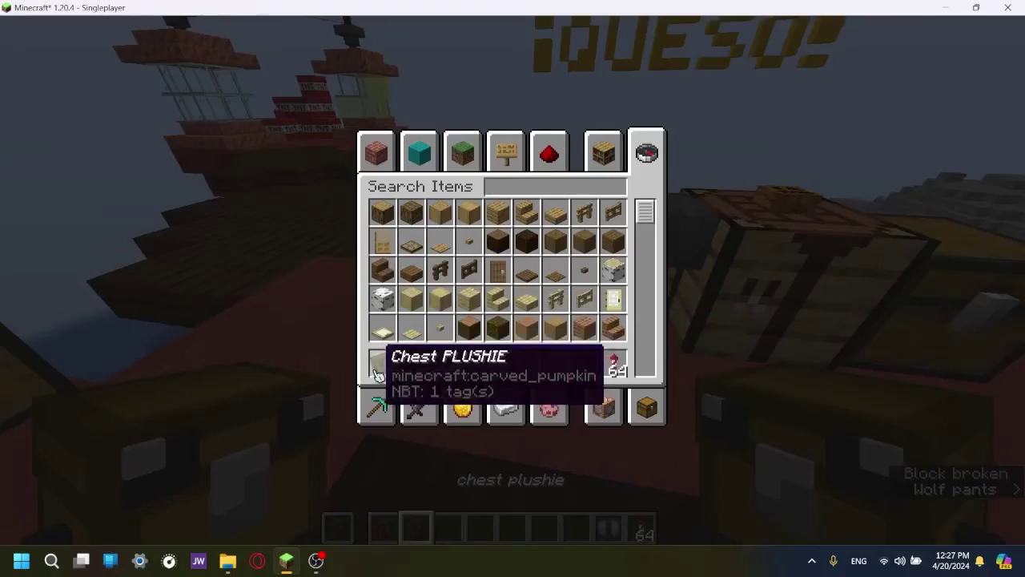
click(653, 402)
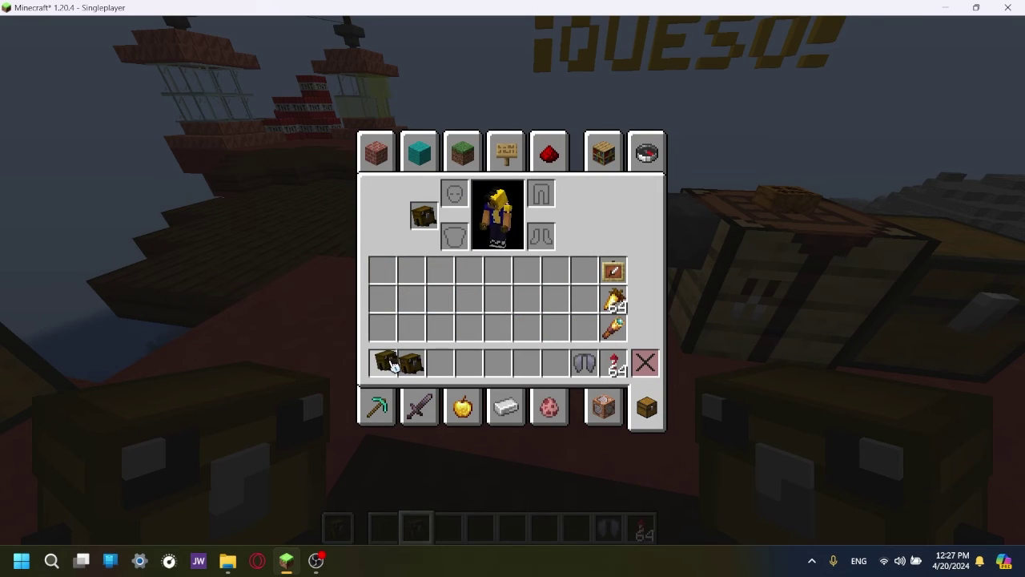
click(458, 191)
key(e)
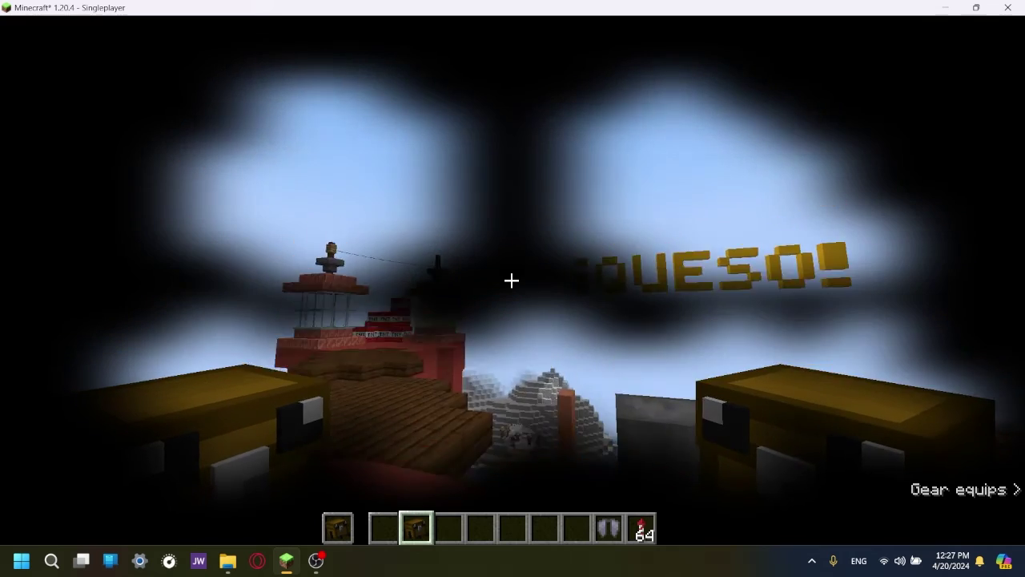
- View the worn plushie in third person, then switch the game mode to Survival
key(F5)
key(F5)
key(c)
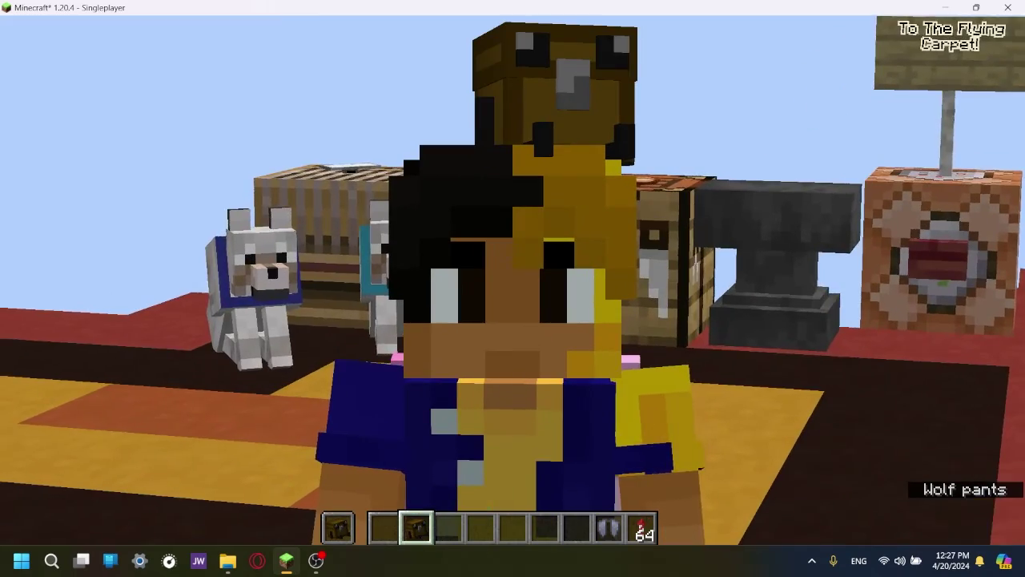
key(F5)
key(F5)
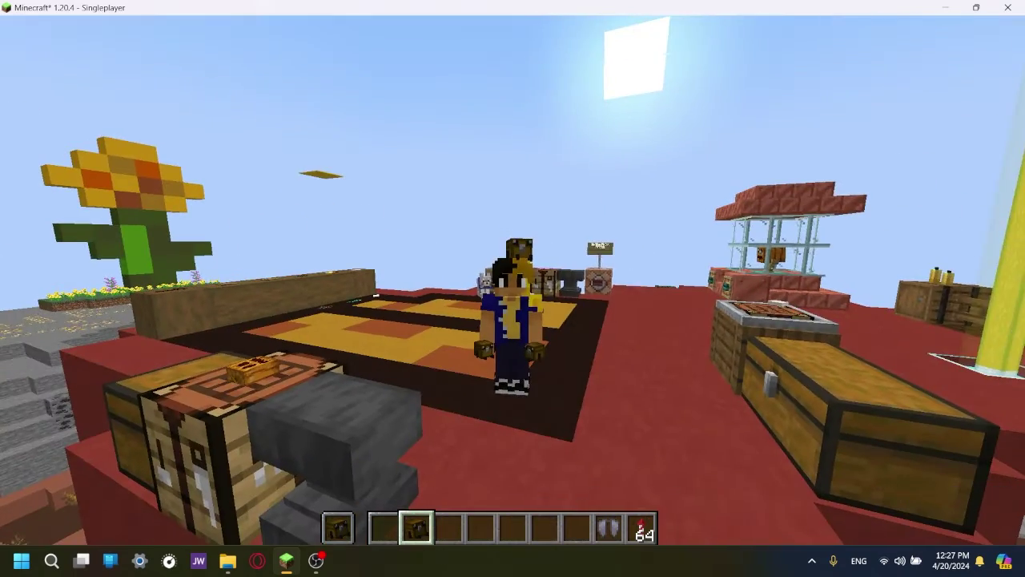
key(F3+F4)
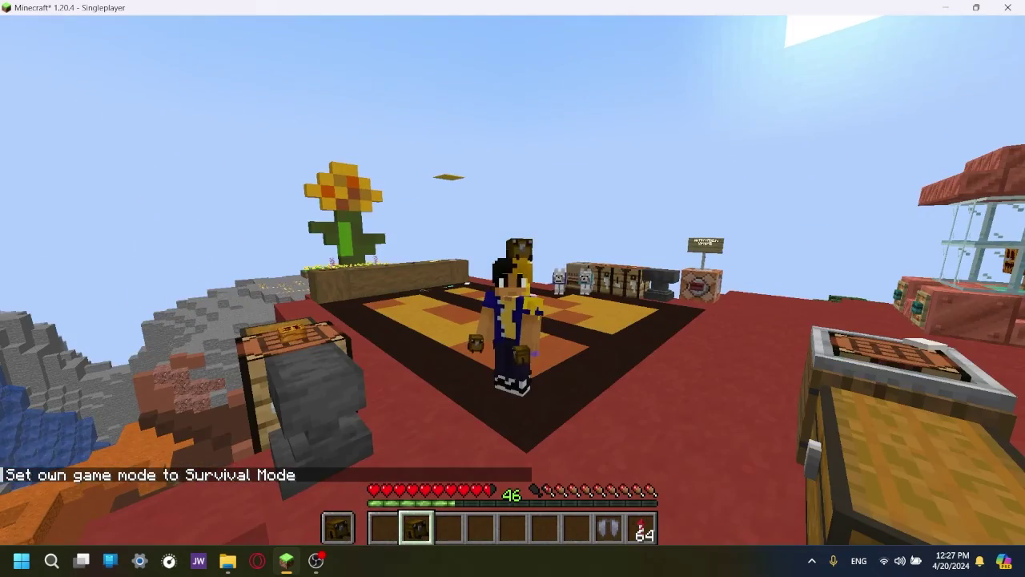
- Teleport 30 blocks up with /tp ~ ~30 ~
key(slash)
text(T)
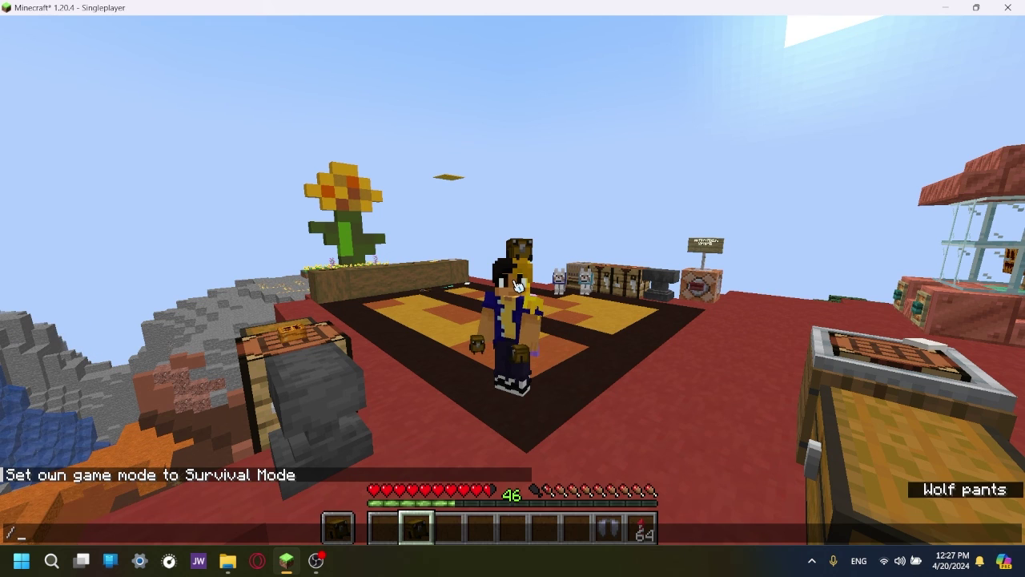
text(p ~ ~ ~)
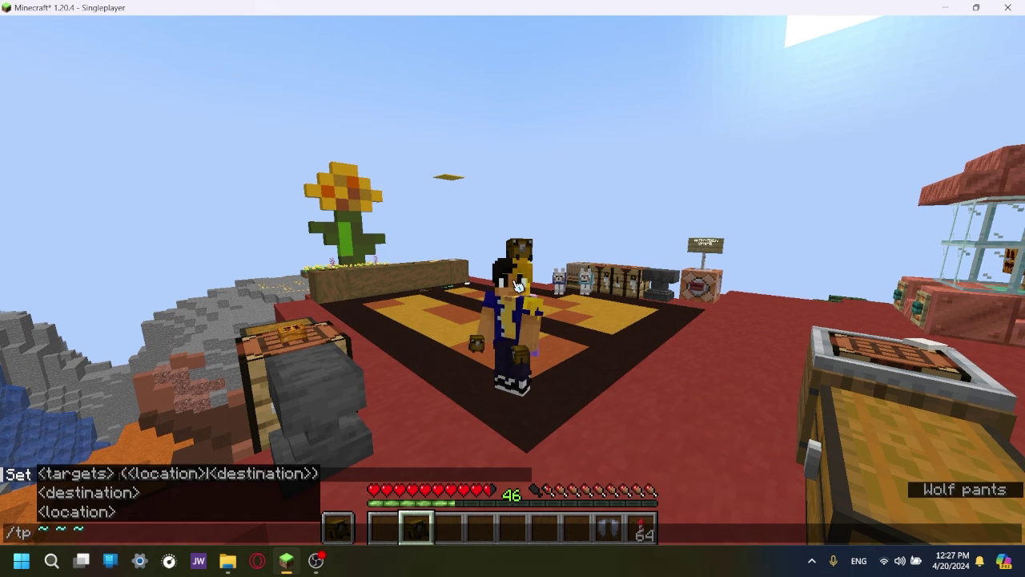
key(Left)
key(Left)
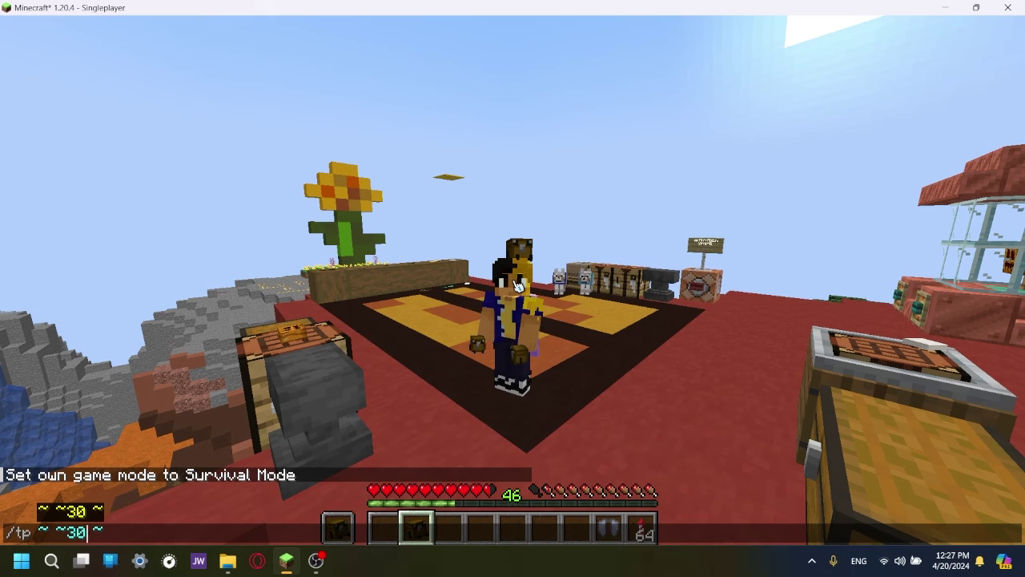
text(30)
key(Return)
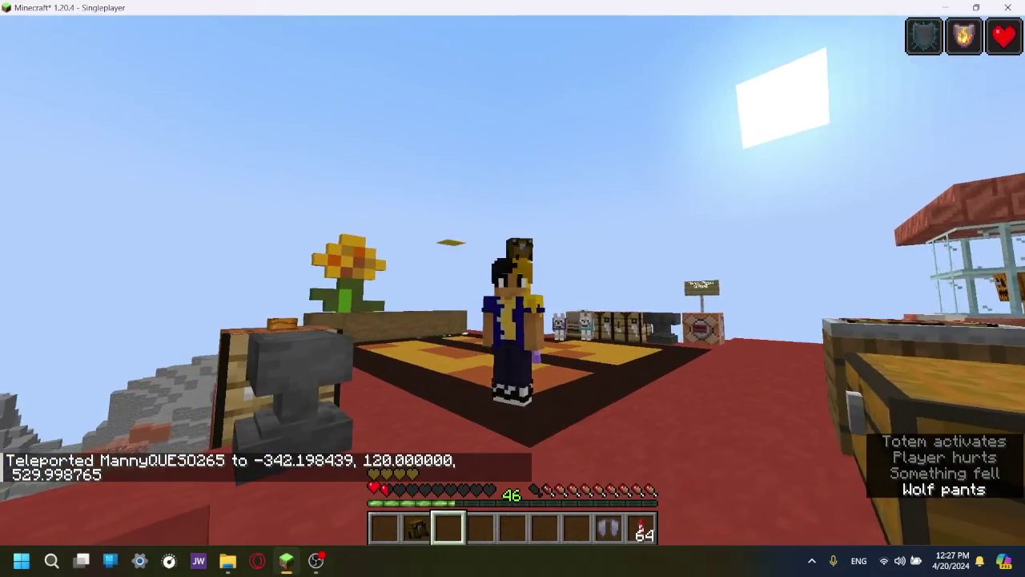
- Knock the existing item out of the item frame on the crafting table
scroll(513, 288, down, 1)
key(F5)
key(e)
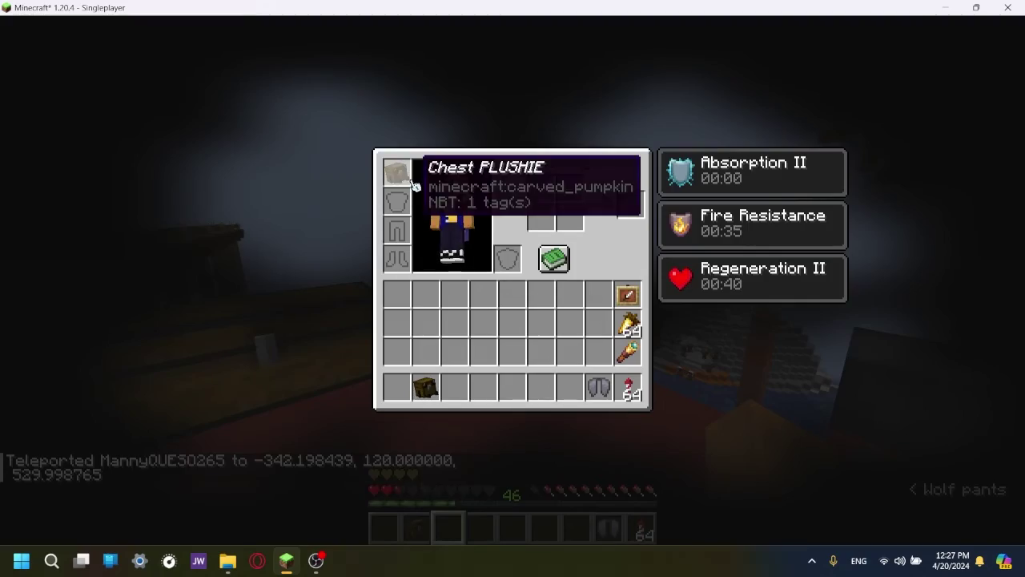
key(e)
scroll(513, 288, up, 1)
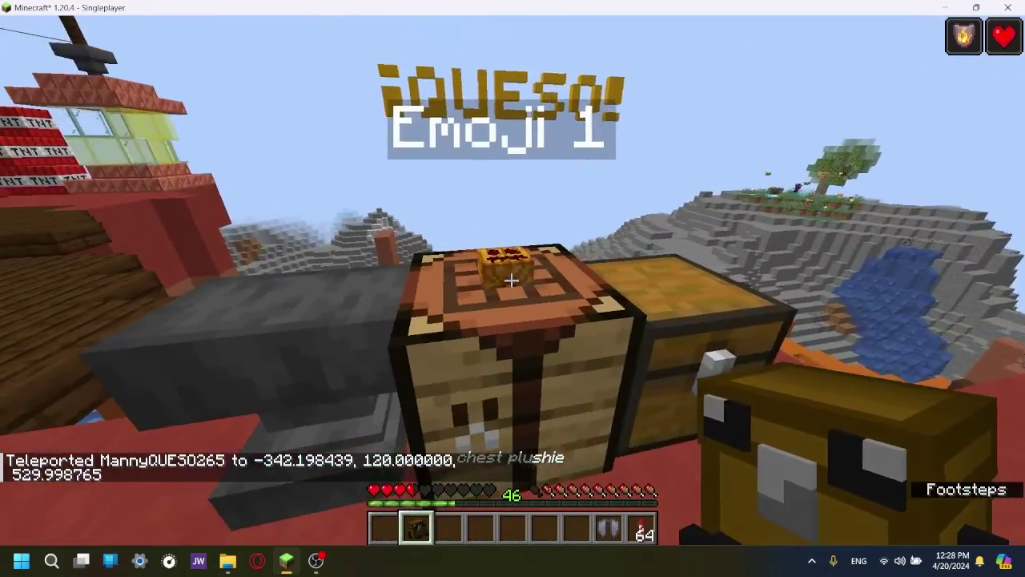
click(512, 280)
scroll(513, 289, down, 1)
right_click(513, 281)
key(e)
scroll(513, 288, up, 1)
- Place the chest plushie in the item frame and rotate it to face forward
right_click(513, 280)
scroll(513, 288, down, 1)
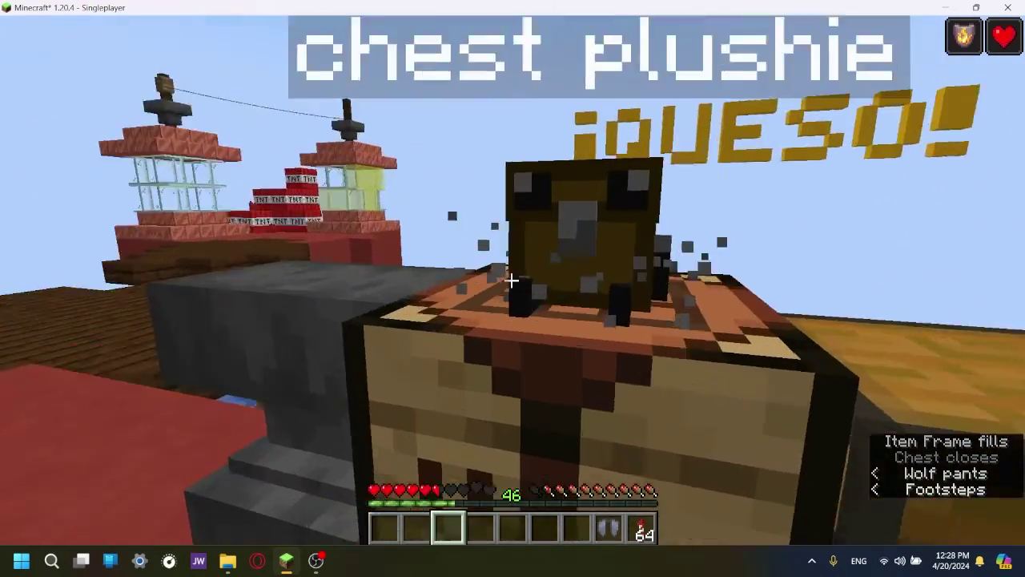
right_click(513, 280)
right_click(511, 280)
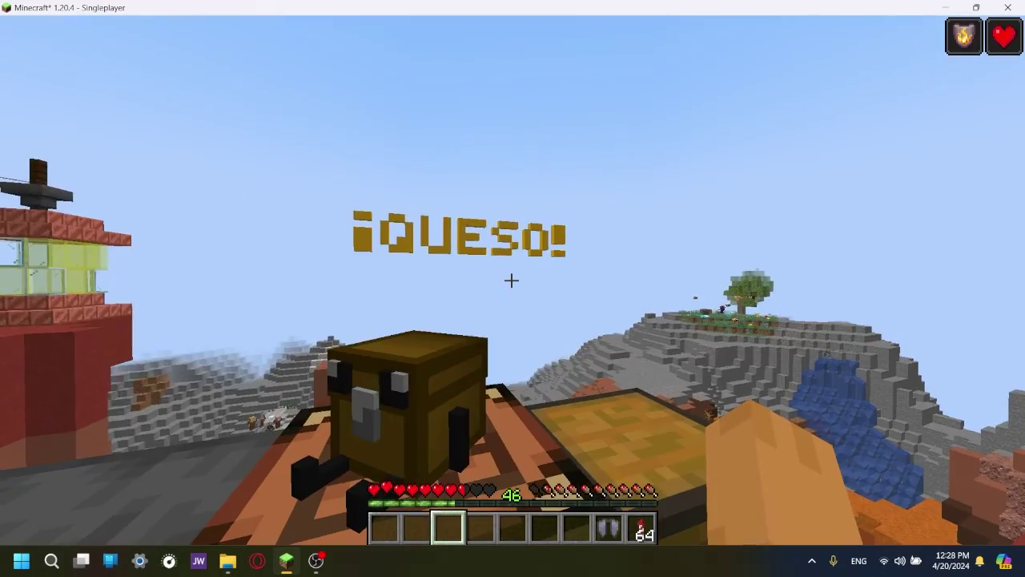
key(F5)
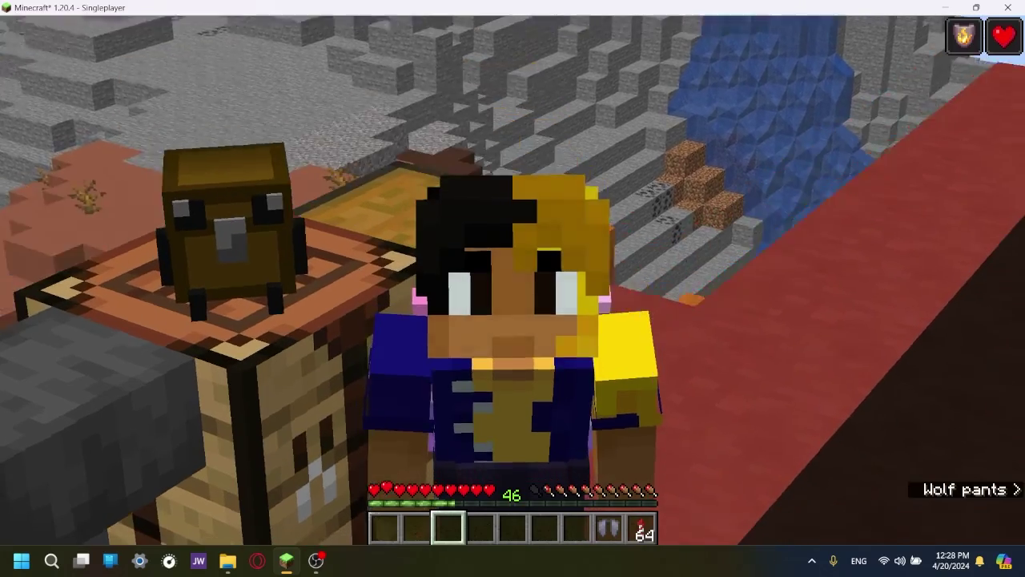
key(Escape)
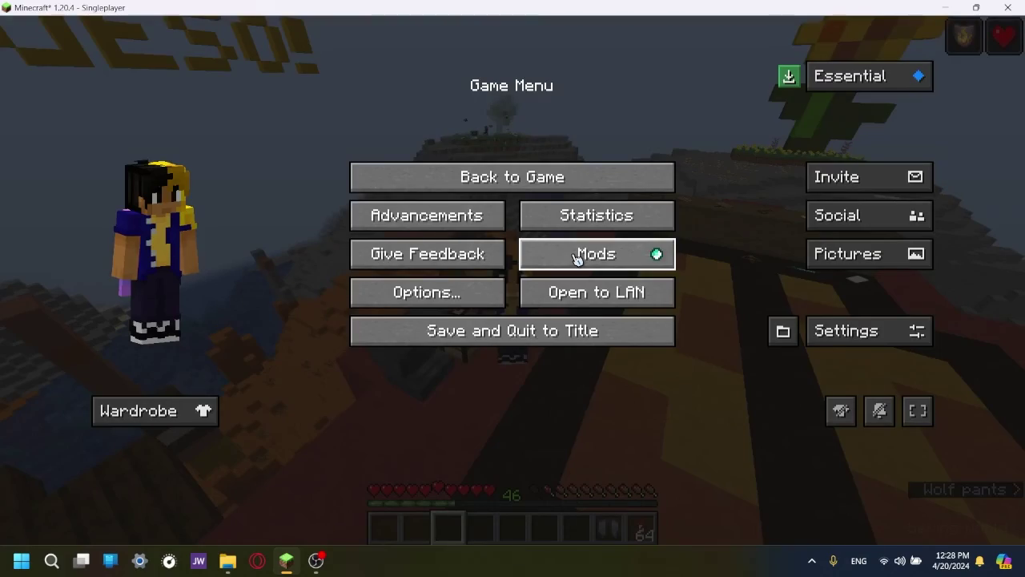
click(596, 254)
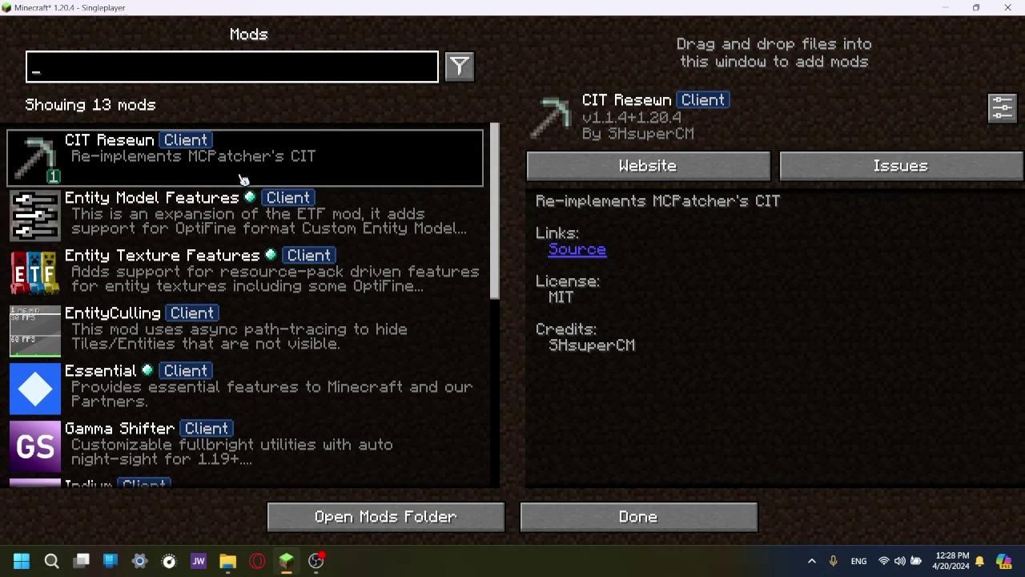
click(638, 516)
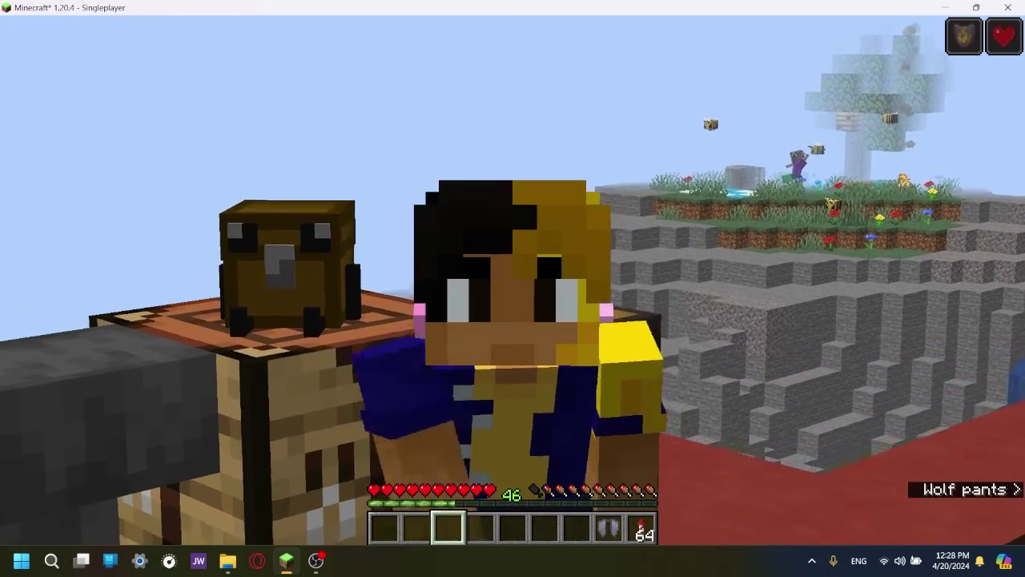
key(c)
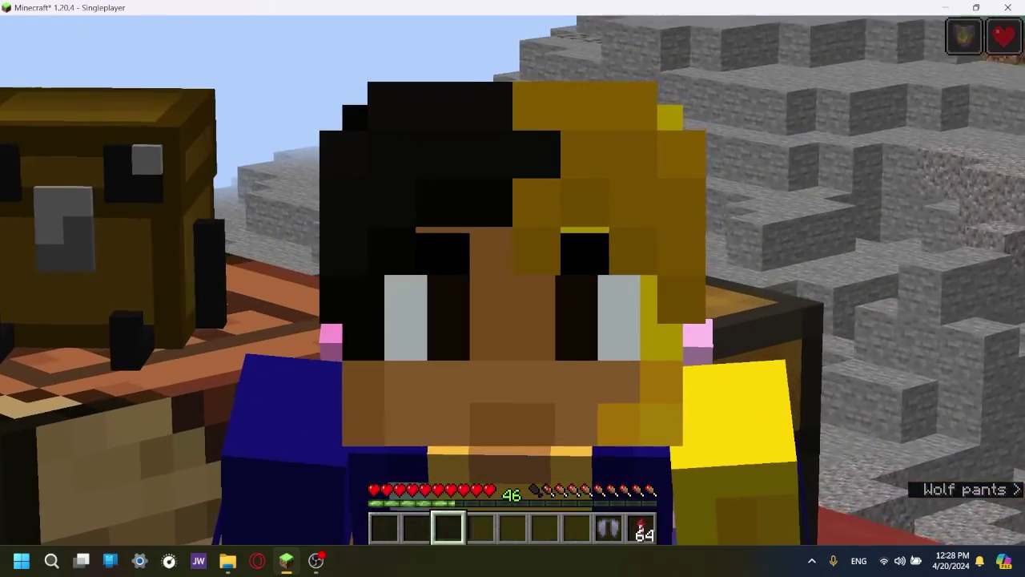